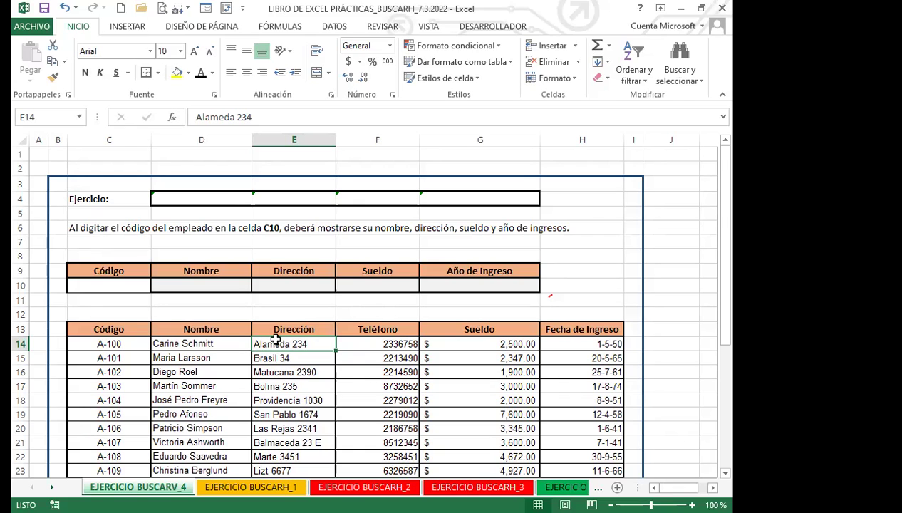
- Set the data validation of the empty Código cell C10 to allow a list (Lista)
left_click(122, 290)
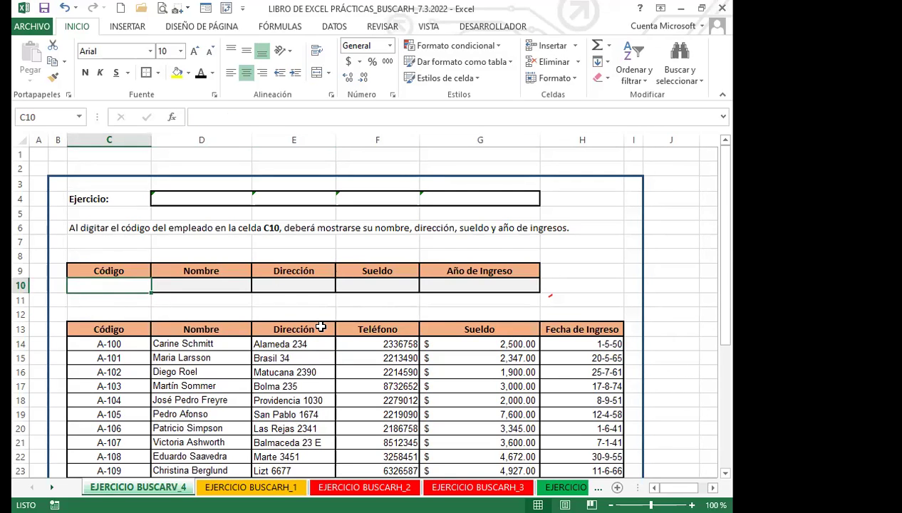
scroll(95, 330, "down", 1)
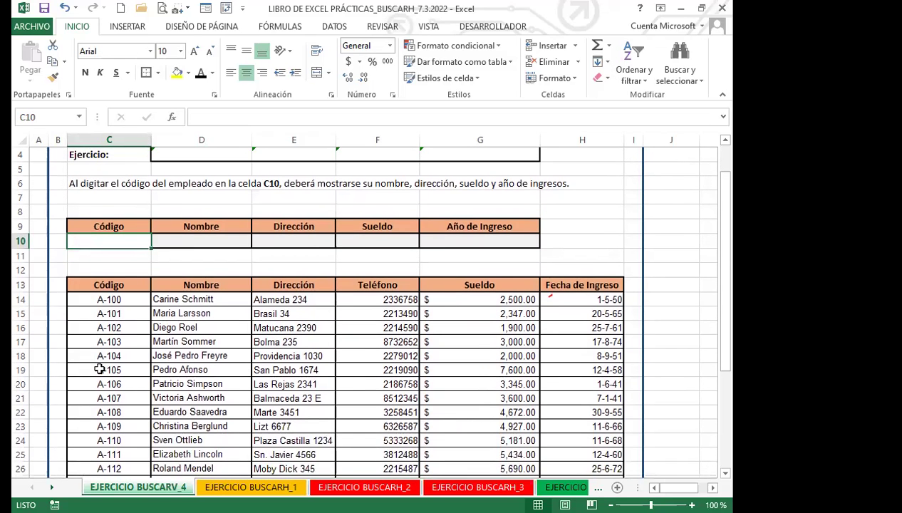
scroll(101, 366, "down", 2)
scroll(101, 362, "up", 2)
left_click(332, 29)
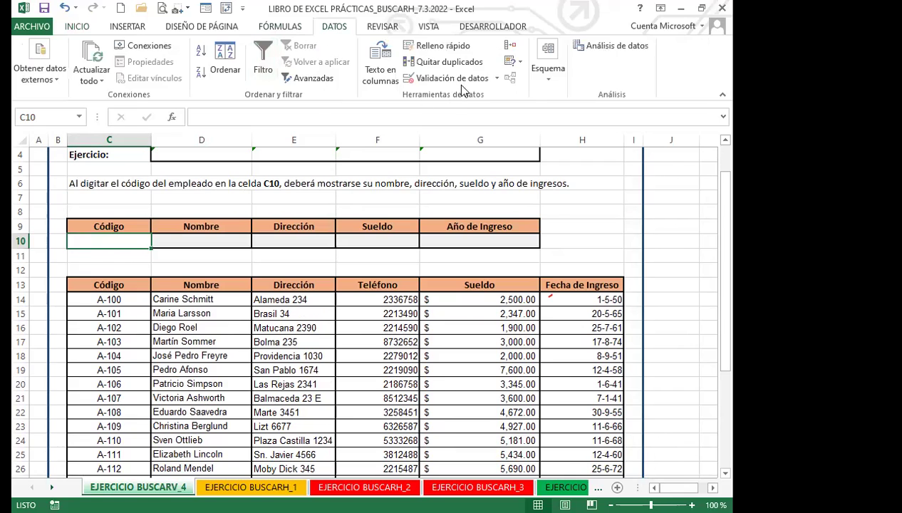
left_click(498, 79)
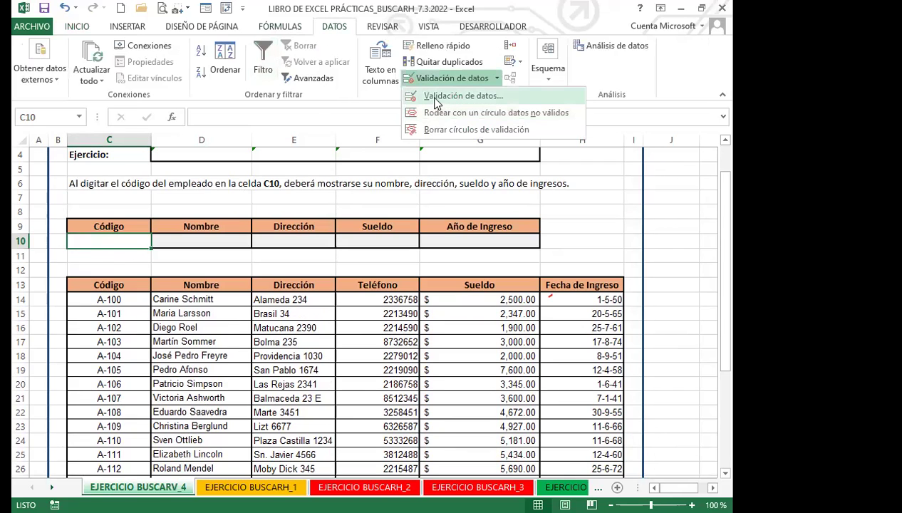
left_click(437, 96)
left_click(443, 249)
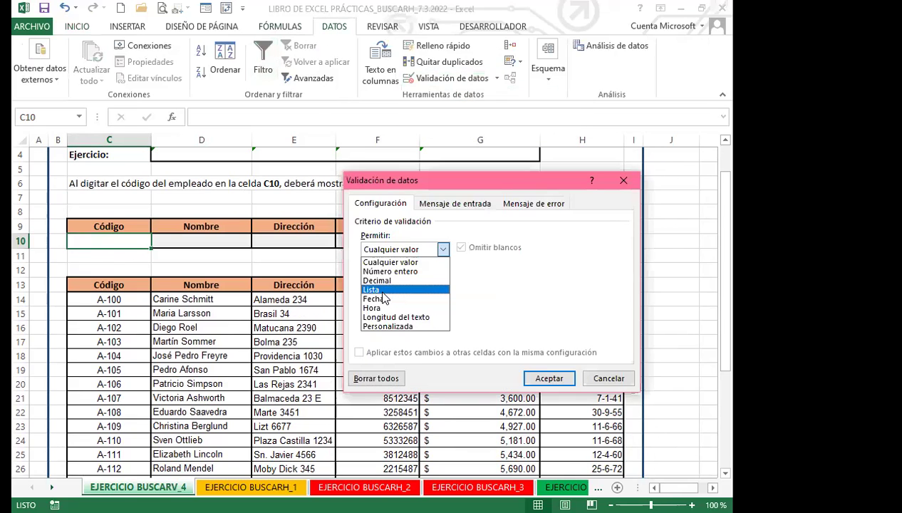
left_click(385, 291)
- Use the employee codes in C14:C34 as the source of the validation list and apply it
left_click(401, 307)
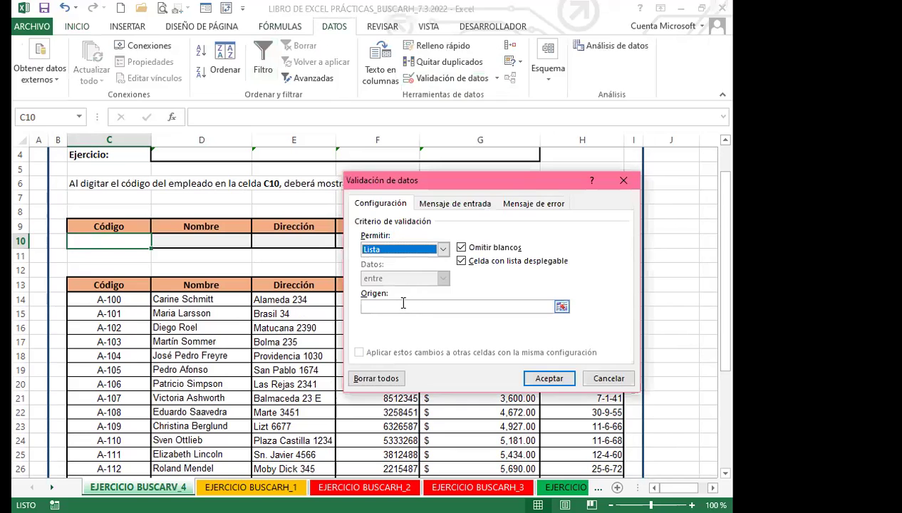
left_click(124, 303)
left_click_drag(123, 303, 112, 454)
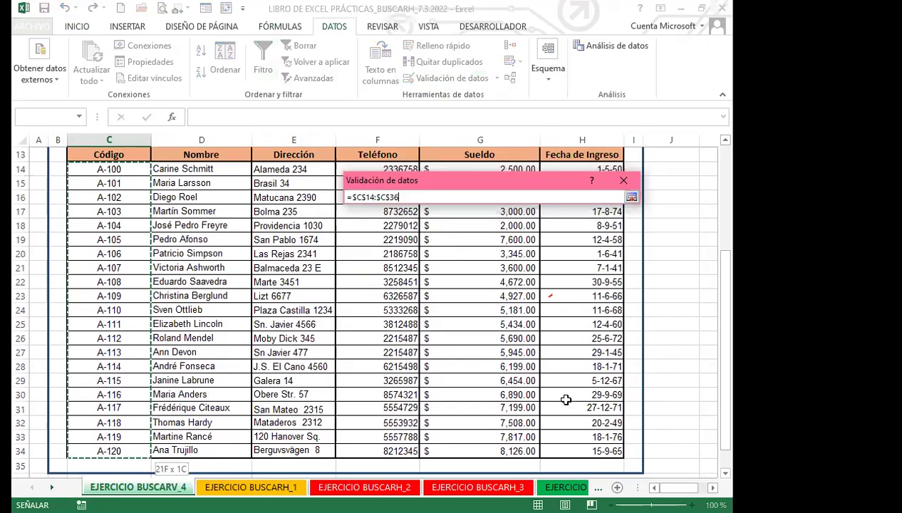
left_click(544, 379)
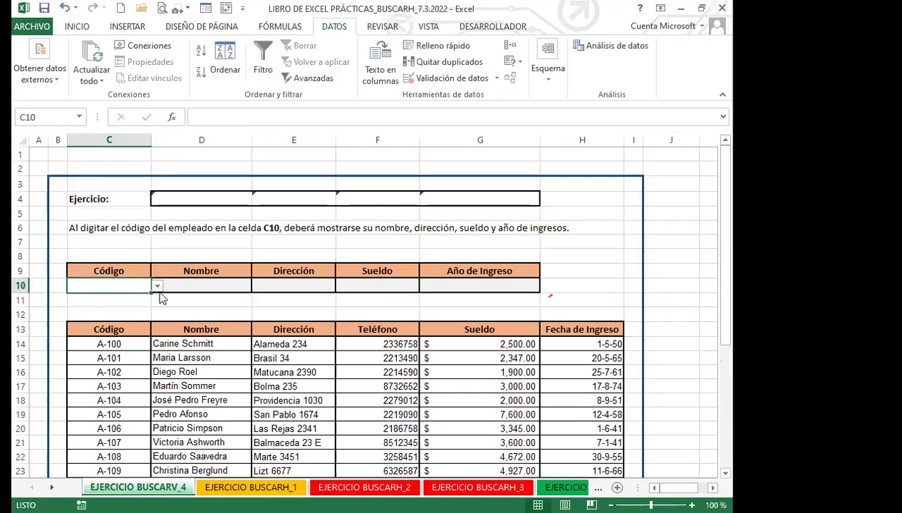
- Check the codes offered by the drop-down list in cell C10 without choosing one
left_click(157, 285)
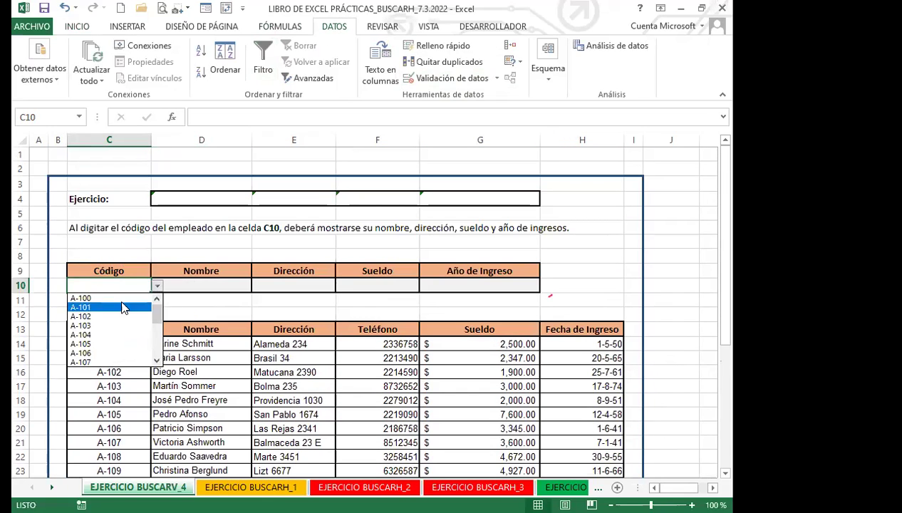
left_click(190, 300)
left_click(157, 286)
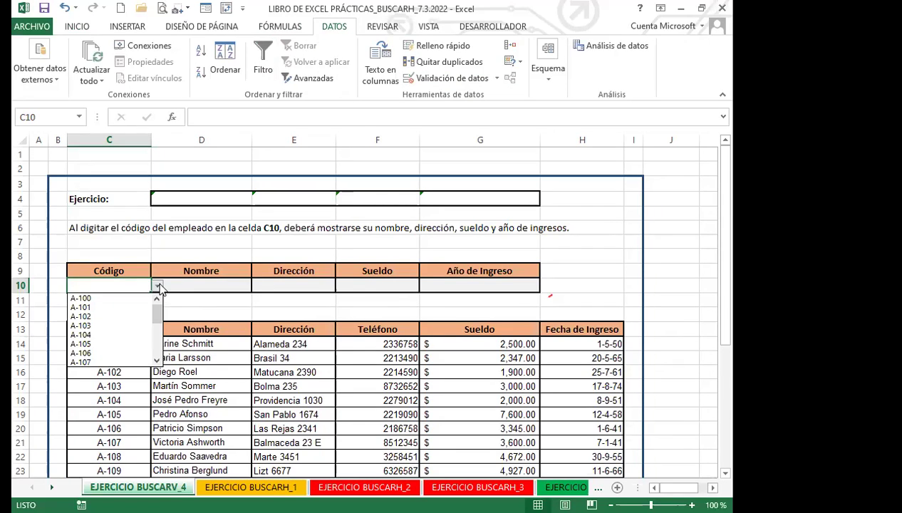
scroll(159, 341, "down", 4)
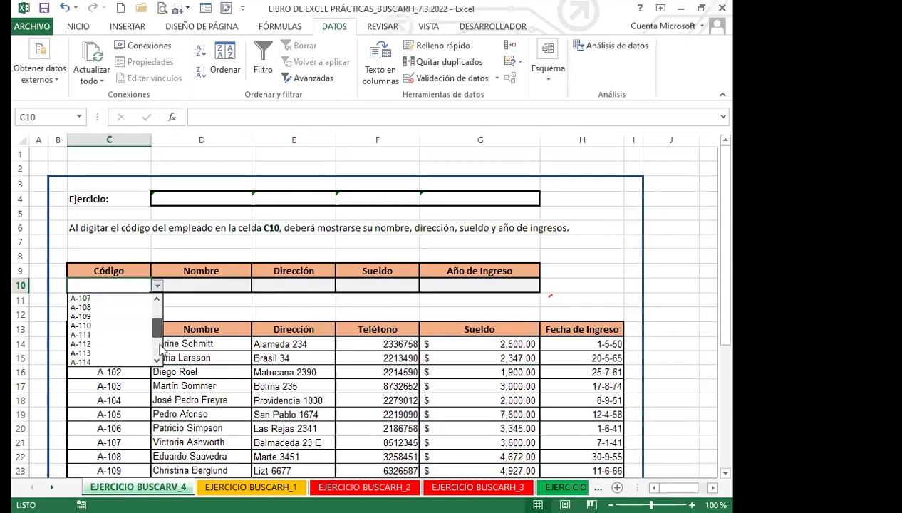
left_click(180, 307)
- Start a BUSCARV formula in the Nombre cell D10 with C10 as the lookup value
left_click(193, 287)
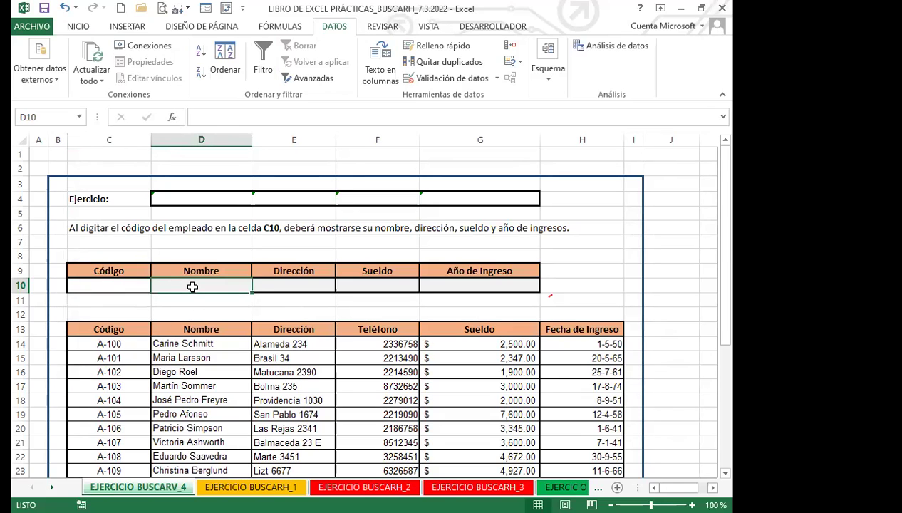
type("=")
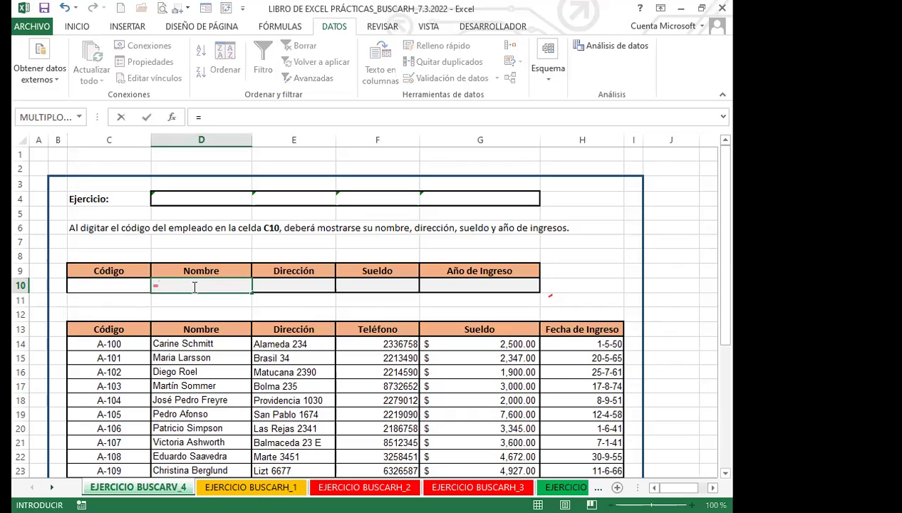
type("buscar")
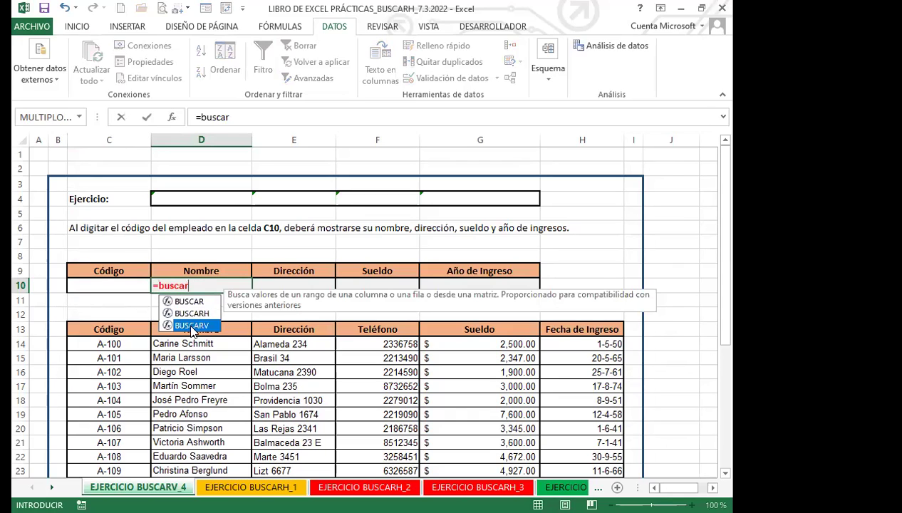
double_click(191, 325)
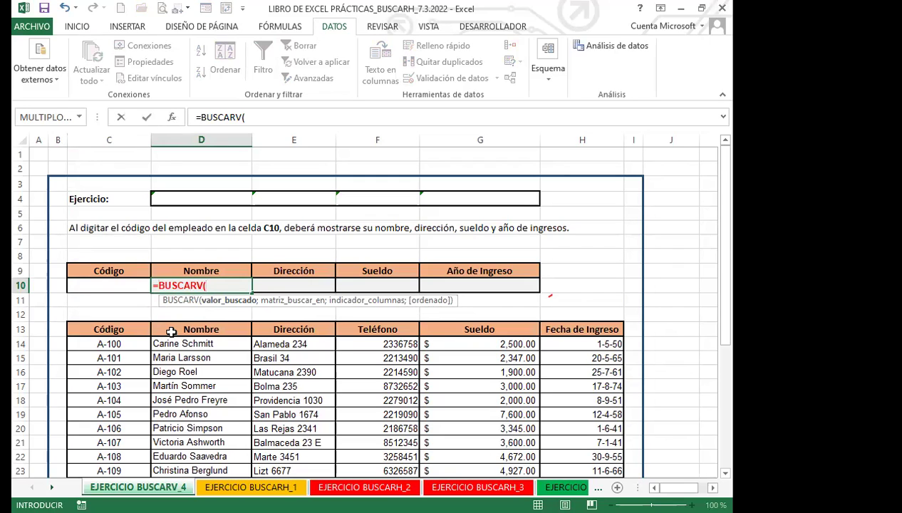
left_click(104, 286)
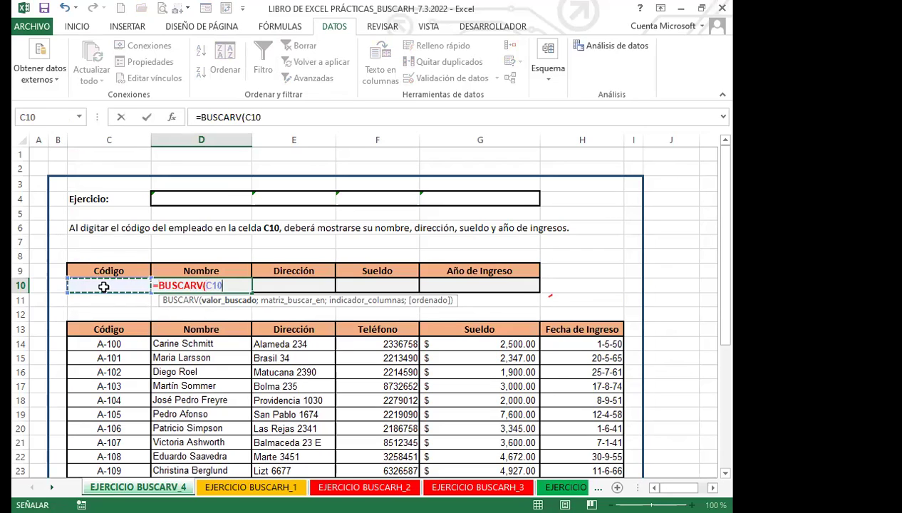
type(";")
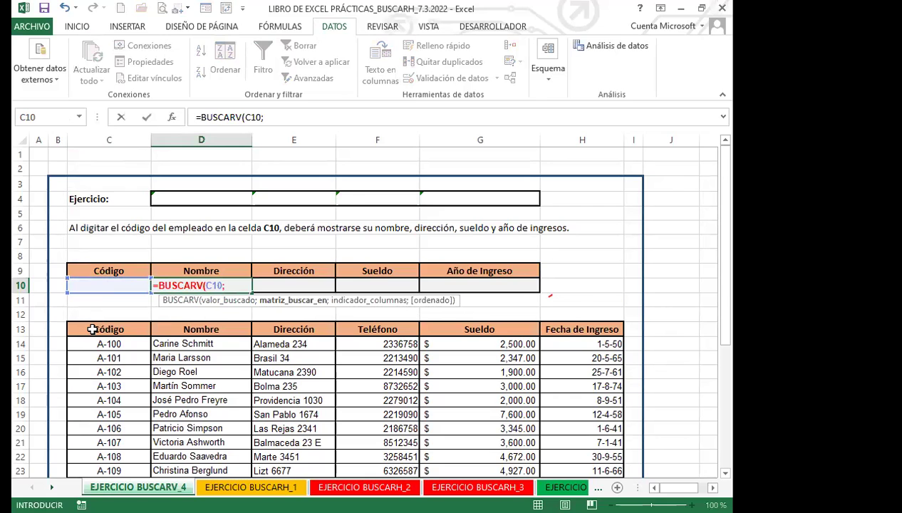
- Give BUSCARV the employee table C13:H34 as its lookup range and make both that range and C10 absolute references
left_click_drag(95, 330, 560, 435)
key("BackSpace")
type("4")
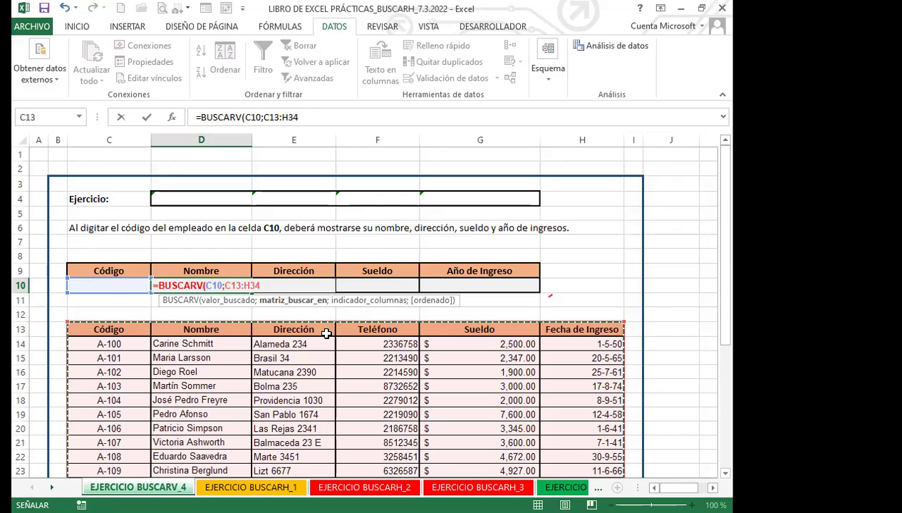
key("F4")
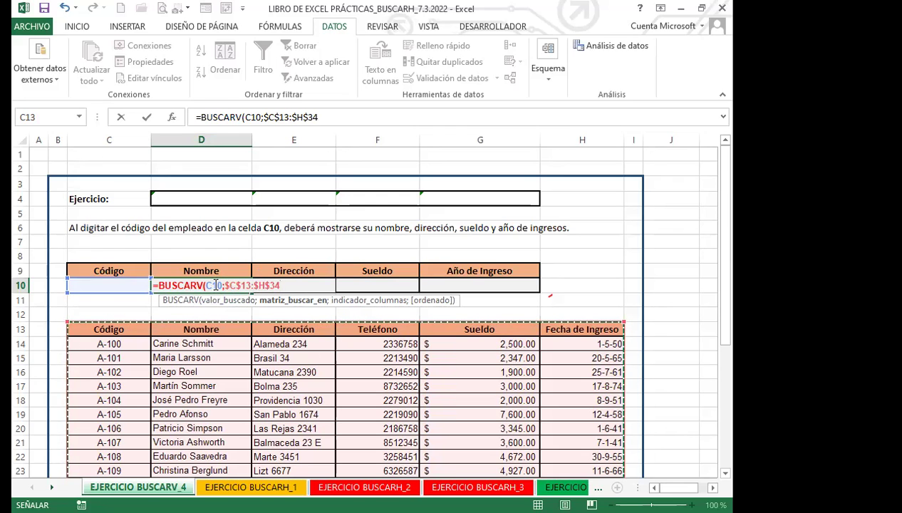
left_click(215, 285)
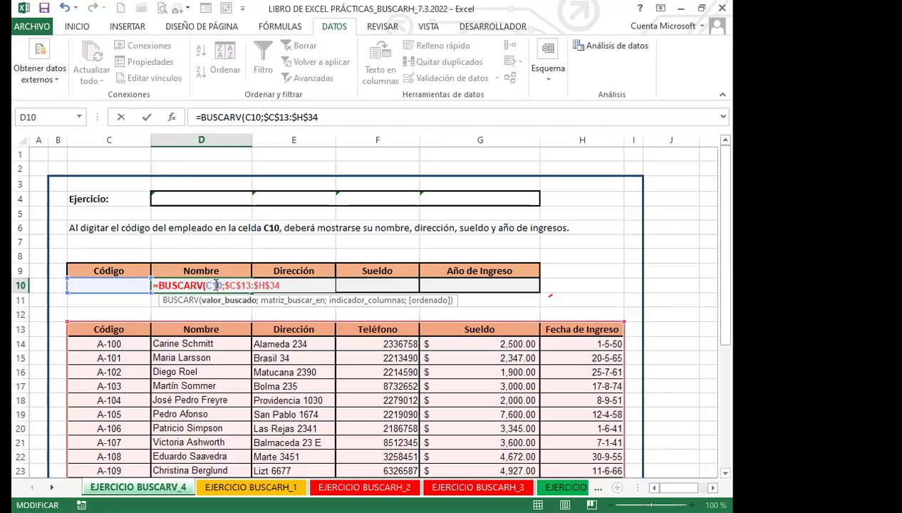
key("F4")
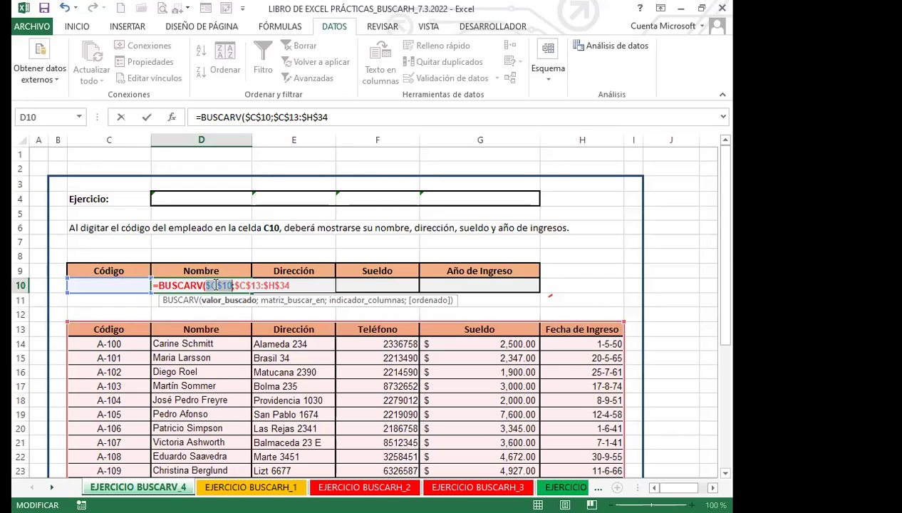
- Complete the BUSCARV formula in D10 with column index 2 and 0 for an exact match
left_click(292, 285)
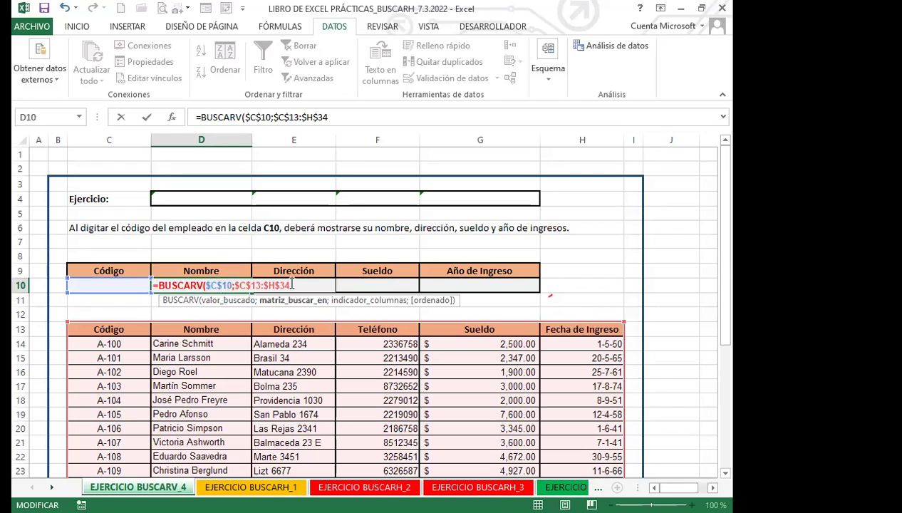
type(";")
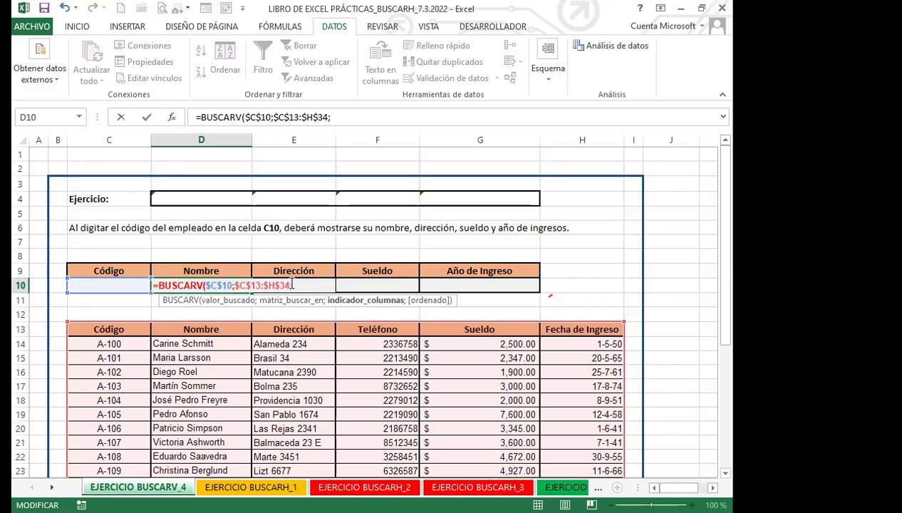
type("2;")
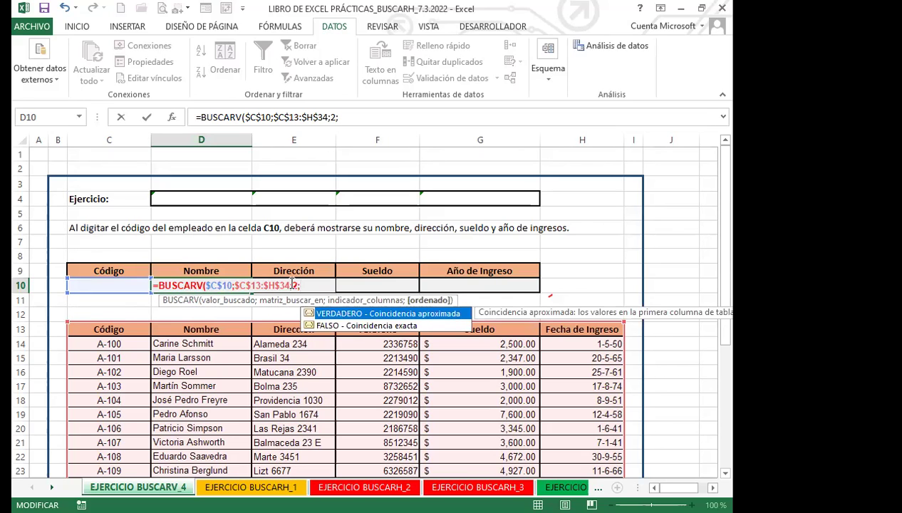
type("0")
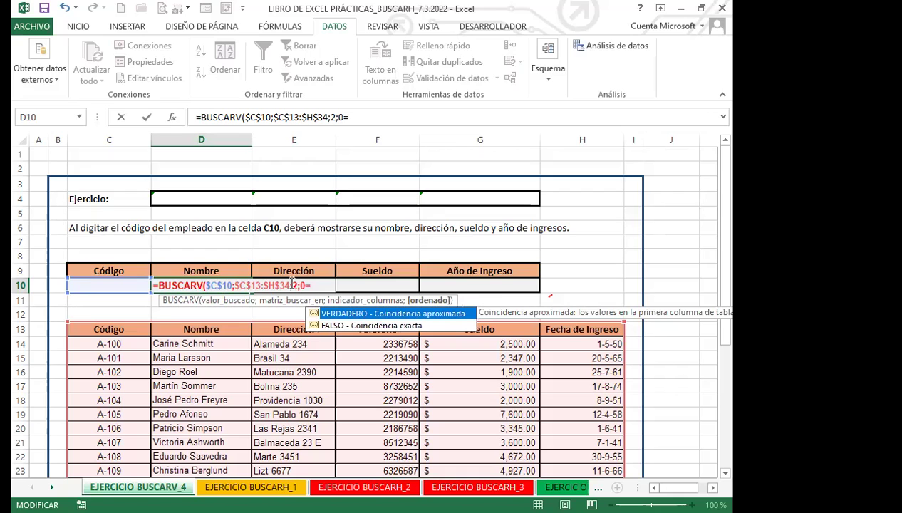
type(")")
key("Return")
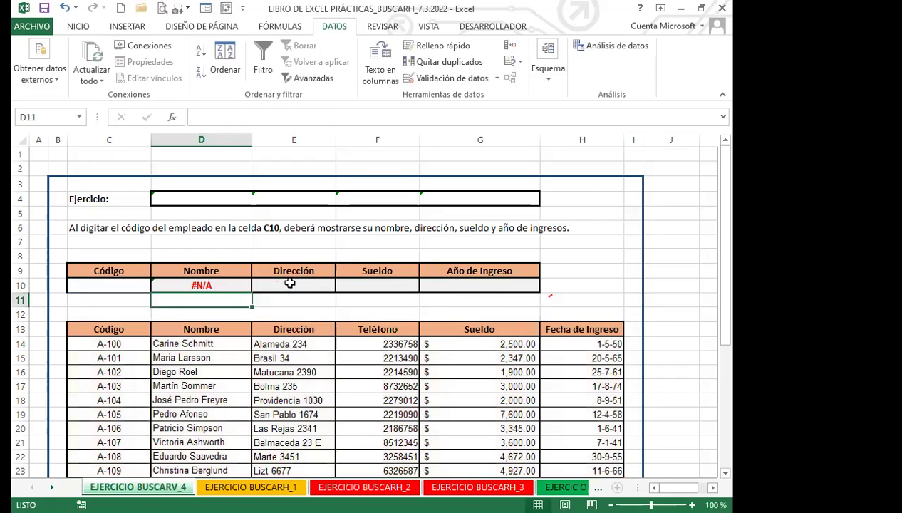
- Insert SI.ERROR in front of the BUSCARV function in the D10 formula
left_click(208, 285)
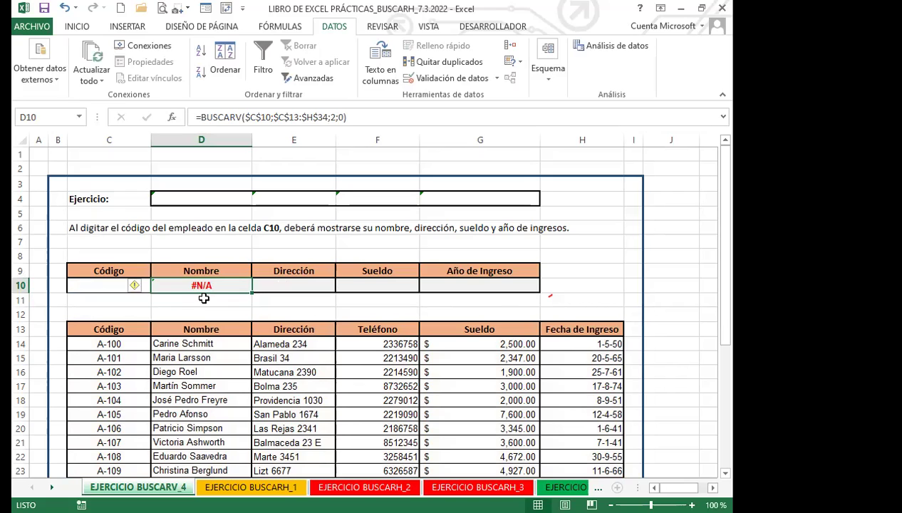
left_click(202, 117)
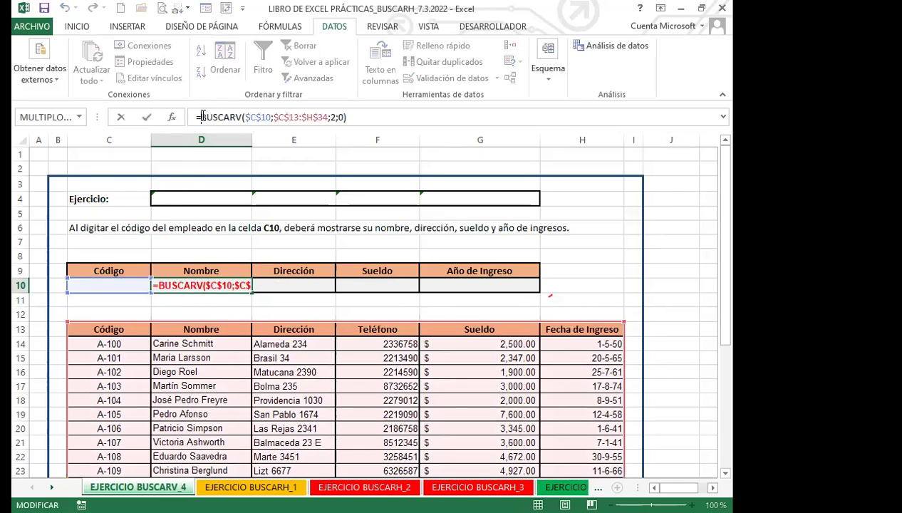
type("S")
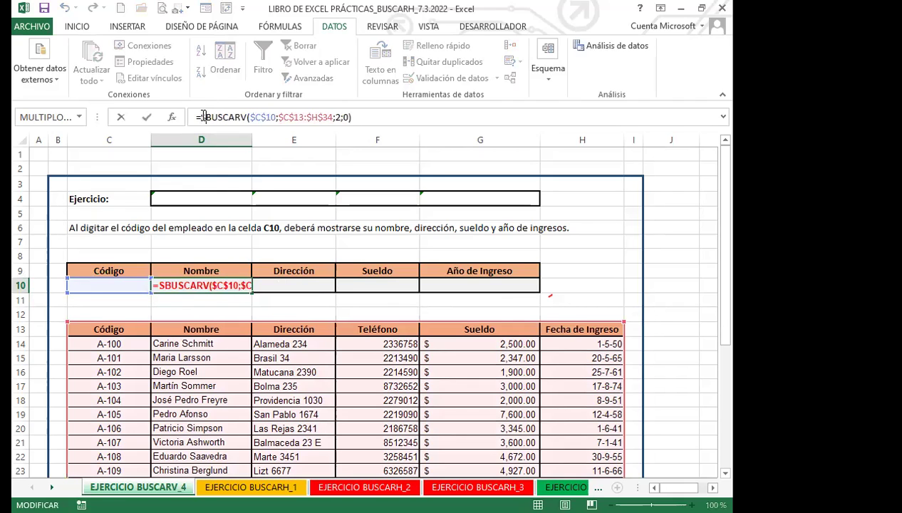
type("I")
key("Down")
key("Tab")
- Add "COLOCAR EL CÓDIGO" as the value if error and complete the SI.ERROR formula in D10
left_click(397, 117)
type(";")
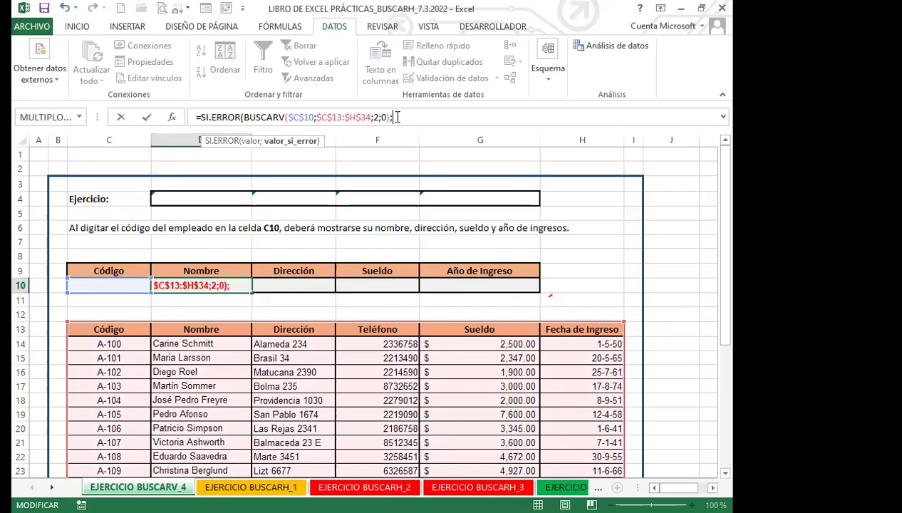
type("\"COLO")
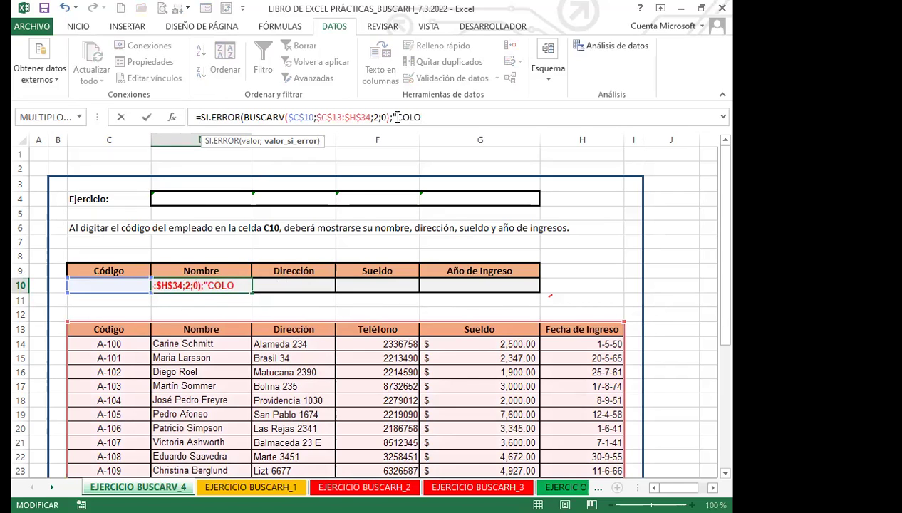
type("CAR ")
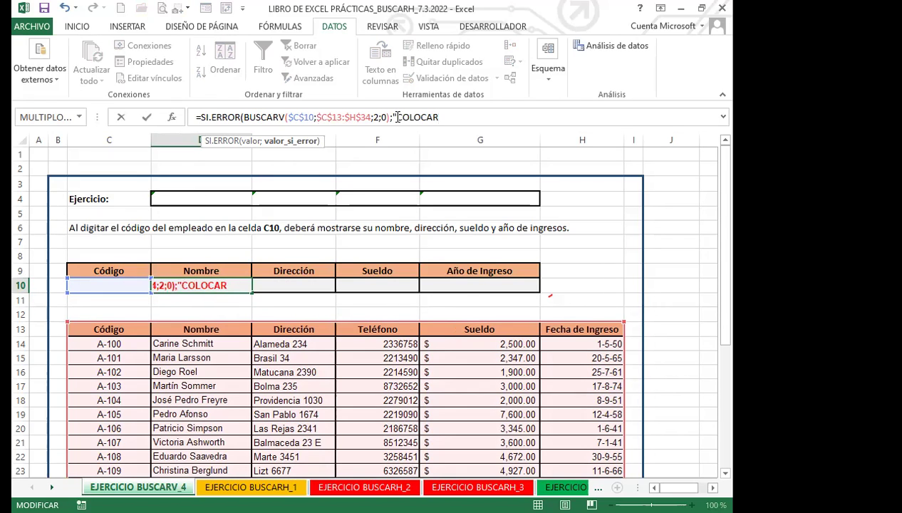
type("EL CÓDIGO")
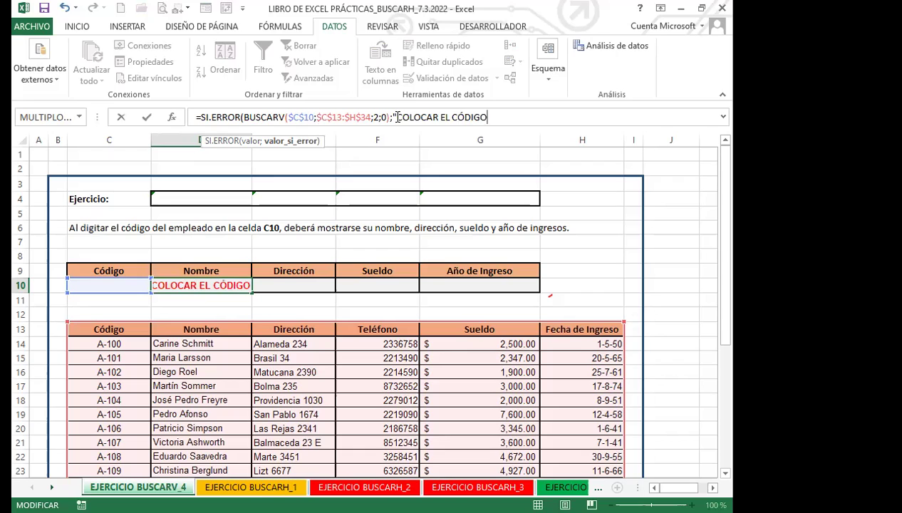
type("\")")
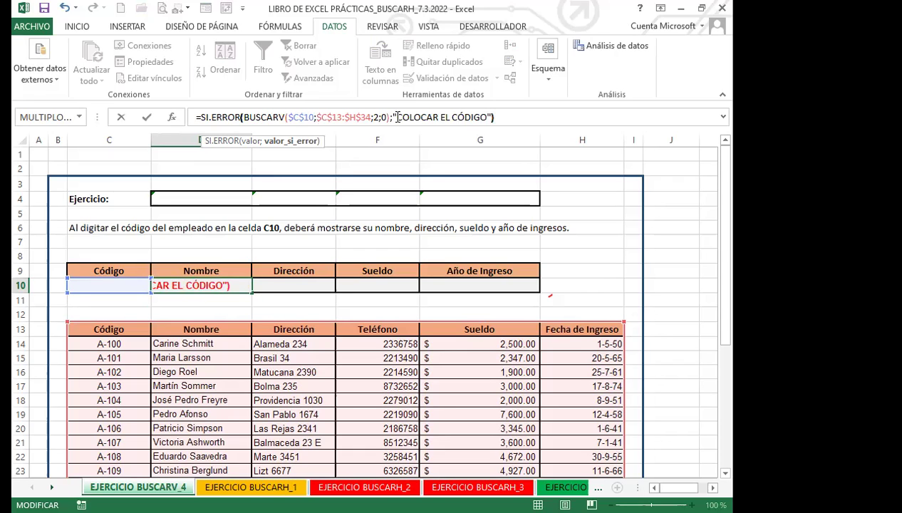
key("Return")
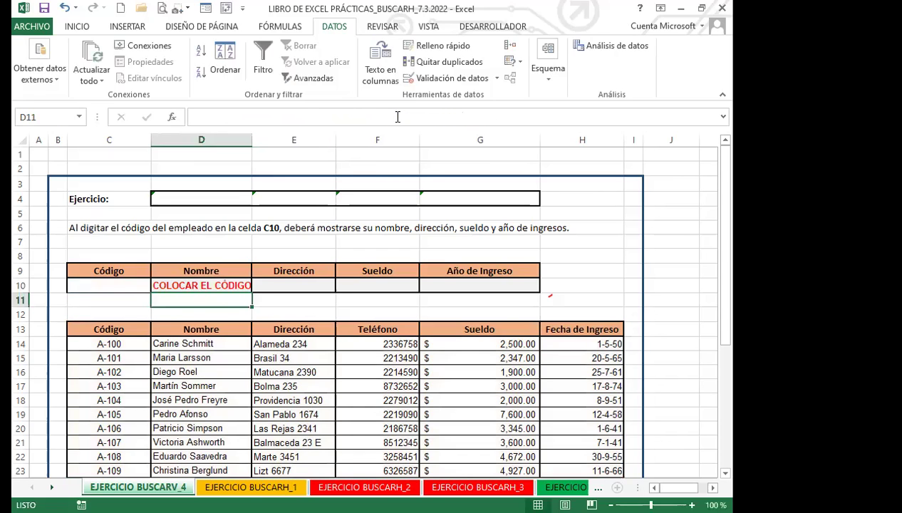
- Copy the D10 lookup formula across E10:G10
left_click(214, 288)
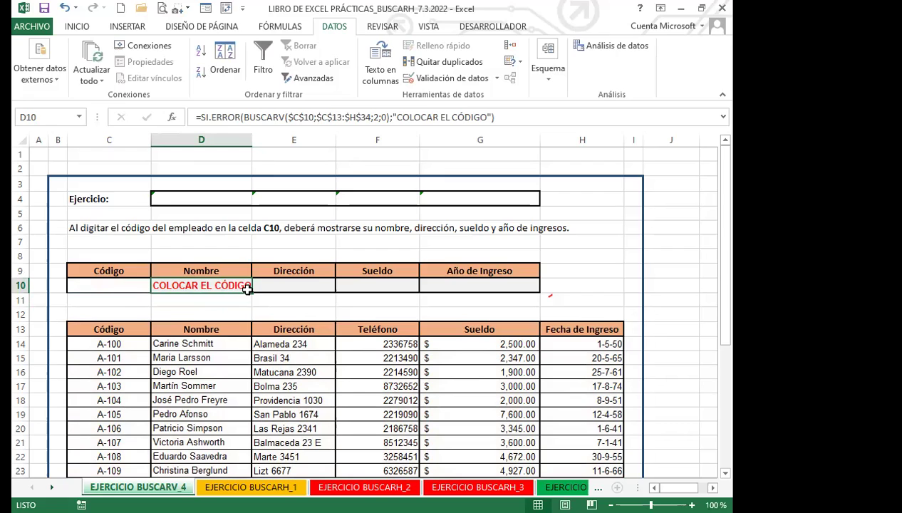
left_click_drag(251, 292, 531, 290)
left_click(297, 285)
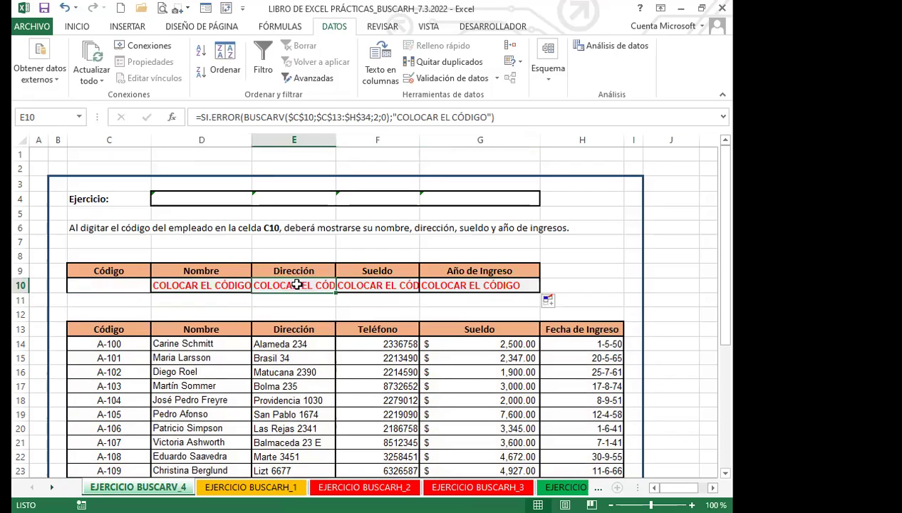
- Choose code A-100 in the validation list of C10
left_click(117, 286)
left_click(157, 287)
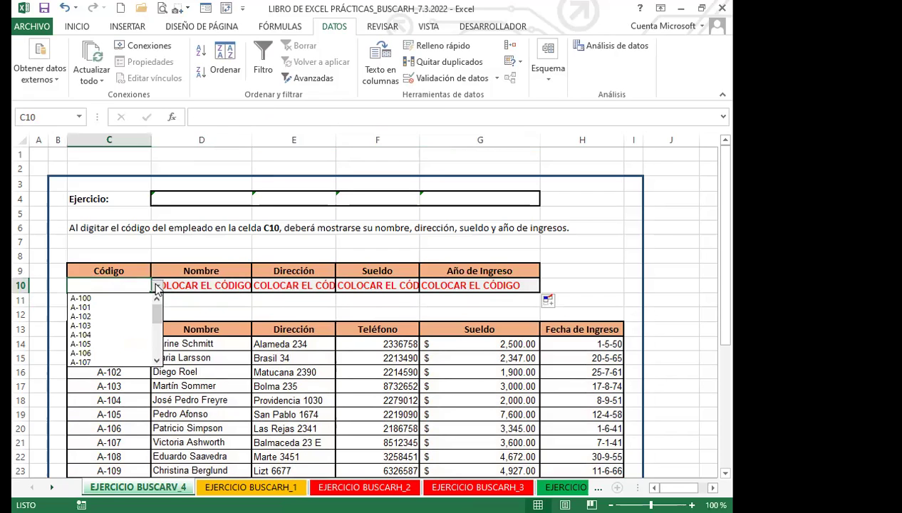
left_click(80, 298)
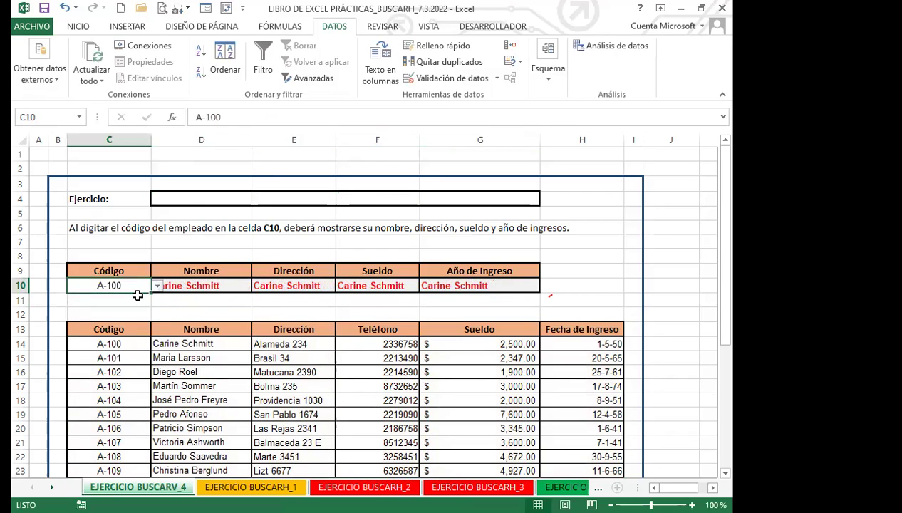
- Change the BUSCARV column index in the E10 Dirección formula to 3
left_click(272, 284)
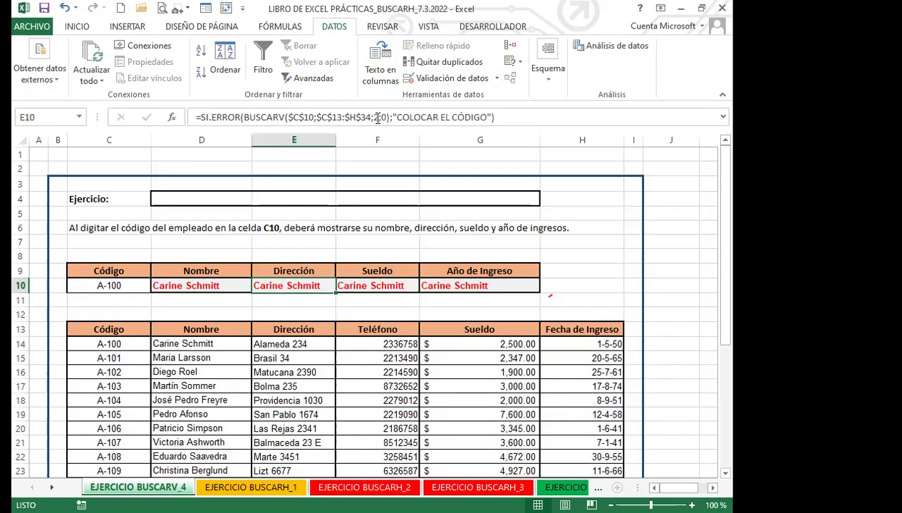
left_click(378, 117)
key("BackSpace")
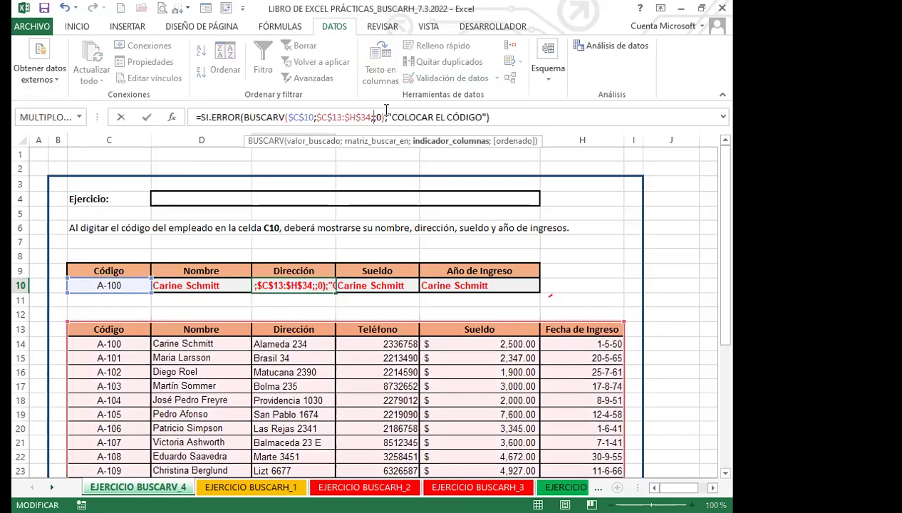
type("3")
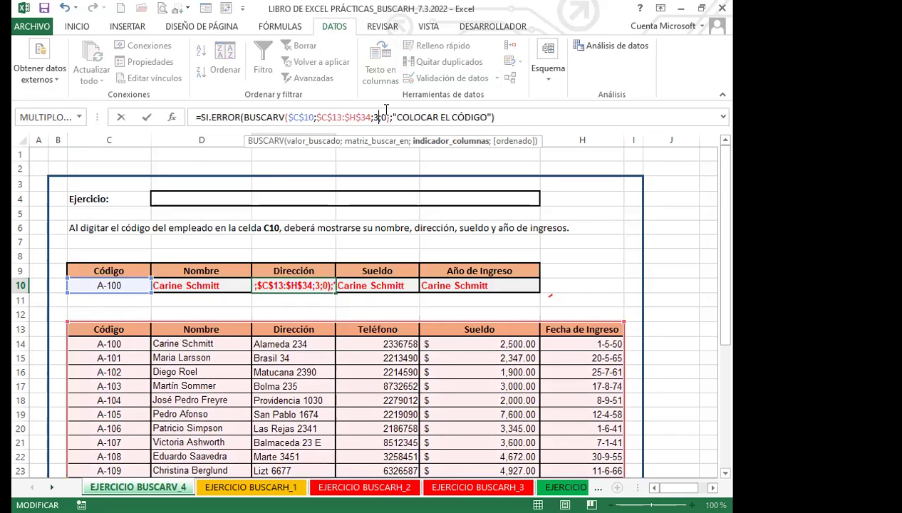
key("Return")
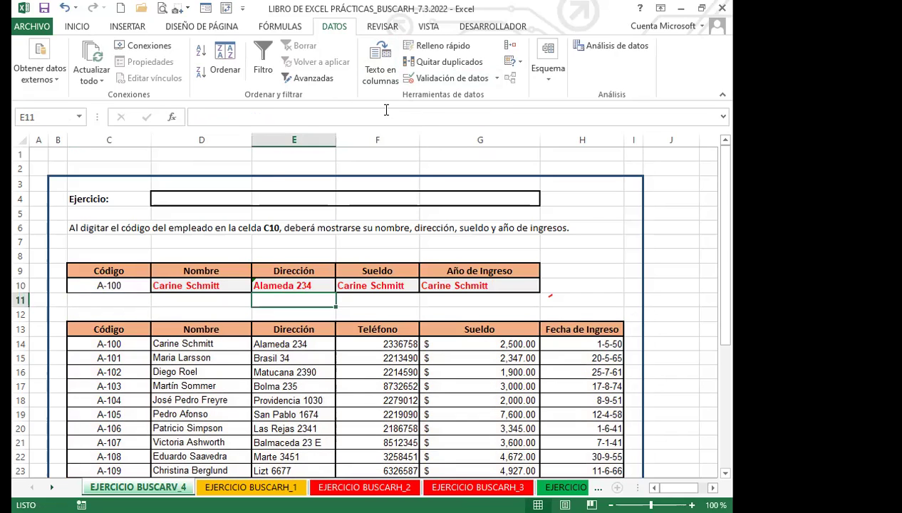
- Change the BUSCARV column index in the F10 Sueldo formula to 5
left_click(372, 285)
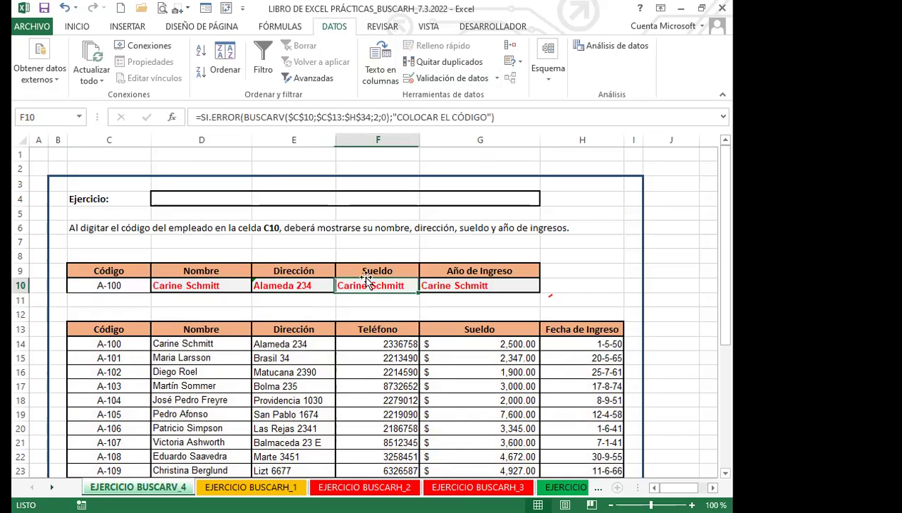
left_click(380, 116)
key("BackSpace")
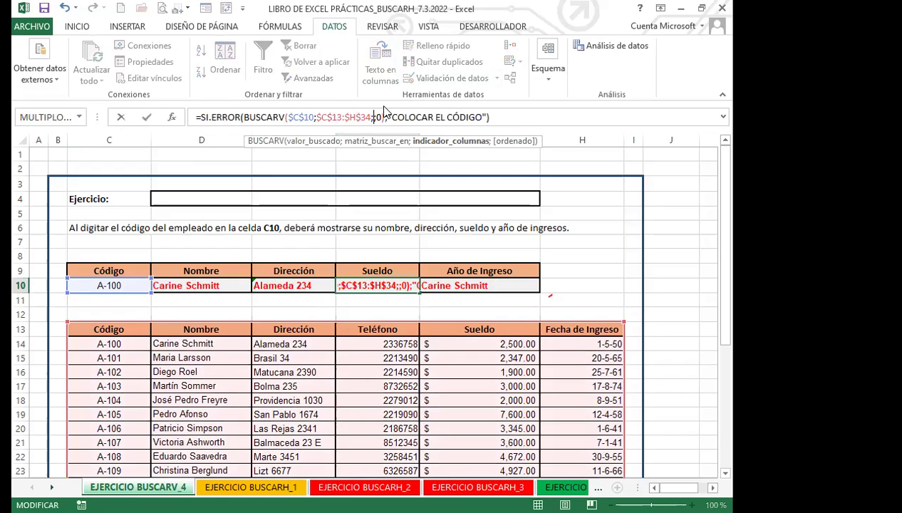
type("5")
key("Return")
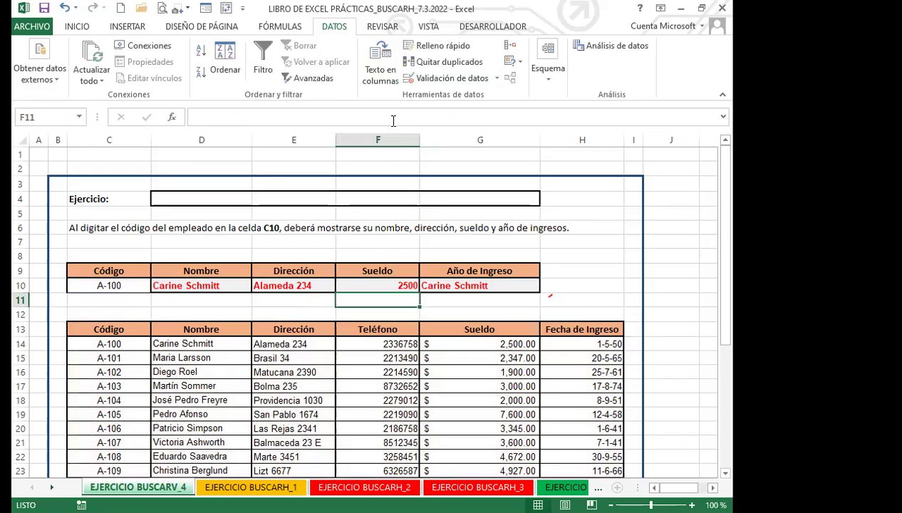
- Change the BUSCARV column index in the G10 Año de Ingreso formula to 6
left_click(453, 284)
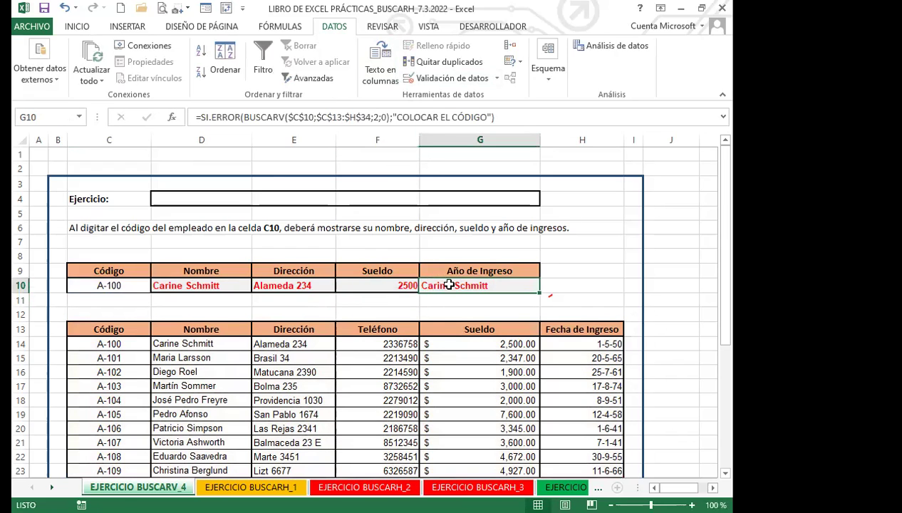
left_click(373, 115)
left_click(382, 115)
key("BackSpace")
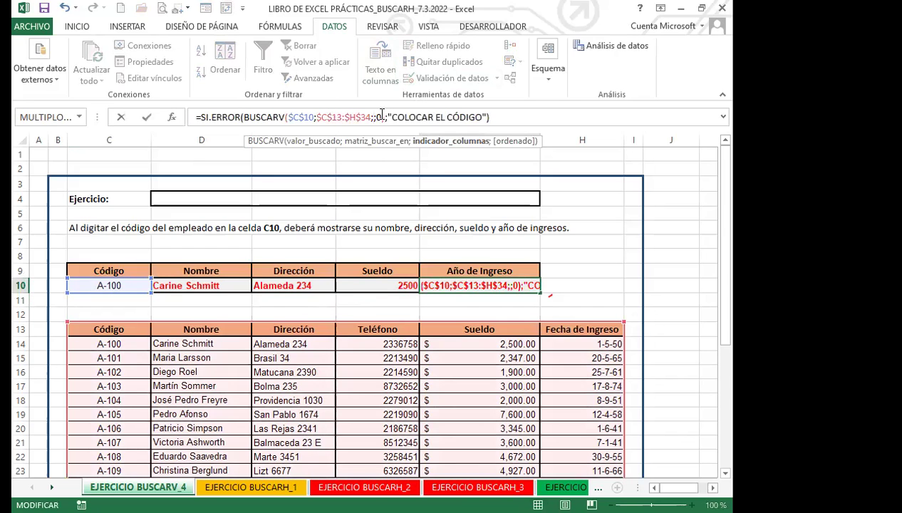
type("6")
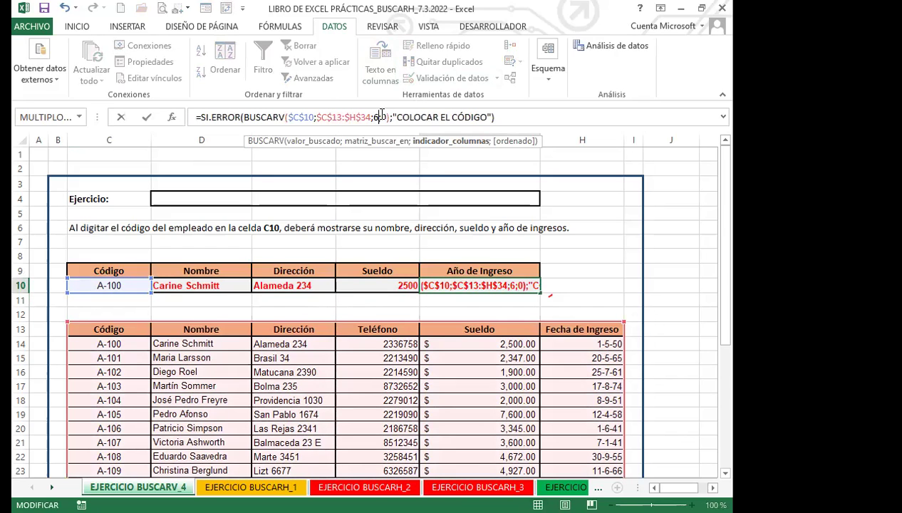
key("Return")
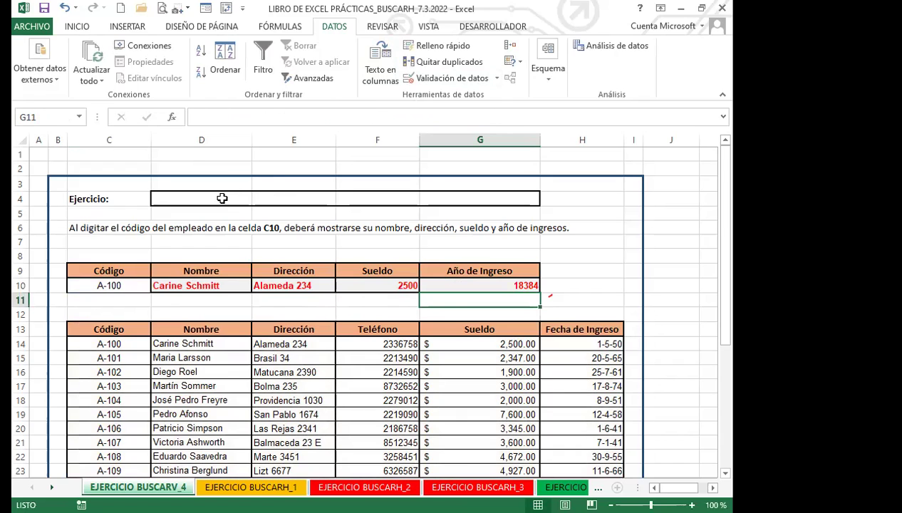
- Copy the formatting of F4:G4 onto the salary and entry-year results in F10:G10
left_click_drag(362, 202, 438, 200)
left_click(77, 26)
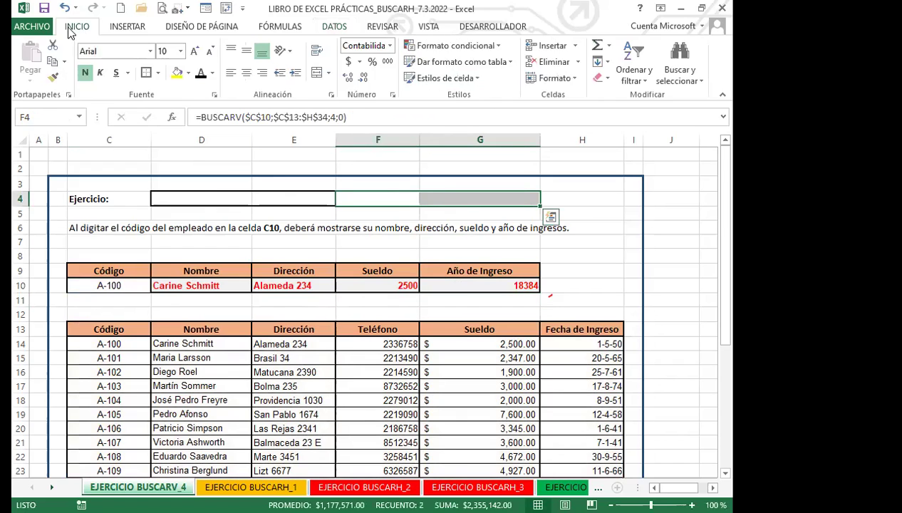
left_click(52, 77)
left_click(371, 285)
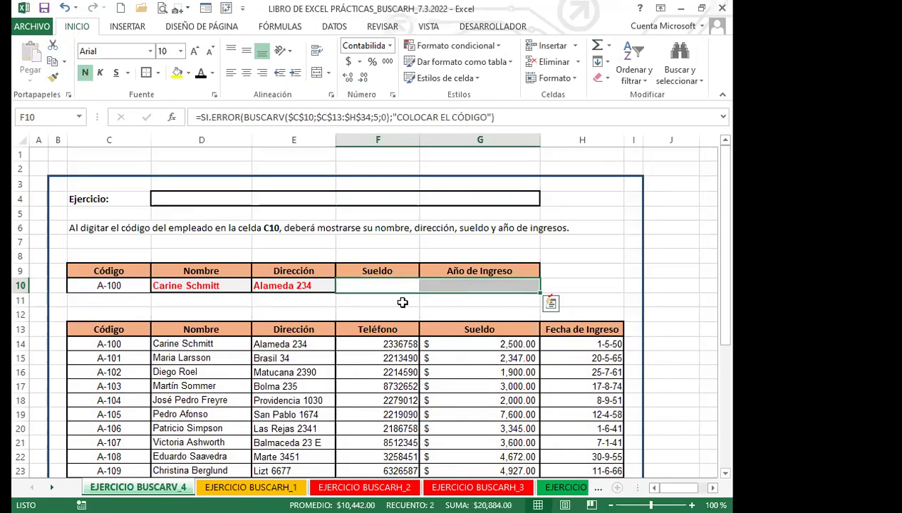
left_click(401, 301)
- Set the font colour of F10:G10 to red to match the name and address results
left_click_drag(384, 285, 432, 285)
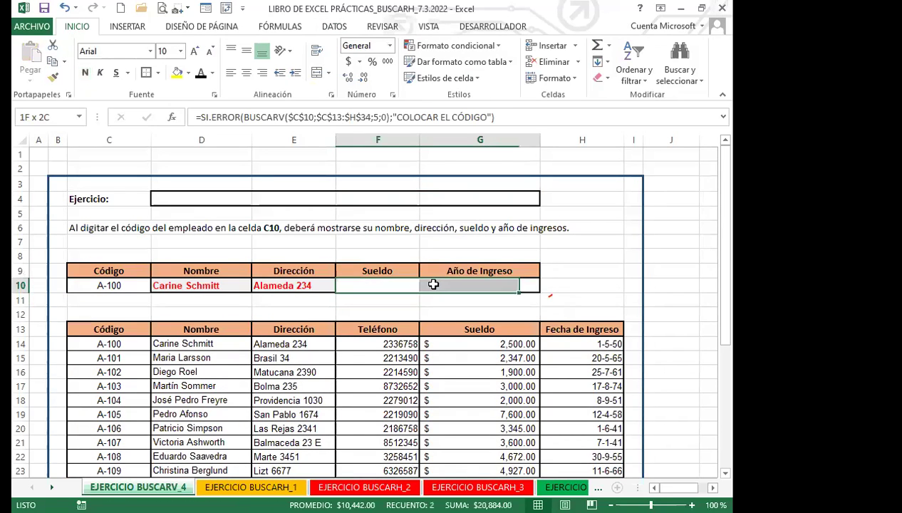
left_click(200, 75)
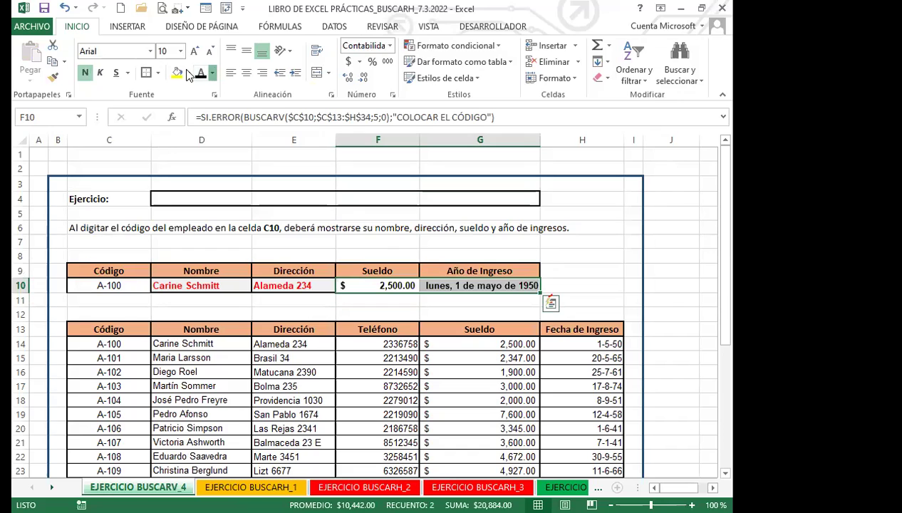
left_click(212, 73)
left_click(213, 199)
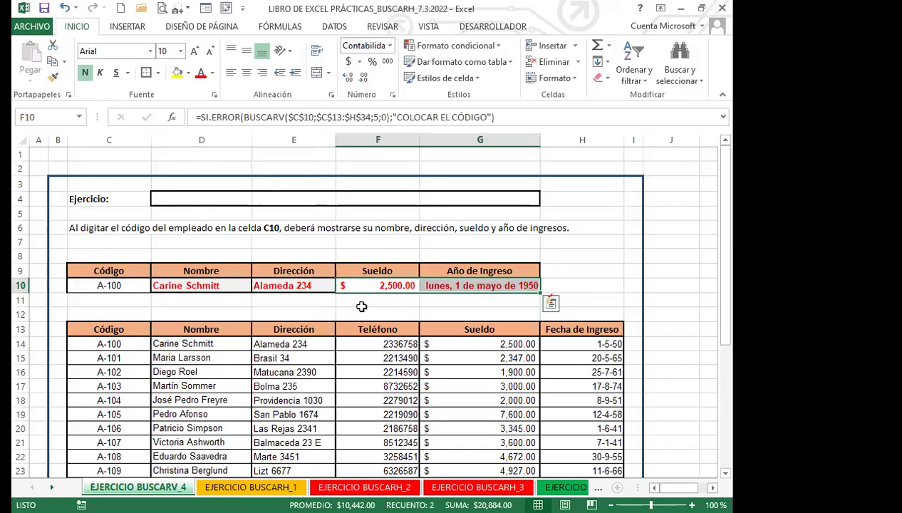
left_click(363, 305)
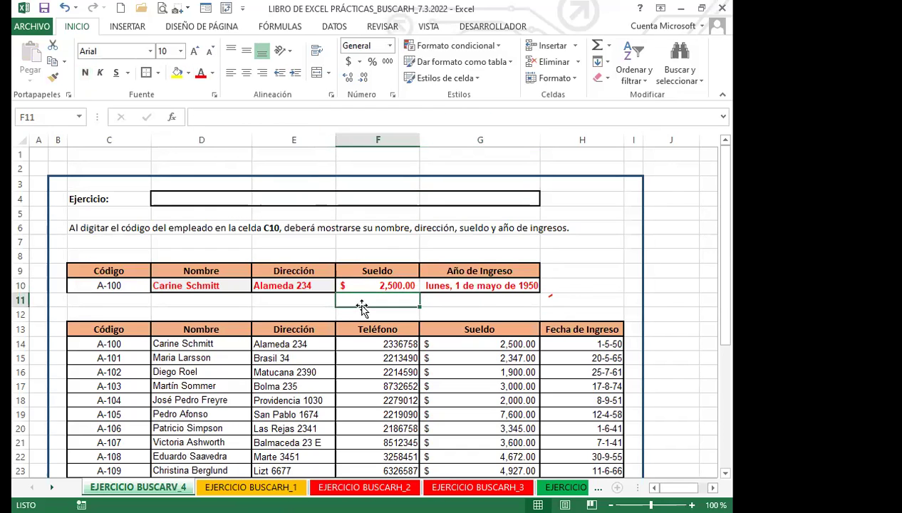
- Compare the entry date in G10 with its source in H14 and review the number formats available for G10
left_click(184, 283)
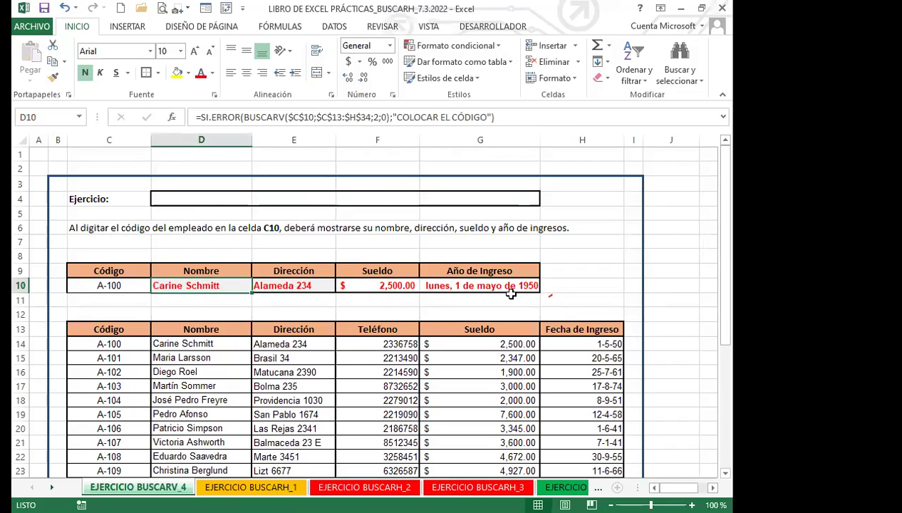
left_click(570, 345)
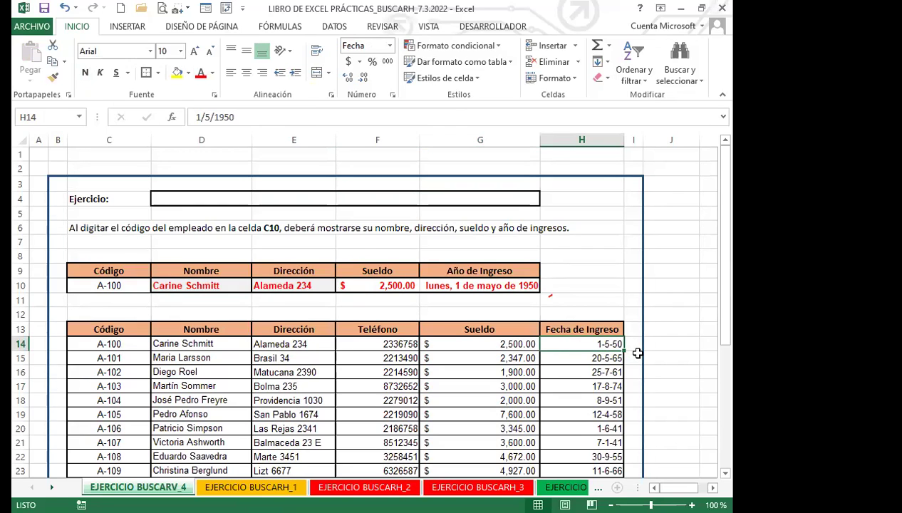
left_click(453, 285)
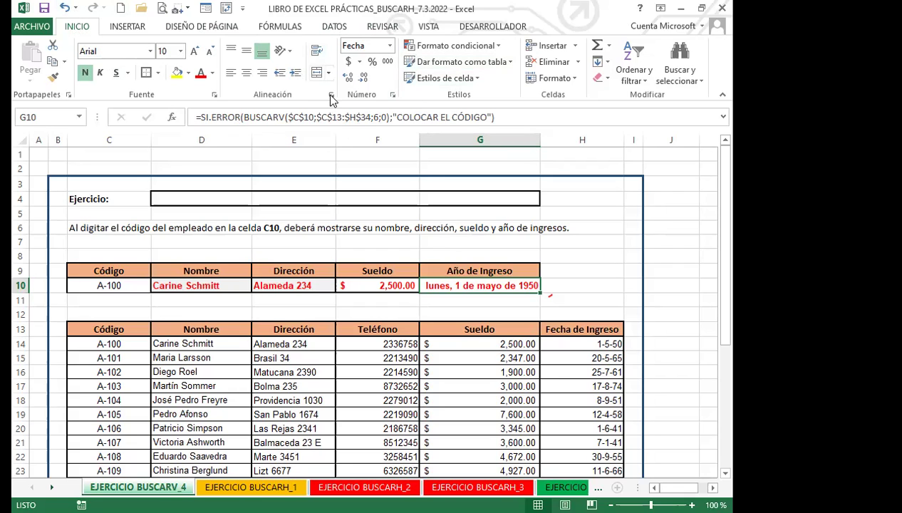
left_click(390, 47)
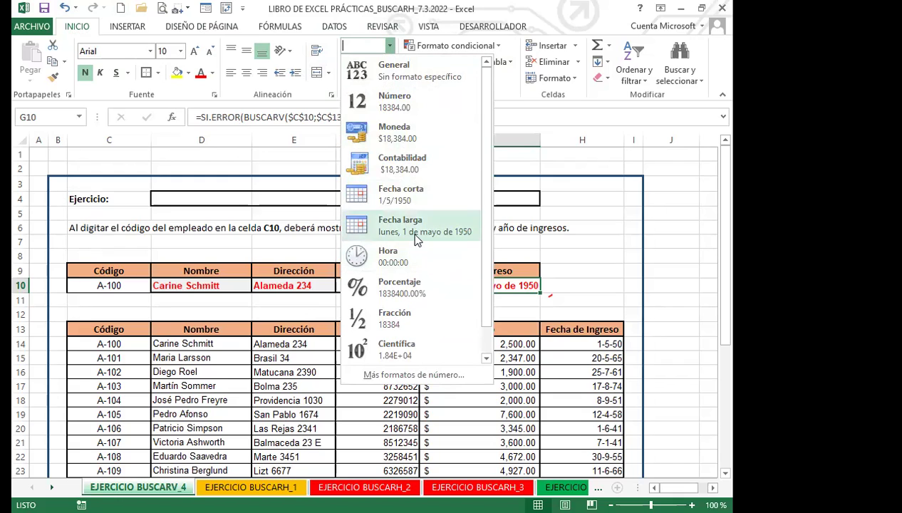
left_click(546, 266)
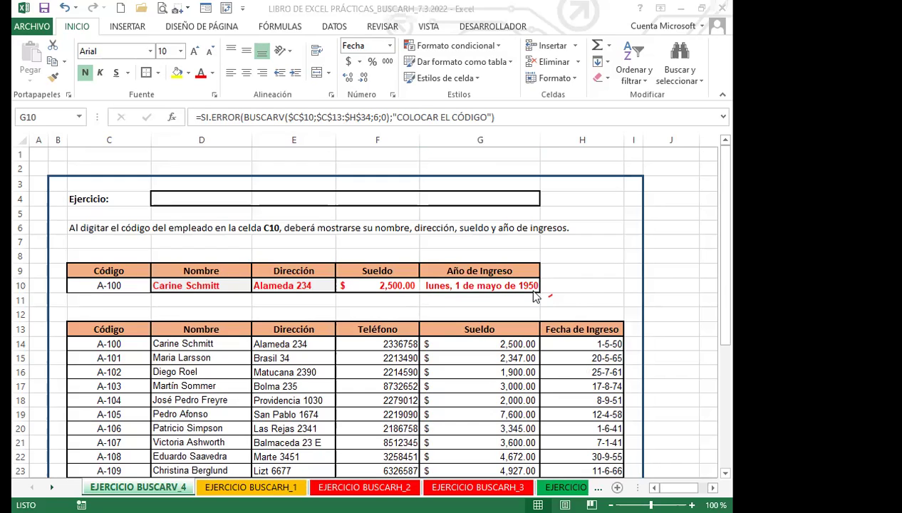
left_click(460, 285)
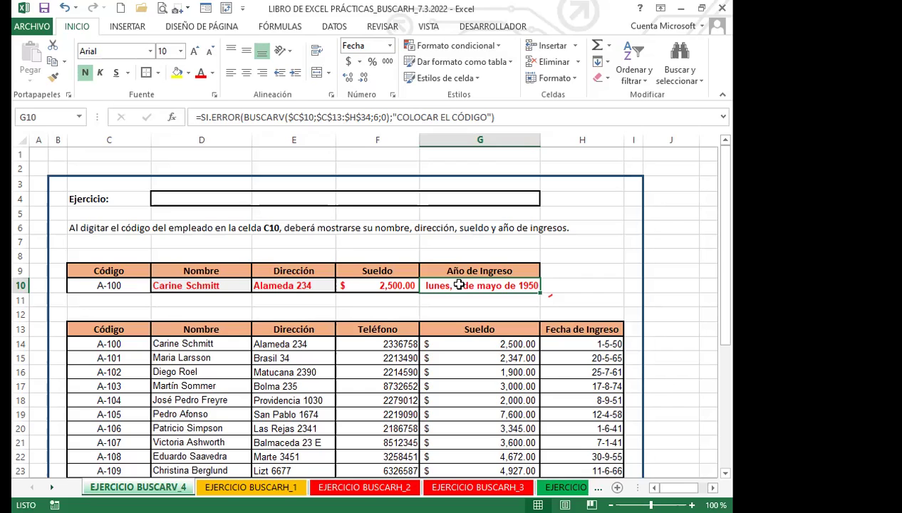
left_click(351, 300)
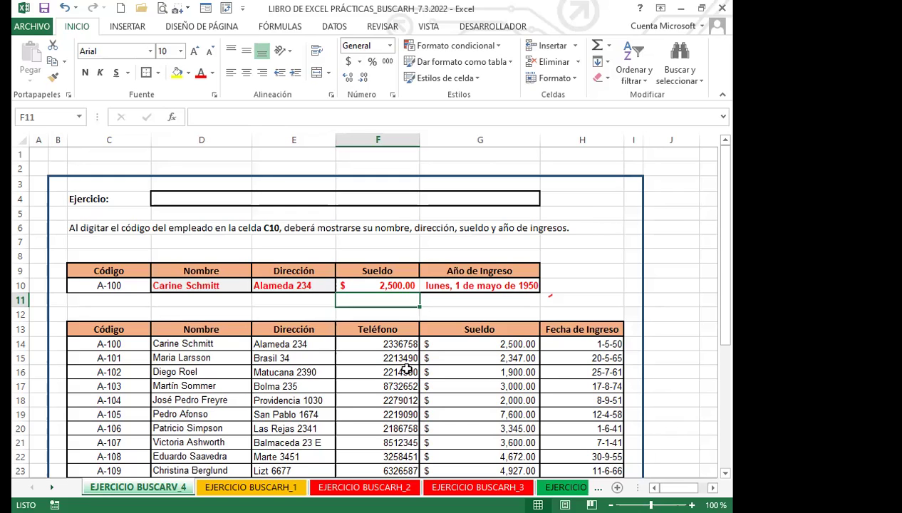
- Open the EJERCICIO BUSCARH_1 sheet and examine the prizes listed under each points threshold in the promotion table
left_click(250, 487)
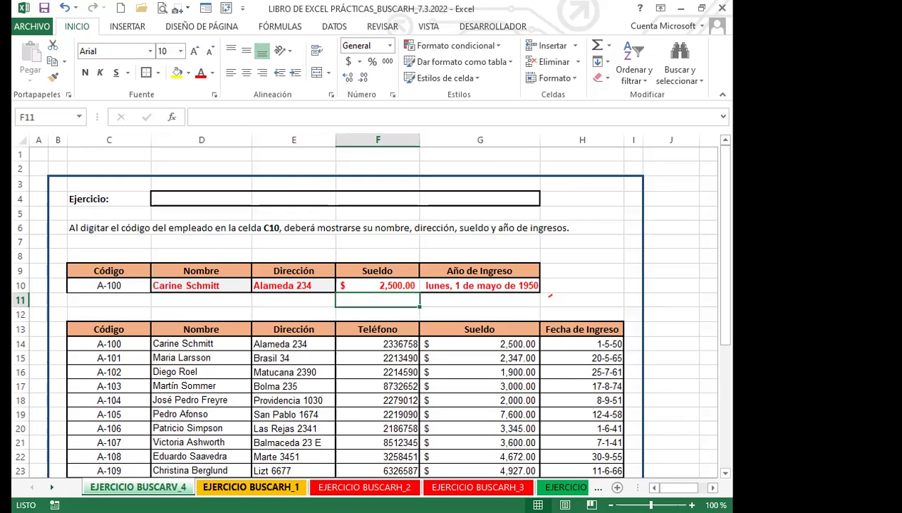
left_click(314, 425)
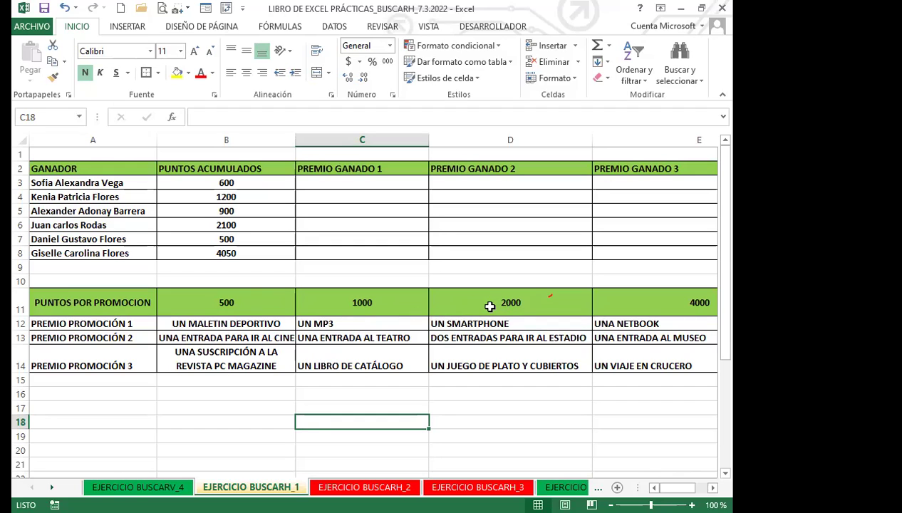
left_click_drag(391, 323, 389, 362)
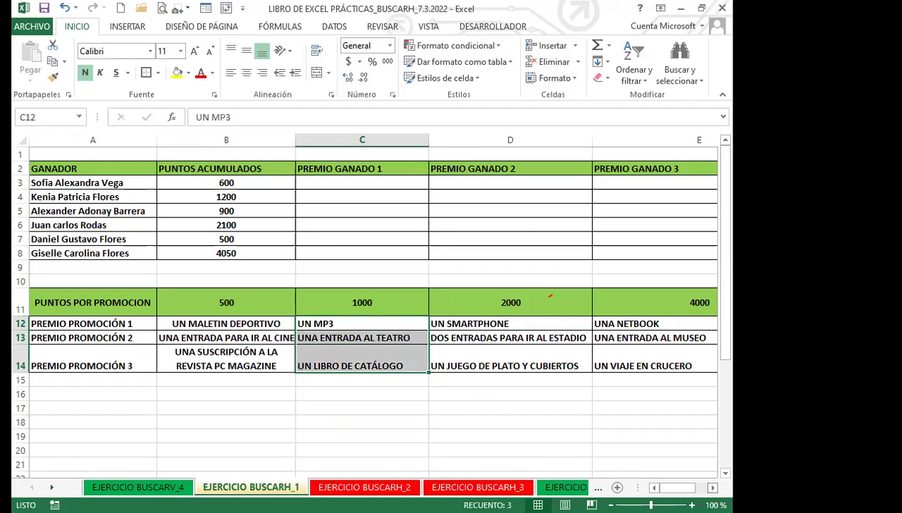
scroll(234, 338, "right", 1)
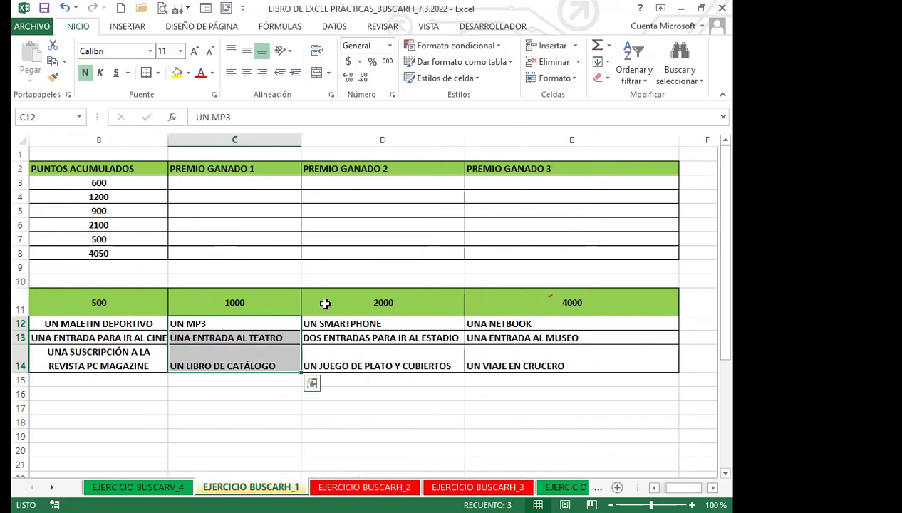
left_click(391, 306)
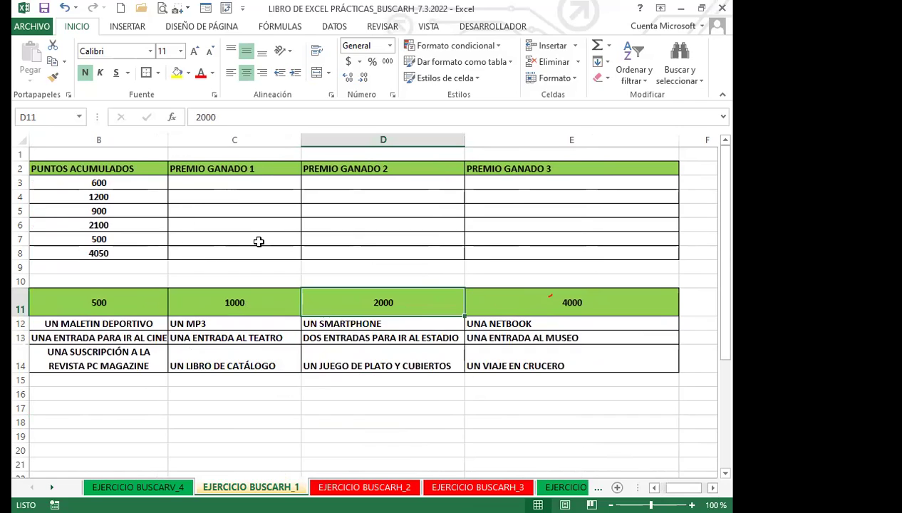
left_click(574, 305)
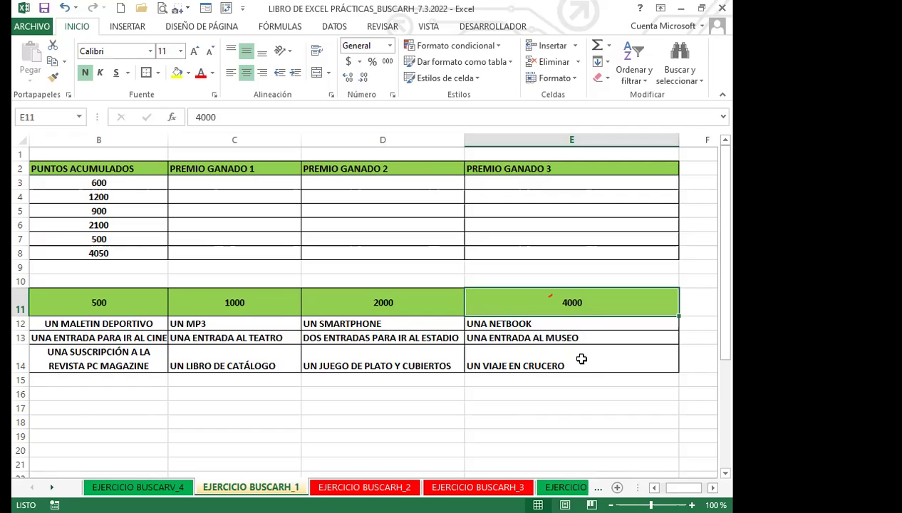
left_click(654, 487)
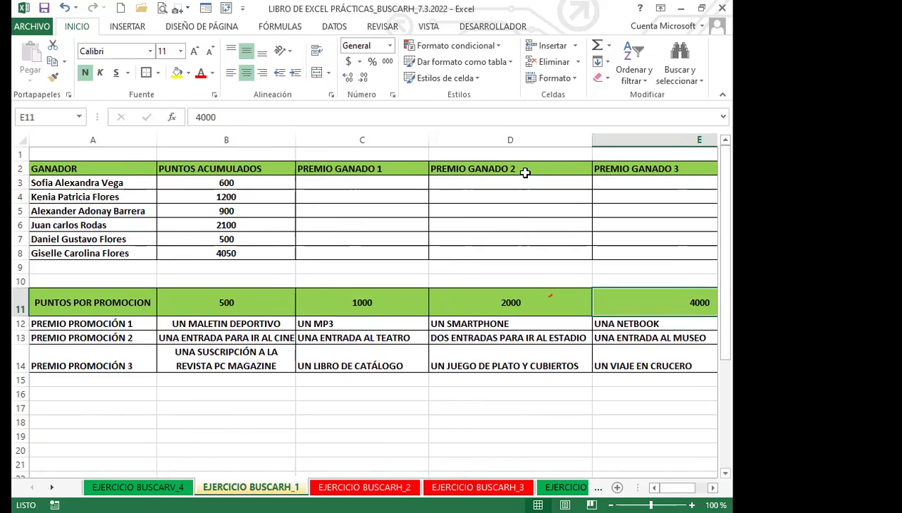
- Review the accumulated points in B3:B5 and start a BUSCARH formula in C3 with B3 as the lookup value
left_click(246, 183)
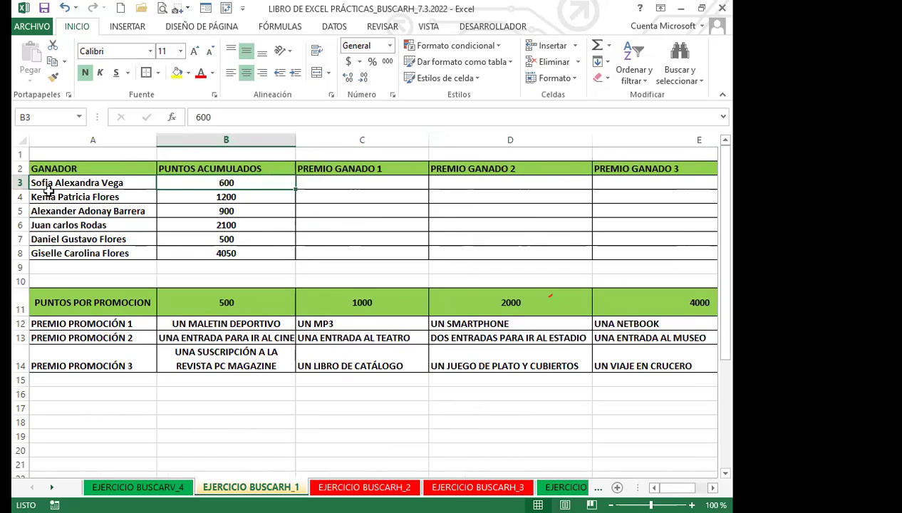
left_click(247, 199)
left_click(250, 211)
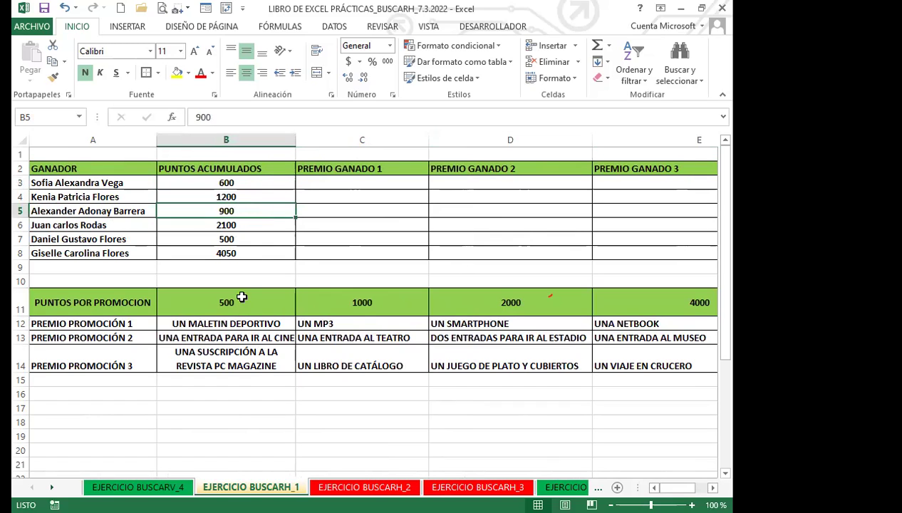
left_click(350, 181)
type("=")
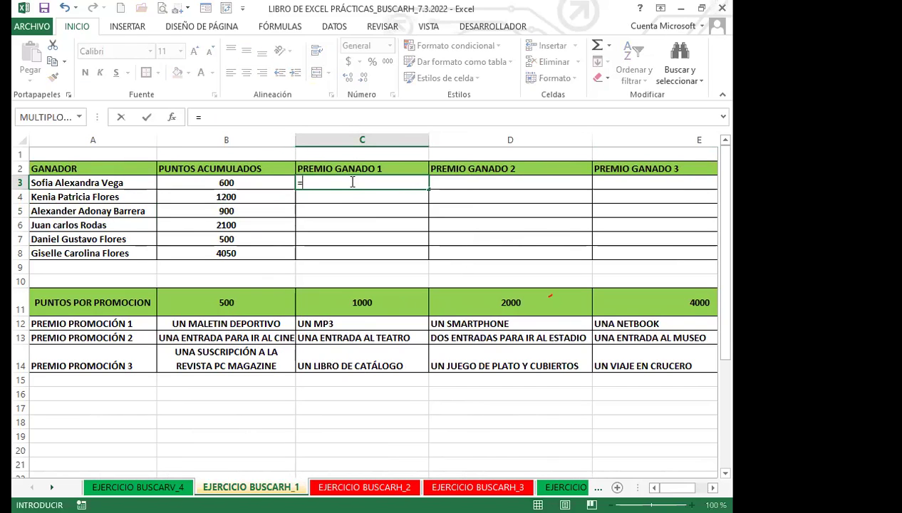
type("BUSCAR")
left_click(316, 210)
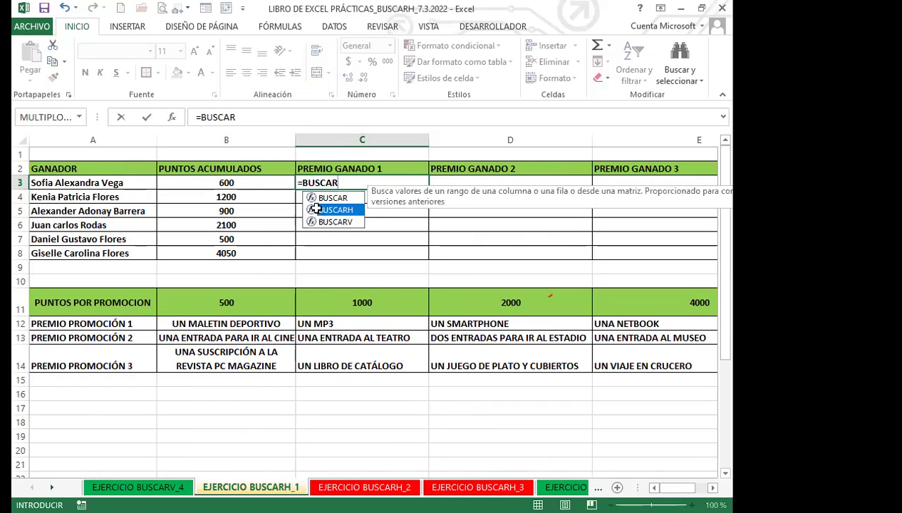
double_click(316, 210)
left_click(255, 184)
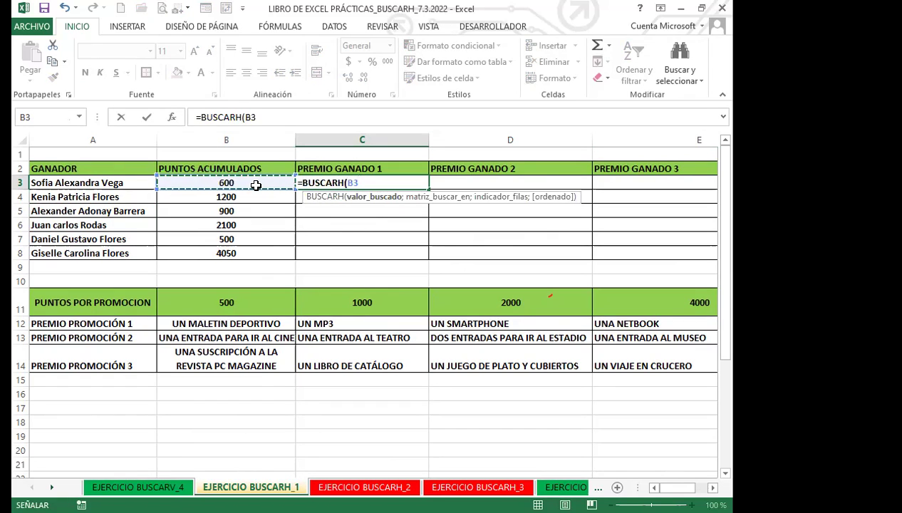
type(";")
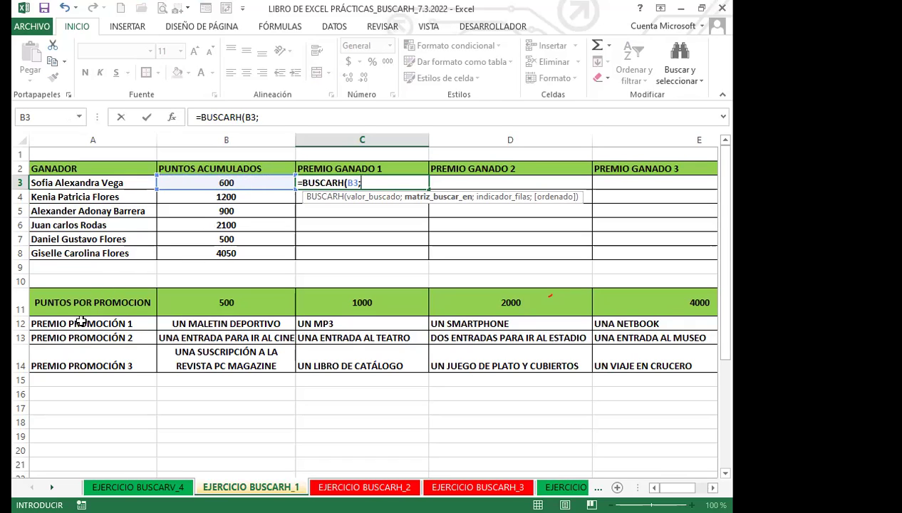
- Complete the BUSCARH formula in C3 with table range A12:E14, row index 2 and match type 1
left_click(60, 324)
left_click_drag(60, 324, 639, 360)
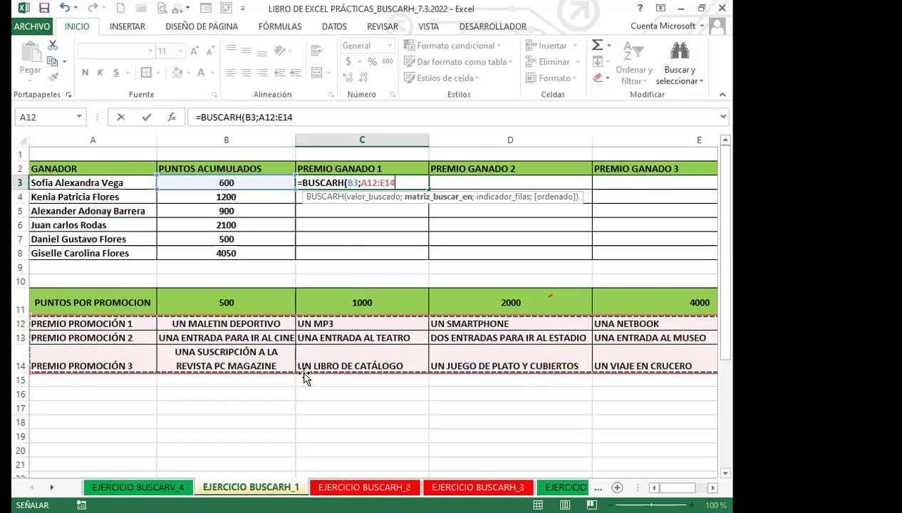
type(";")
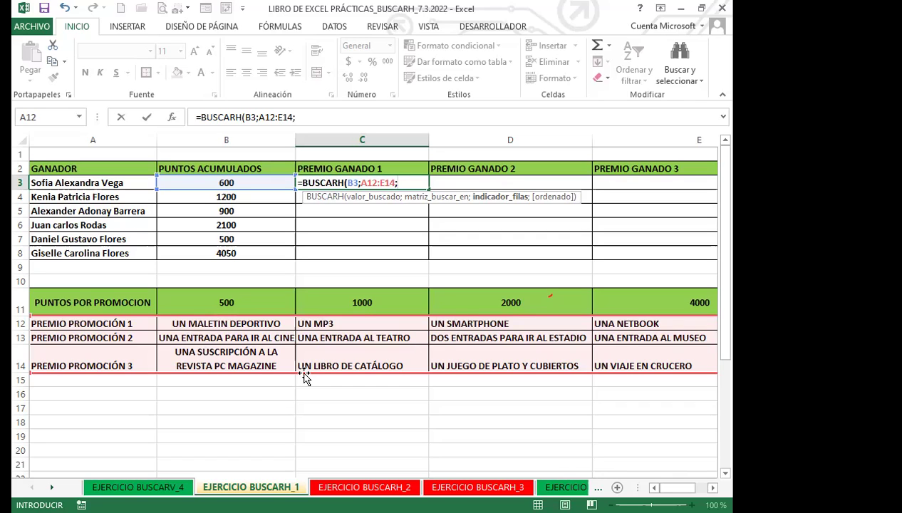
type("2;")
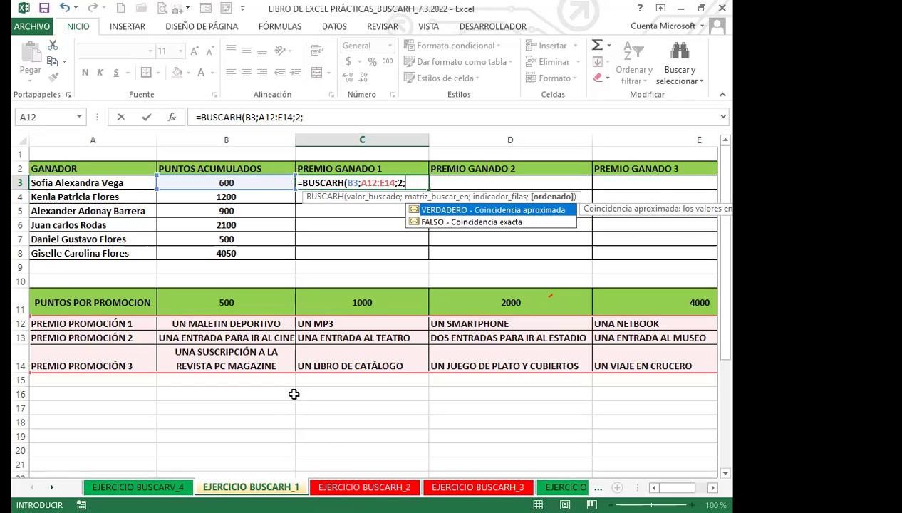
type("1")
key("Return")
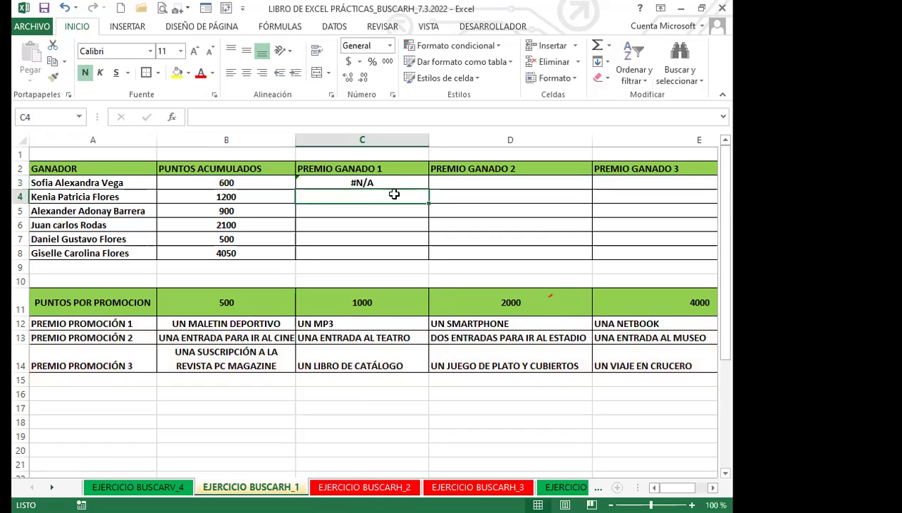
- Change the table range in C3's BUSCARH formula to A11:E14 so it includes the points header row
left_click(401, 183)
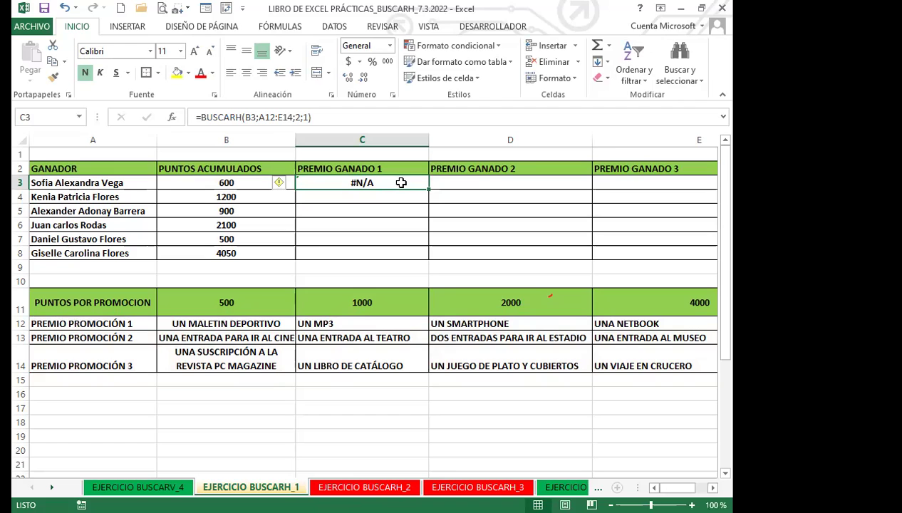
left_click(292, 117)
key("BackSpace")
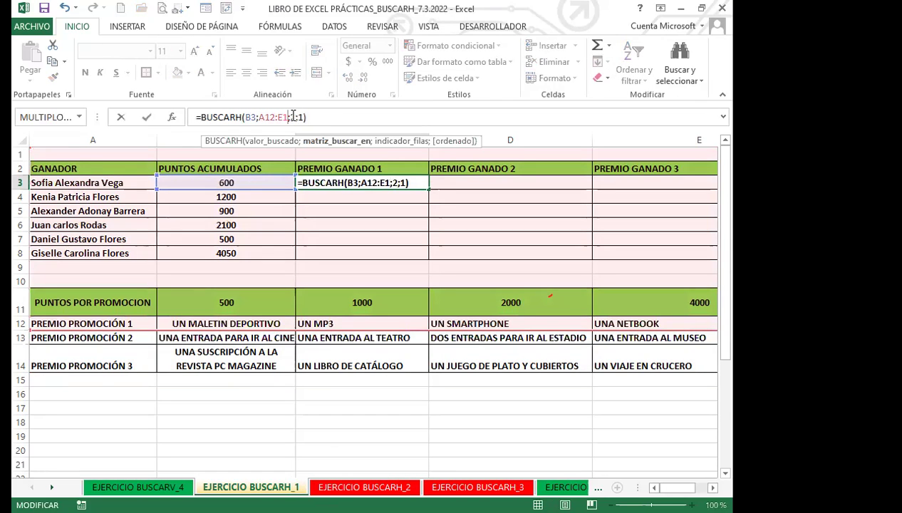
left_click(96, 302)
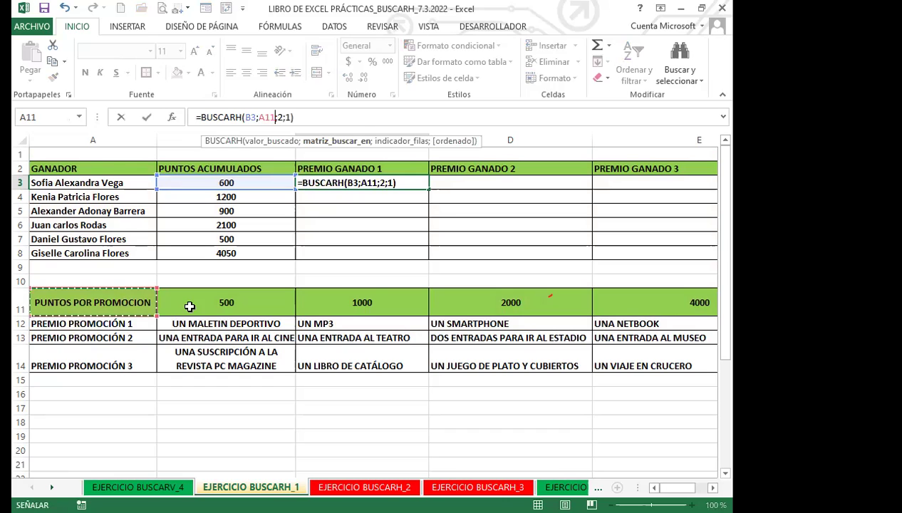
left_click(709, 362, "shift")
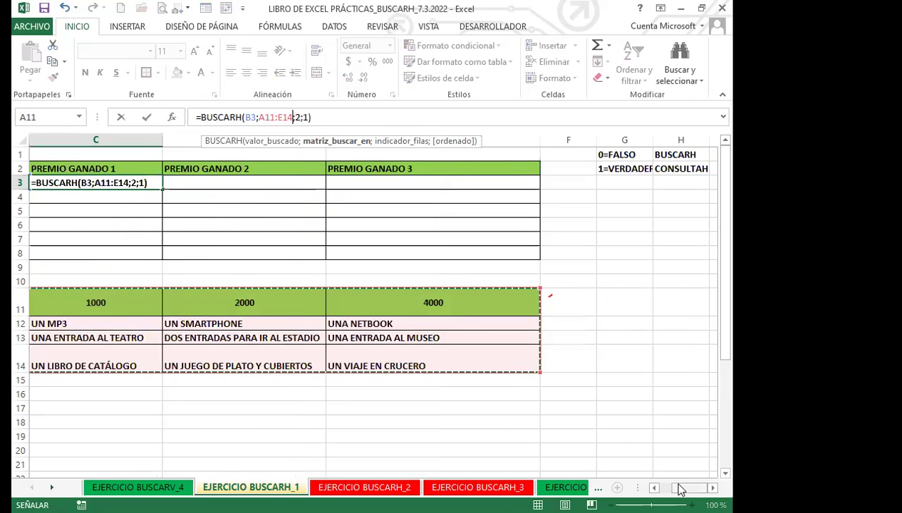
left_click_drag(681, 489, 665, 489)
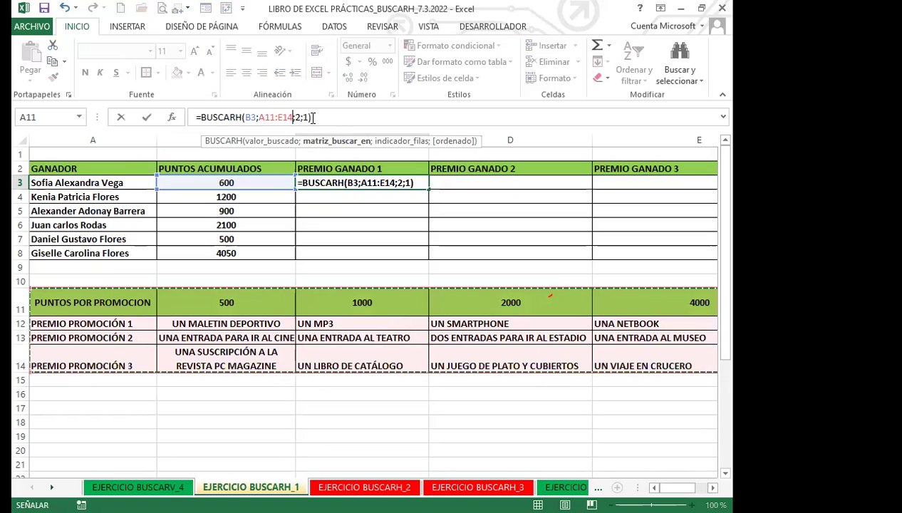
left_click(299, 182)
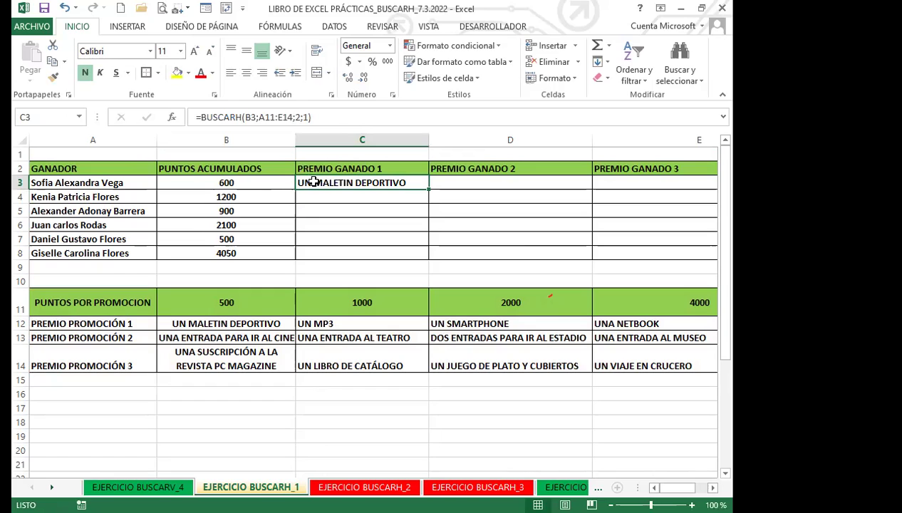
- Remove the match type argument from C3's formula, leaving =BUSCARH(B3;A11:E14;2)
left_click(310, 119)
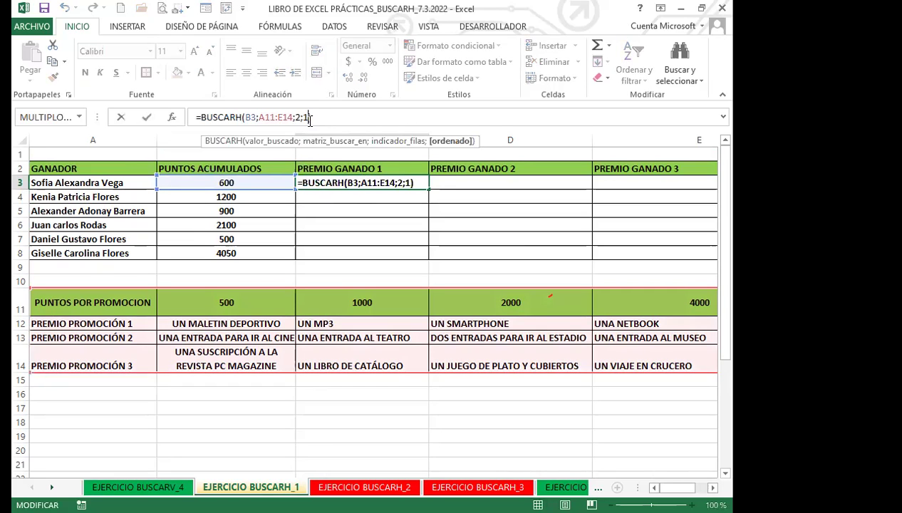
key("BackSpace")
key("BackSpace")
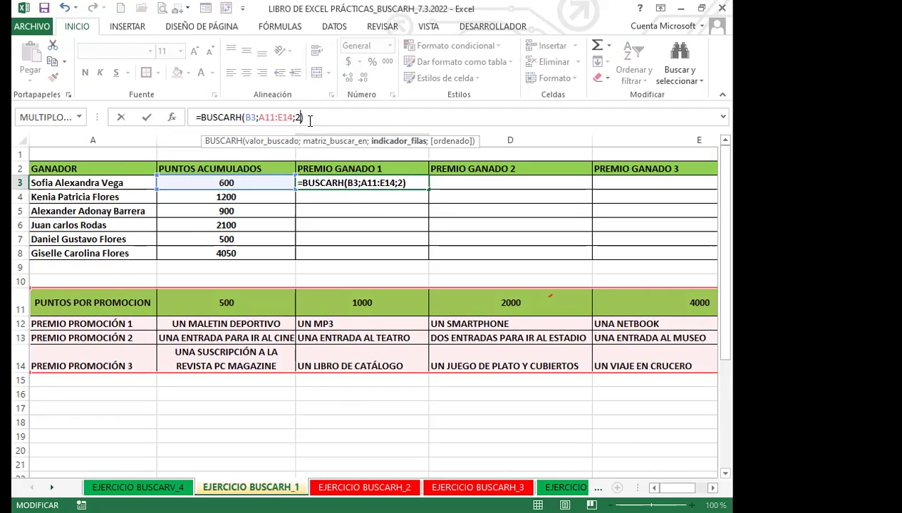
key("Return")
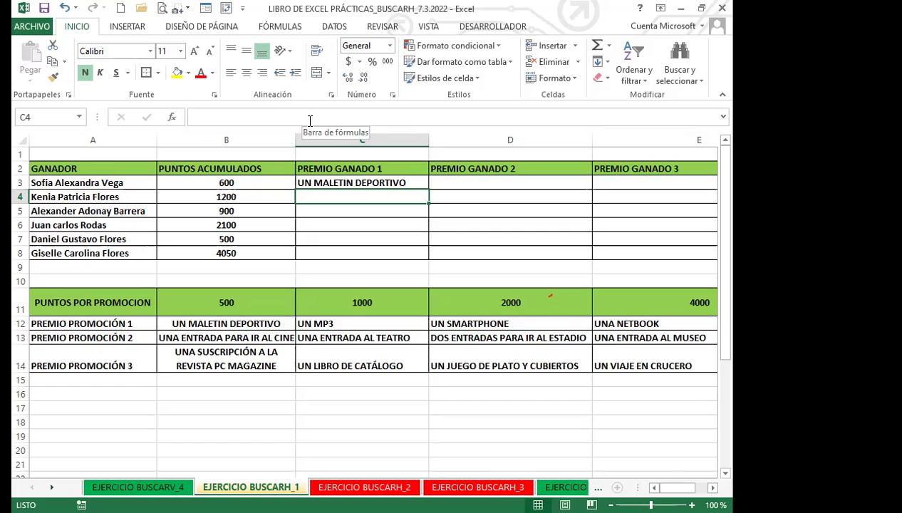
- Restore match type 1 as the last argument of C3's formula and fill the formula down to C8
double_click(391, 184)
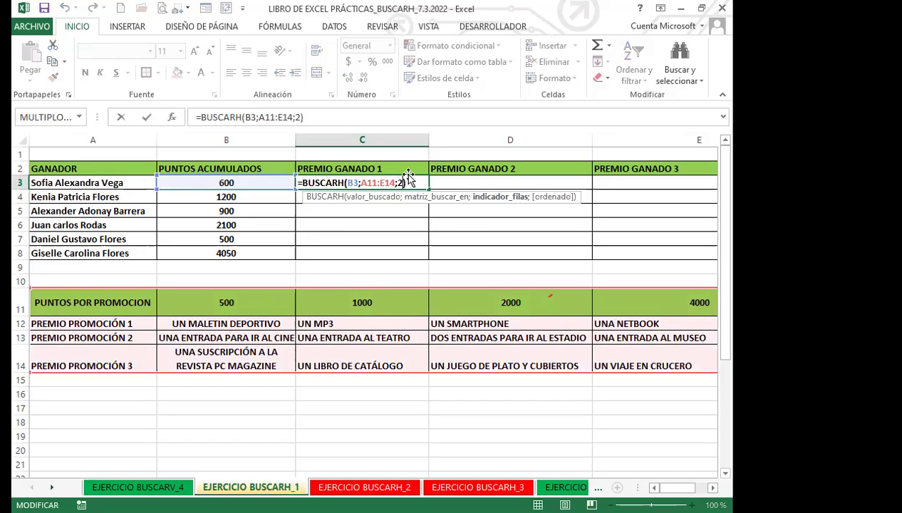
type(";")
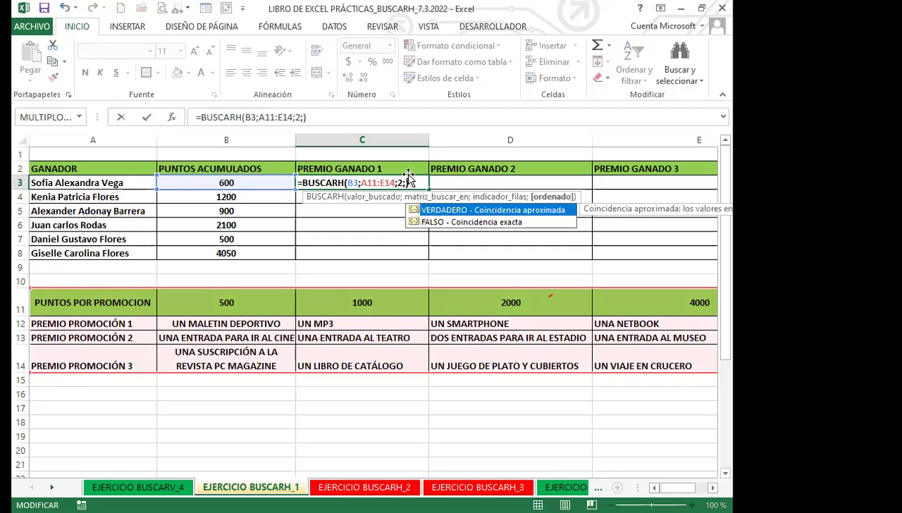
type("1")
key("Return")
left_click(404, 179)
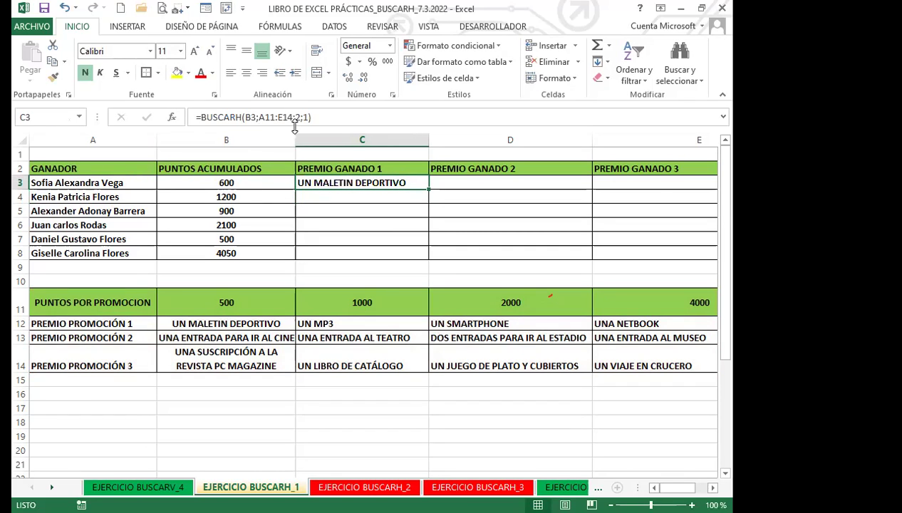
left_click_drag(427, 189, 423, 258)
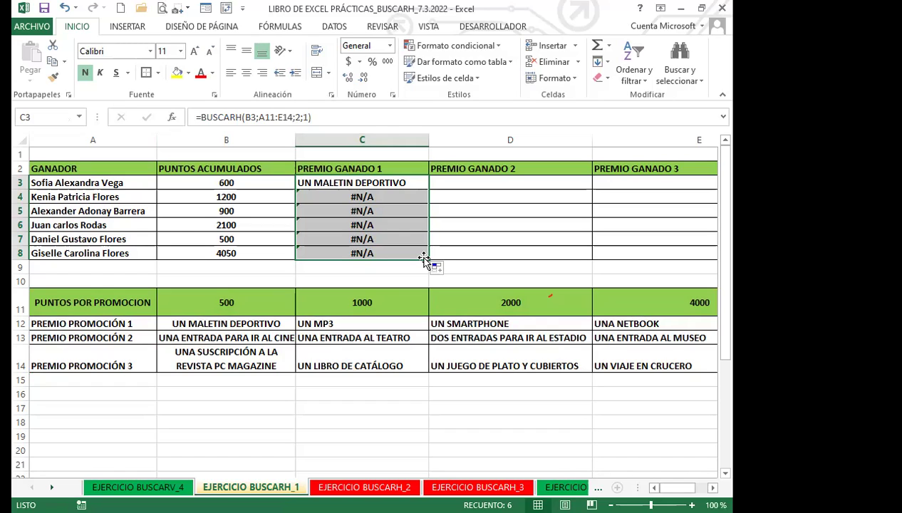
- Make the table range in C3's formula absolute as $A$11:$E$14 and refill the formula down to C8
left_click_drag(259, 117, 292, 117)
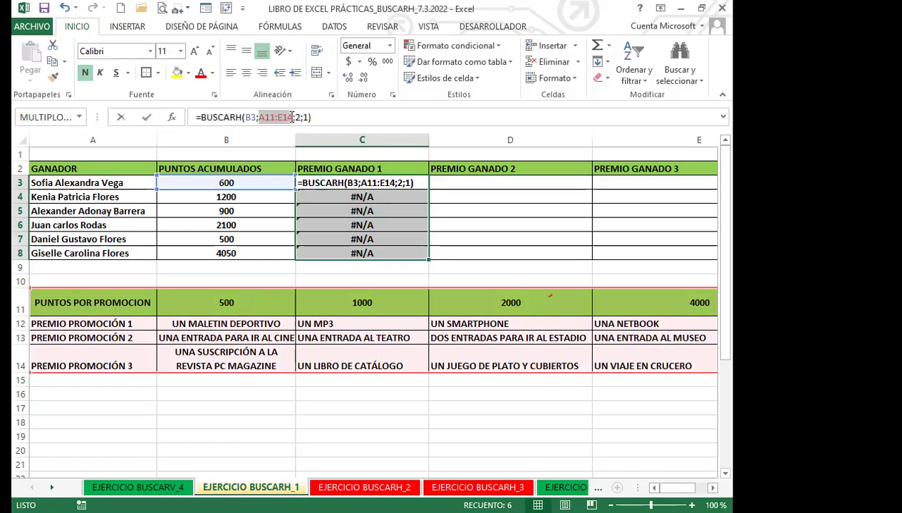
key("F4")
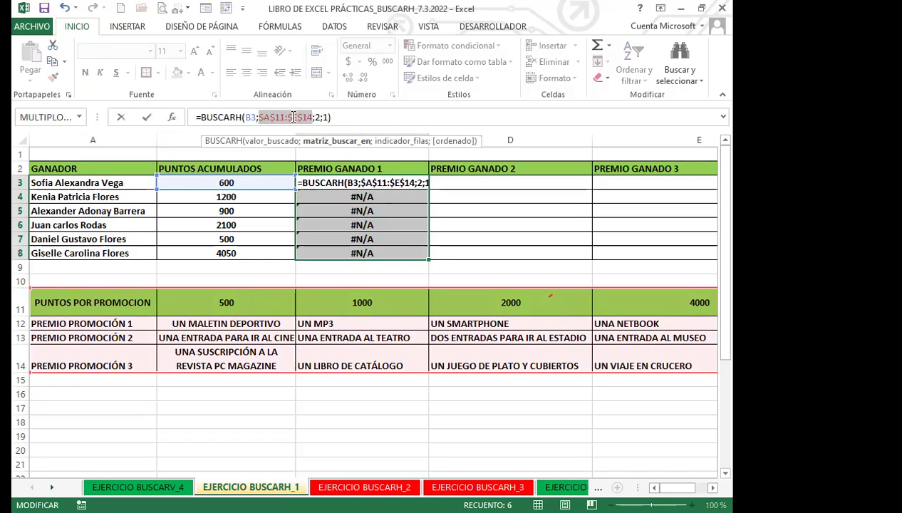
left_click(352, 181)
left_click_drag(429, 189, 426, 260)
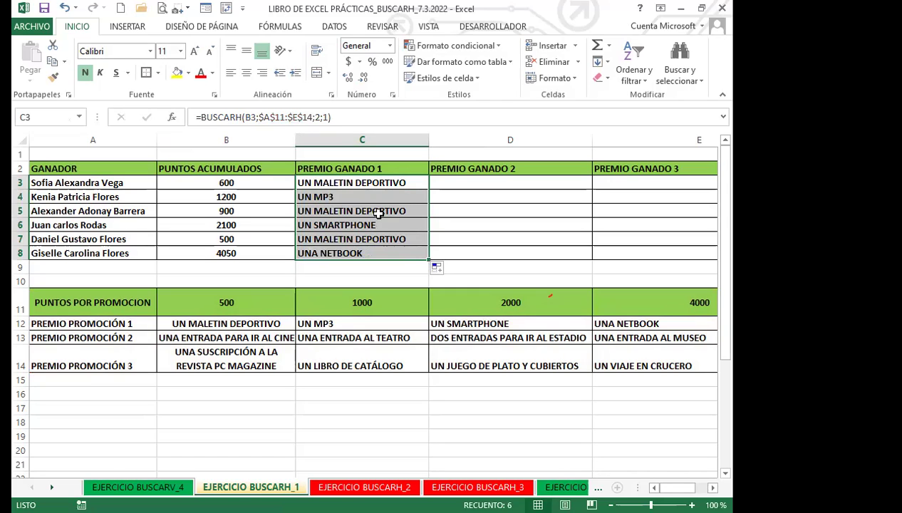
- Check the first prize returned for each winner in C4:C8 against the promotion table
left_click(356, 198)
left_click(358, 211)
left_click(348, 226)
left_click(346, 239)
left_click(338, 255)
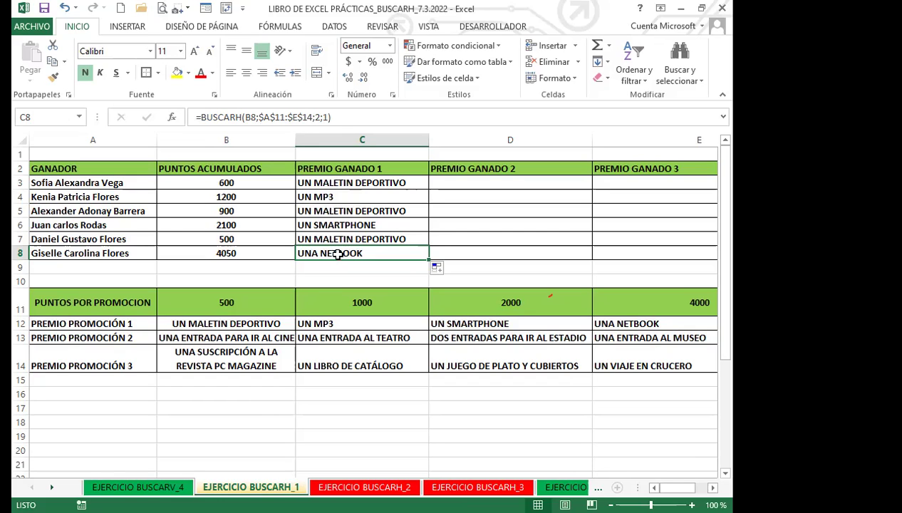
- Clear the filled PREMIO GANADO 1 results from C4:C8, keeping the formula in C3
left_click(341, 183)
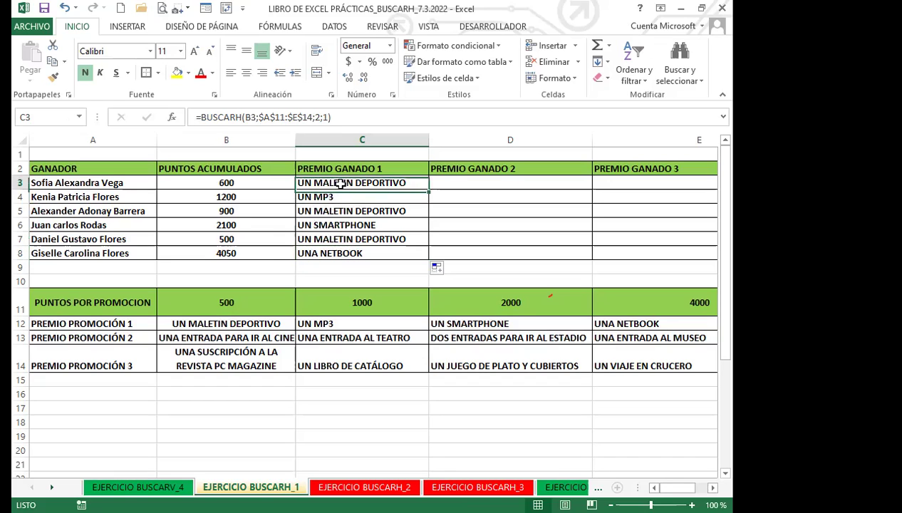
left_click_drag(351, 196, 353, 253)
key("Delete")
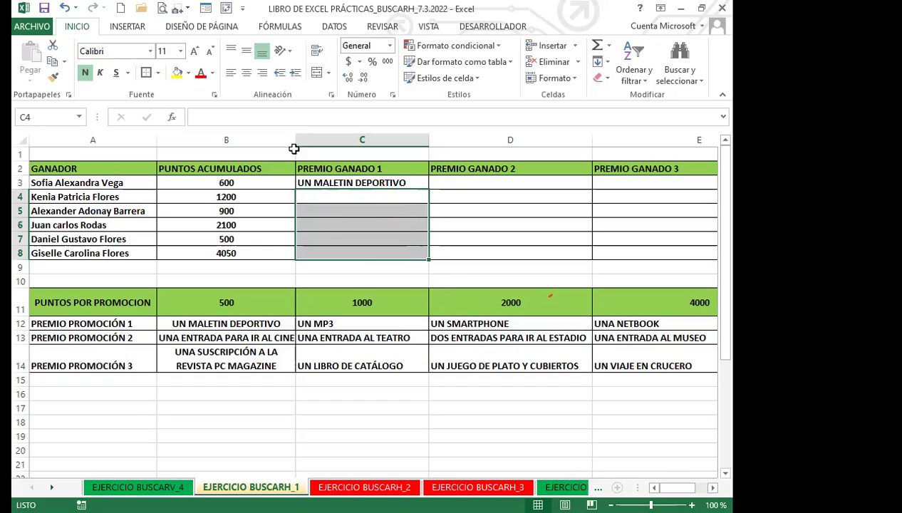
- Cycle the table range's first reference in C3's formula through mixed and relative forms and return it to $A$11
left_click(276, 117)
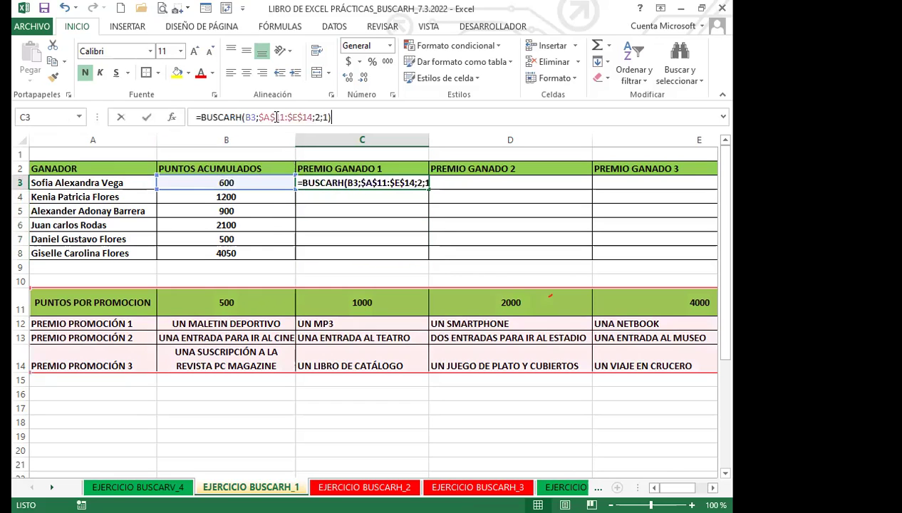
key("F4")
key("F4")
key("F4")
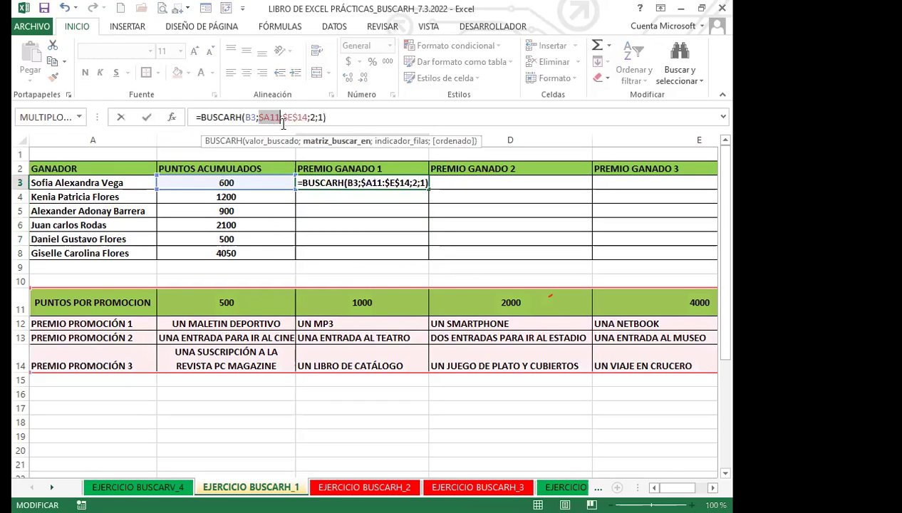
left_click(290, 117)
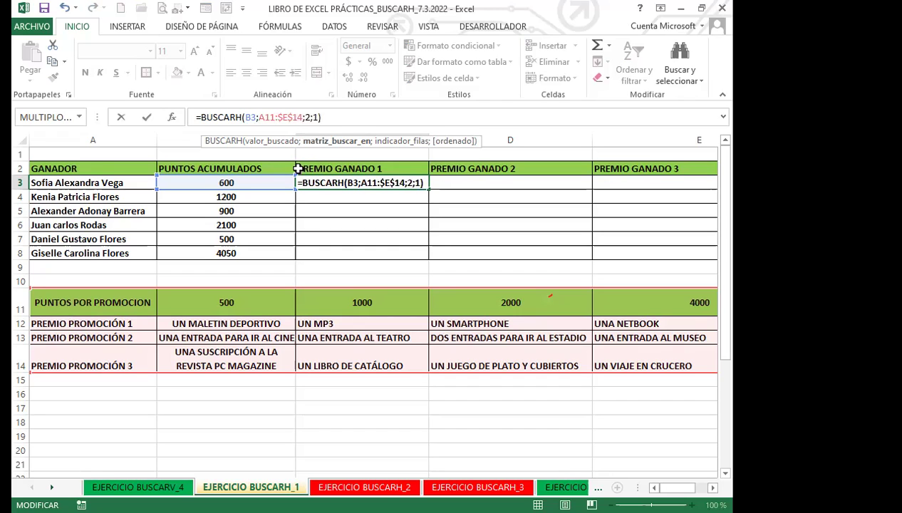
key("F4")
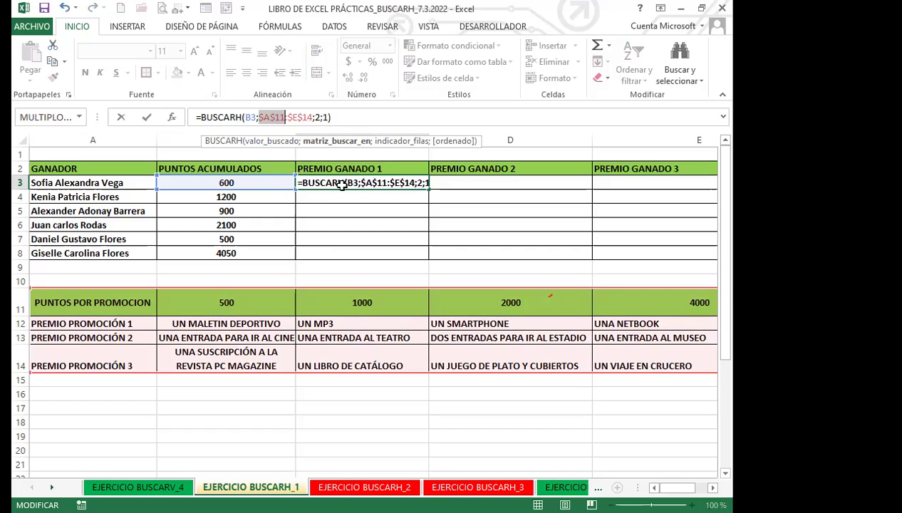
key("Return")
- Fill the PREMIO GANADO 1 formula from C3 down to C8 for all winners
left_click(400, 189)
left_click_drag(429, 190, 399, 254)
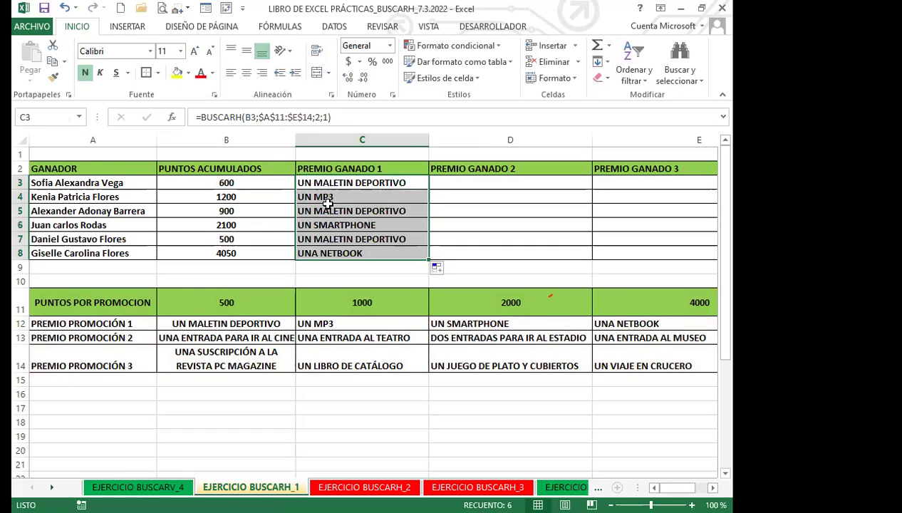
left_click(370, 182)
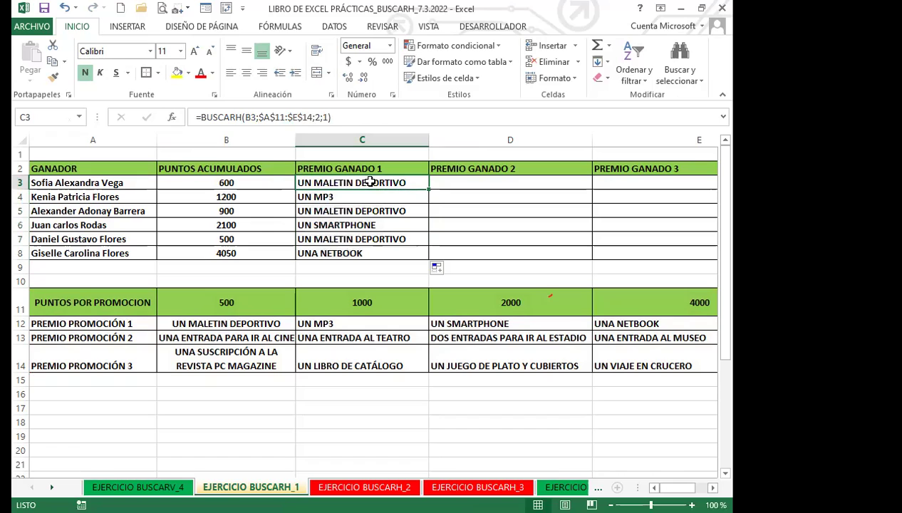
- Clear the PREMIO GANADO 1 results in C4:C8, leaving the formula in C3
left_click_drag(346, 197, 347, 254)
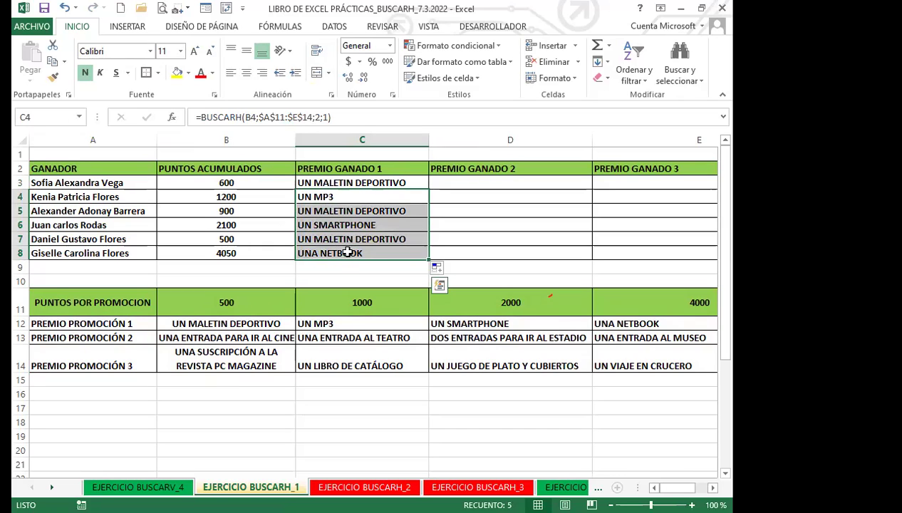
key("Delete")
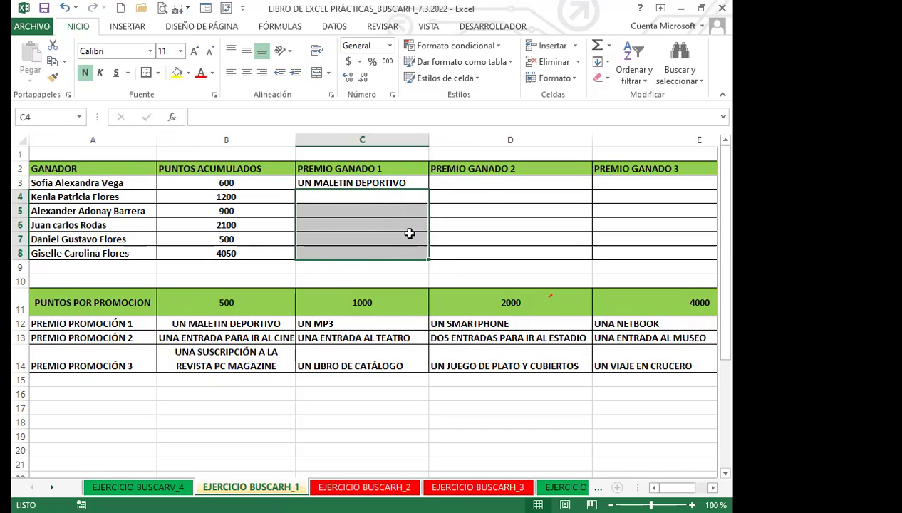
- Start a BUSCARH formula in D3 with B3 as the lookup value and A11:E14 as the table range
left_click(491, 183)
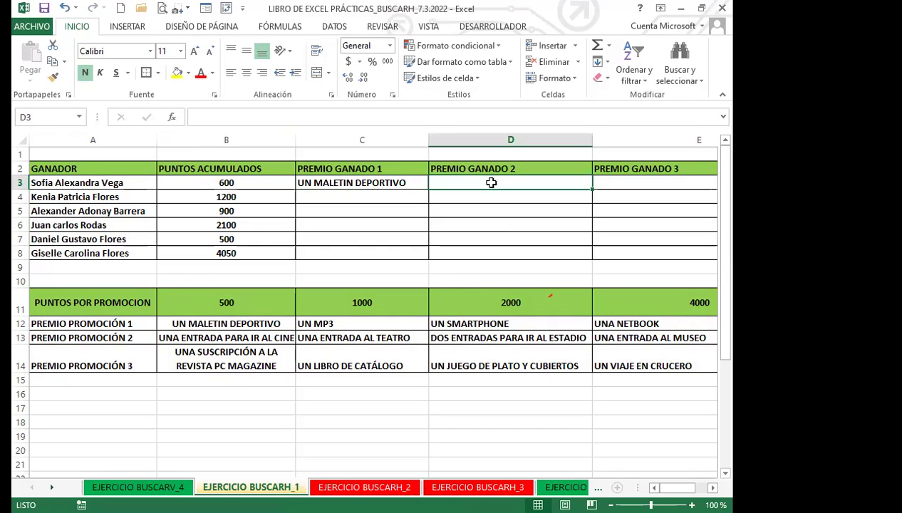
type("=")
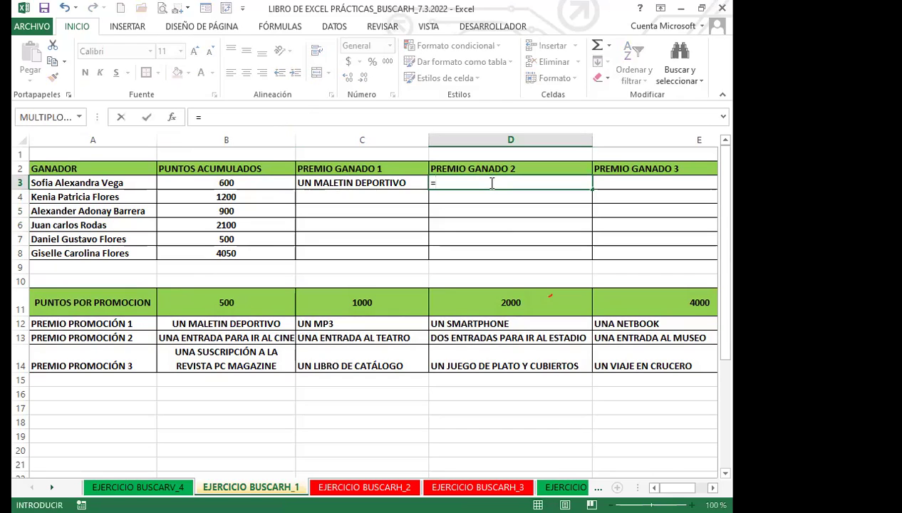
type("BUSCAR")
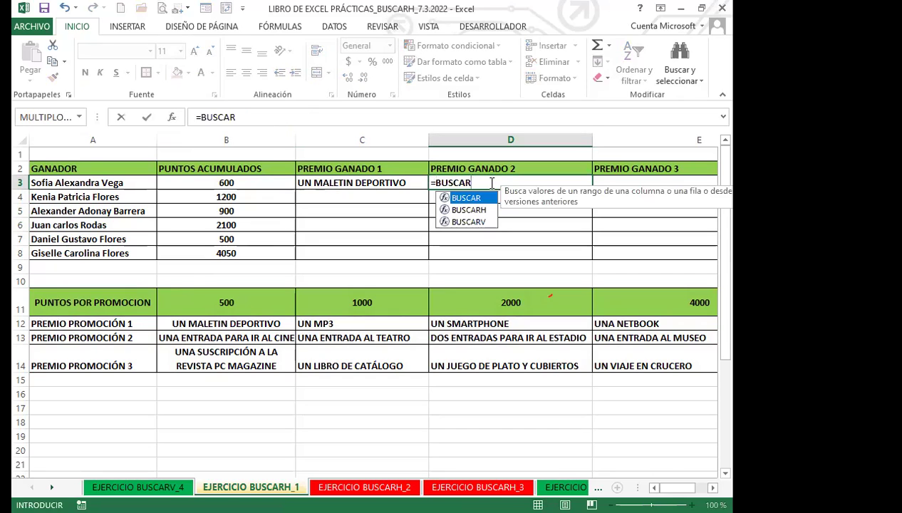
left_click(465, 212)
double_click(464, 212)
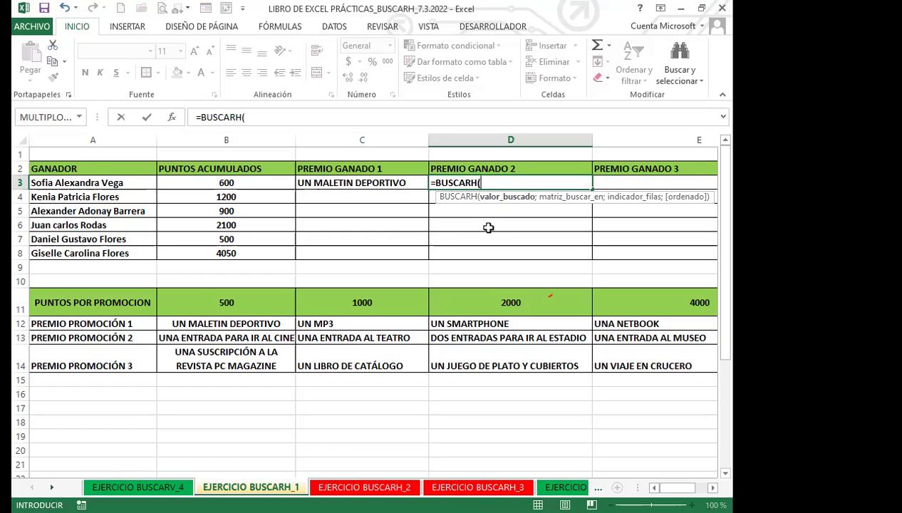
left_click(261, 183)
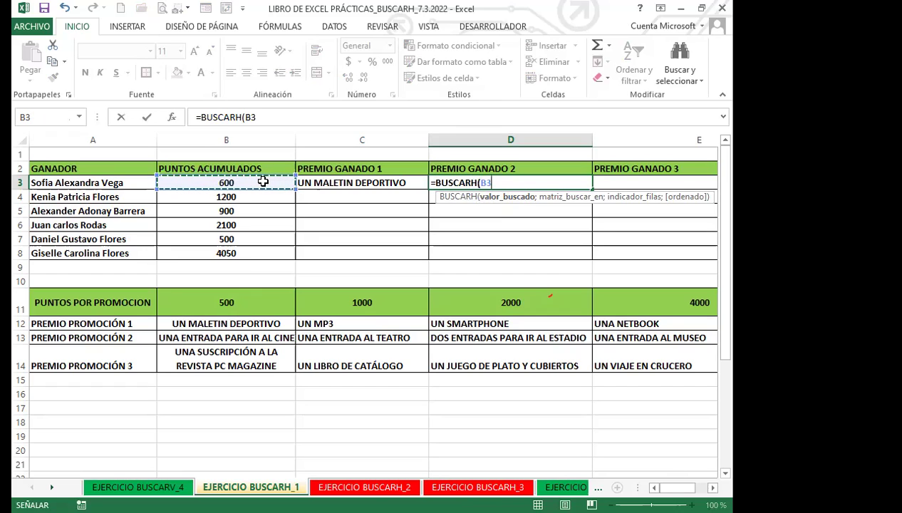
type(";")
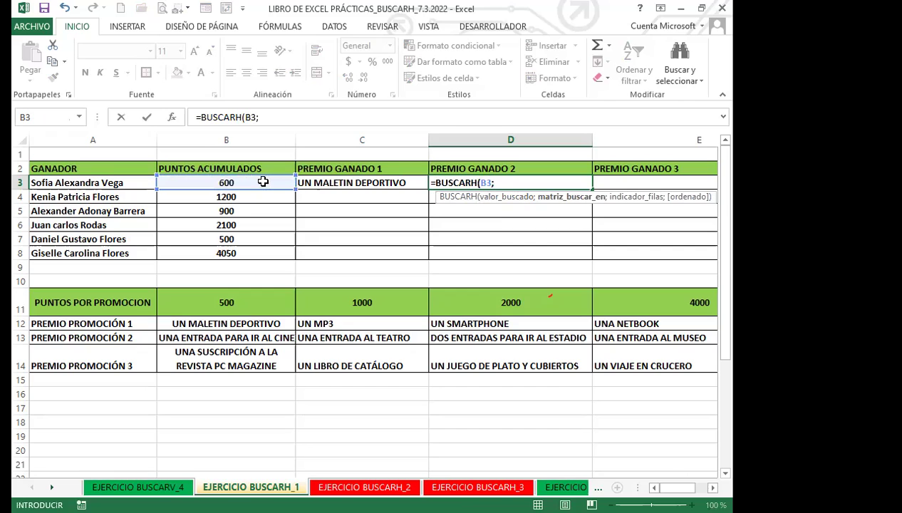
left_click(142, 308)
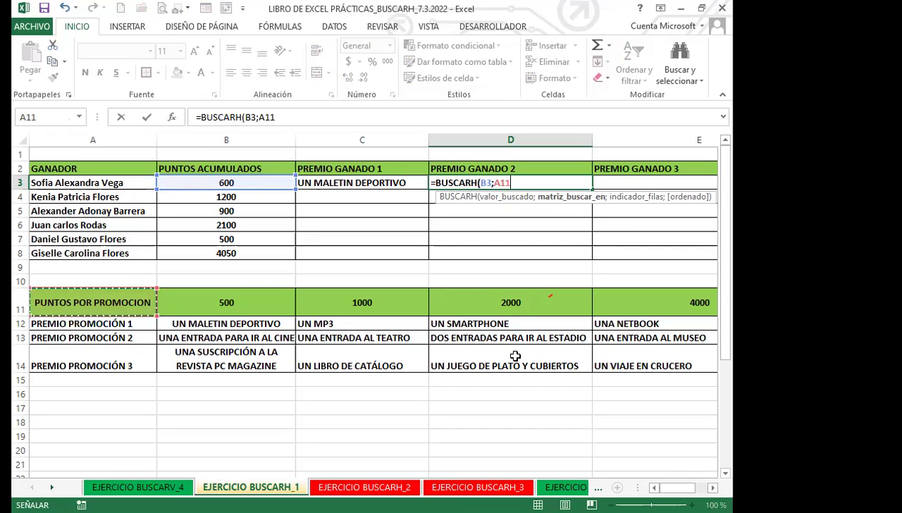
key("ctrl+shift+Right")
key("ctrl+shift+Down")
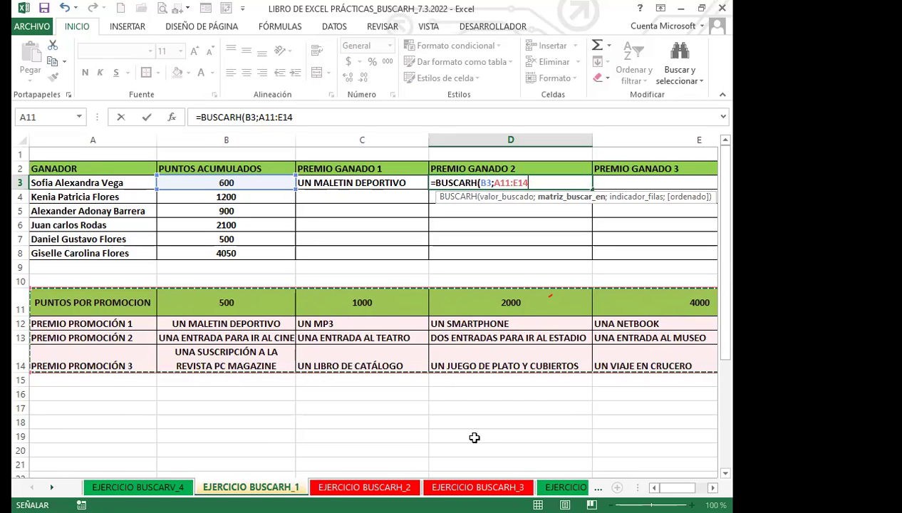
- Lock only the rows of the table range as A$11:E$14 and complete D3's formula with row index 3 and match type 1
key("F4")
key("F4")
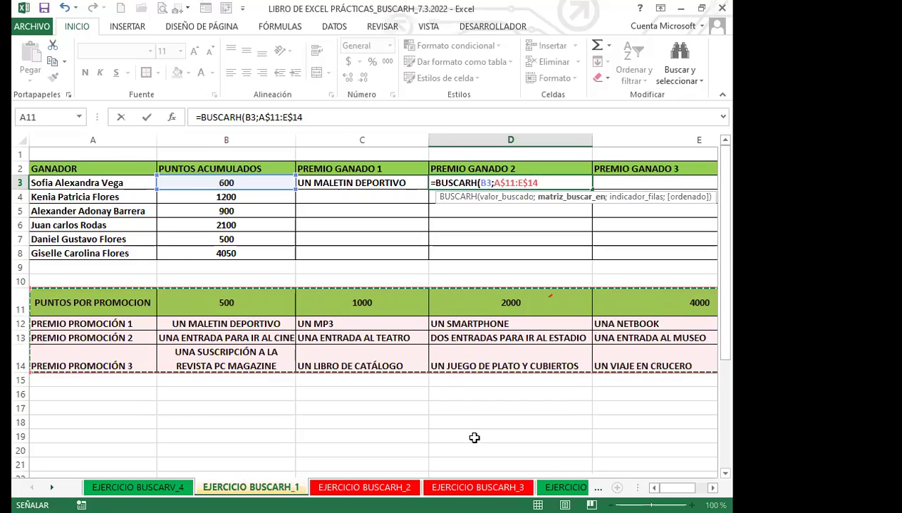
type(";")
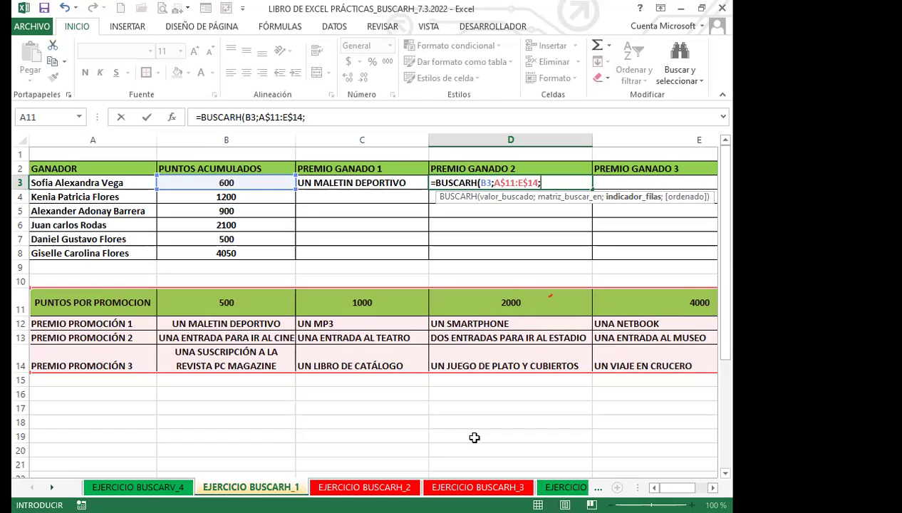
type("3;1")
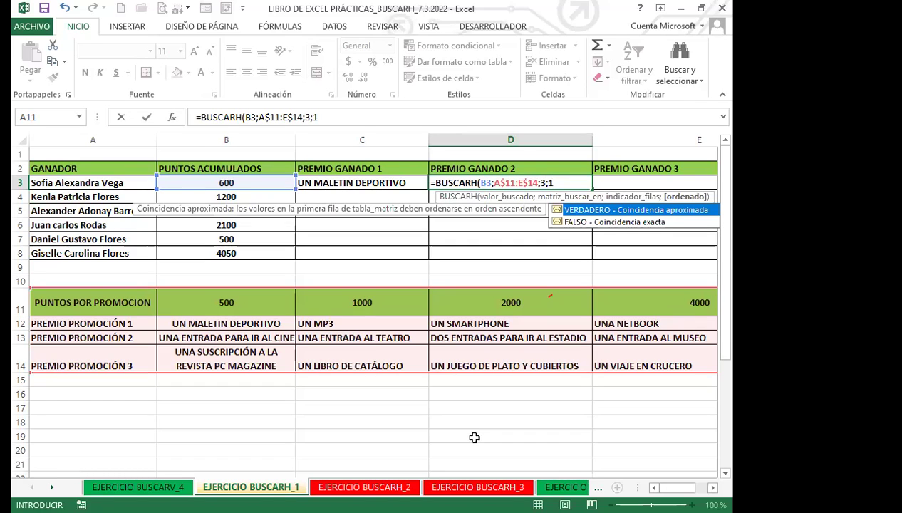
type(")")
key("Return")
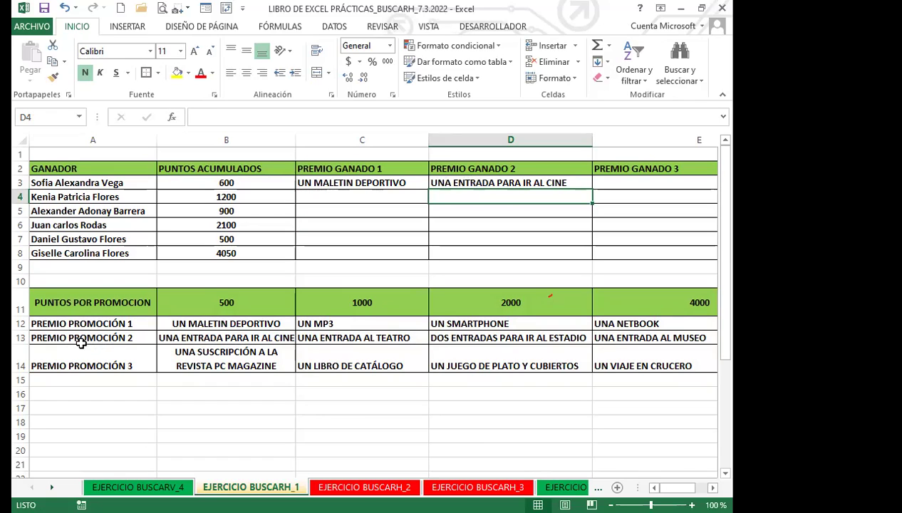
- Compare D3's prize with the promotion table and fill the PREMIO GANADO 2 formula down to D8
left_click(194, 338)
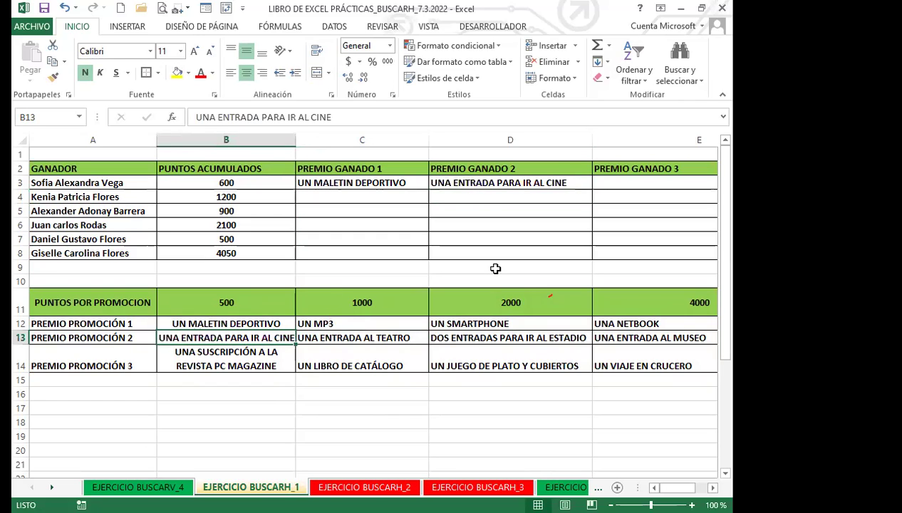
left_click(533, 184)
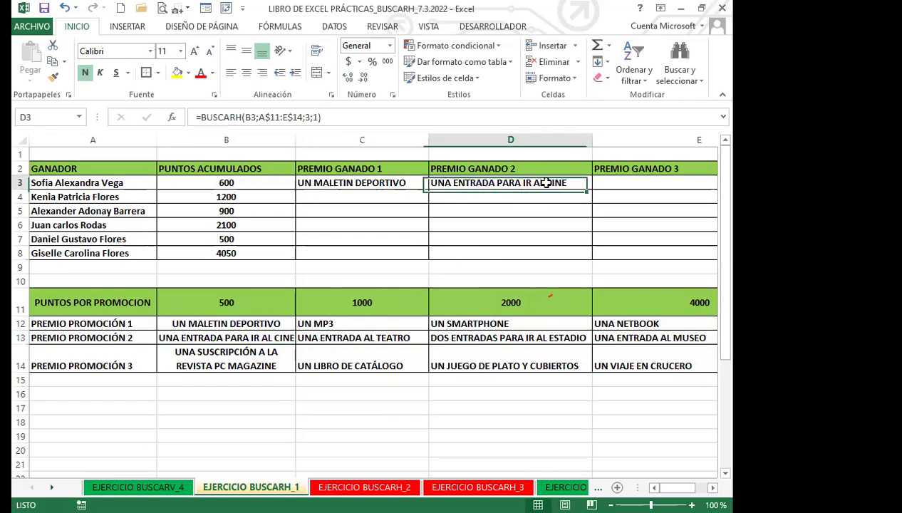
left_click_drag(593, 189, 586, 260)
- Check the second prize returned for each winner in D3:D8 against the PREMIO PROMOCIÓN 2 row of the promotion table
left_click(449, 250)
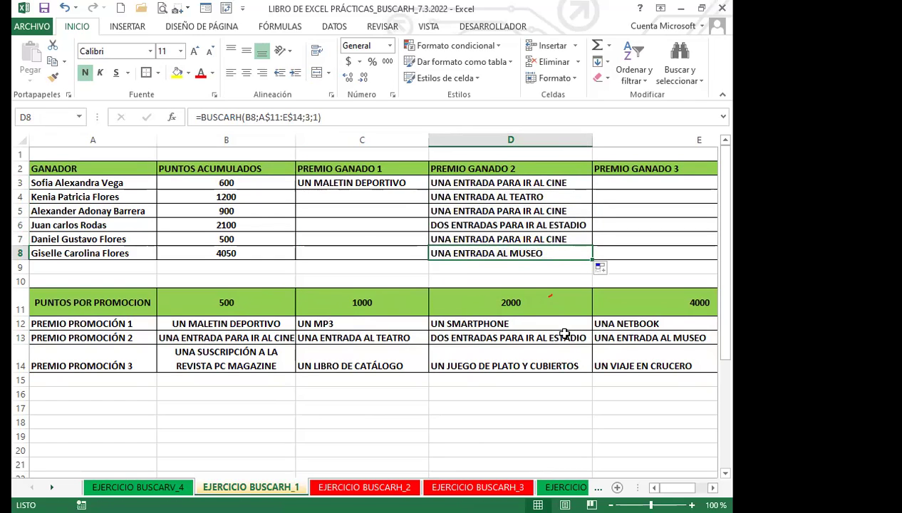
left_click(611, 340)
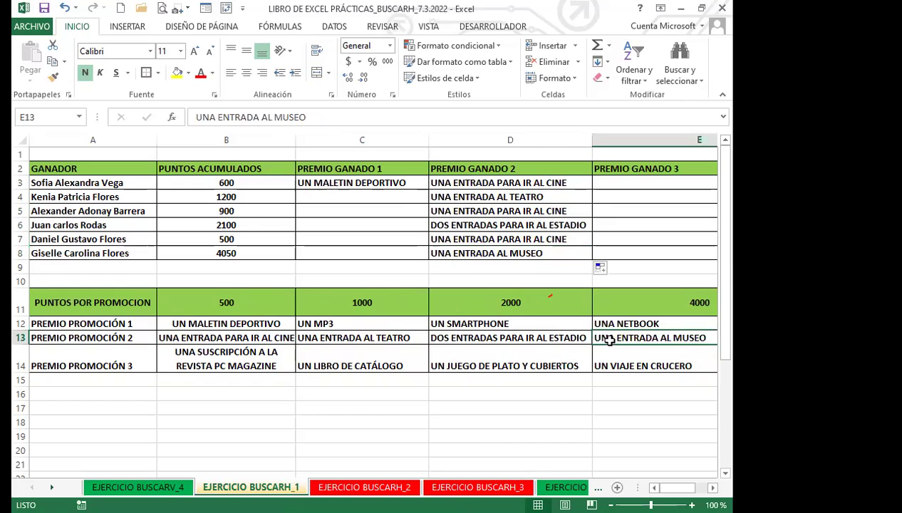
left_click(244, 241)
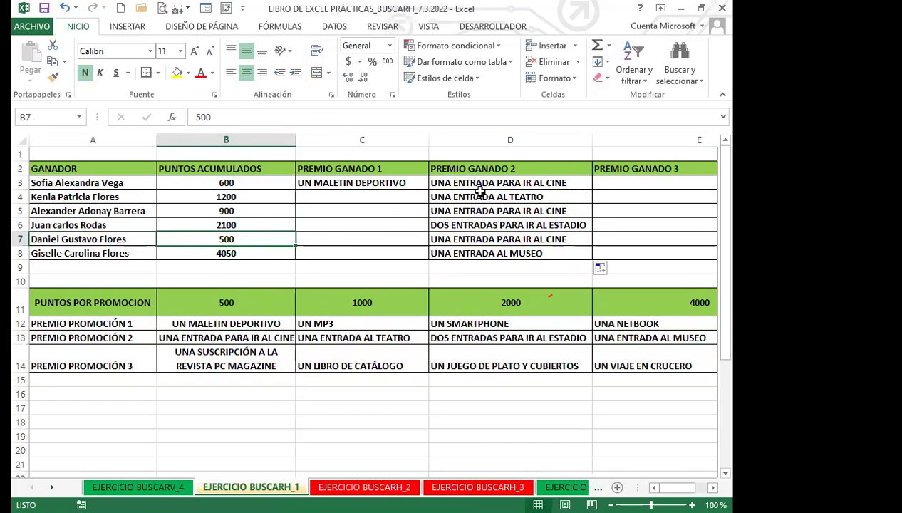
left_click(464, 239)
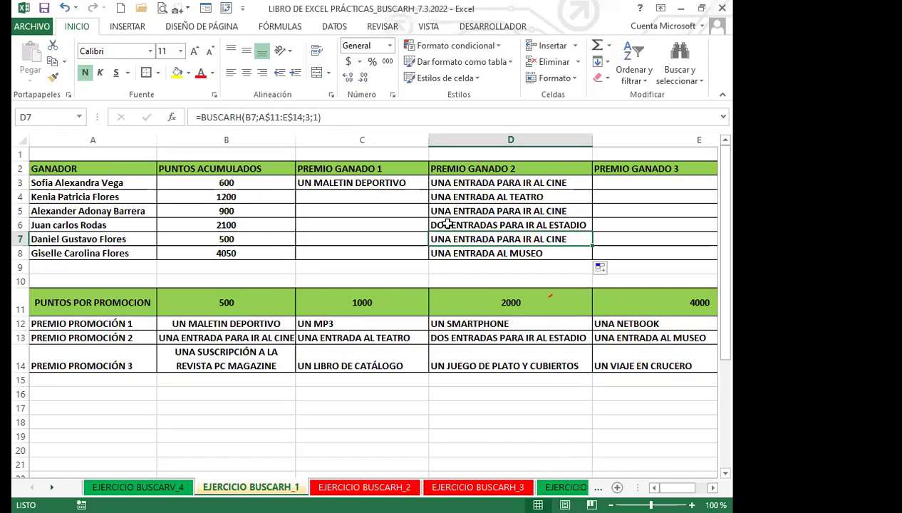
left_click(453, 225)
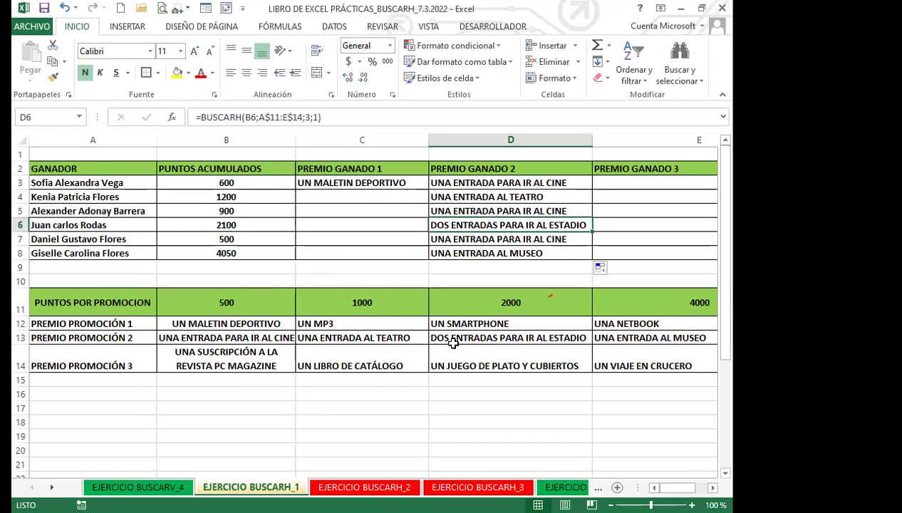
left_click(489, 211)
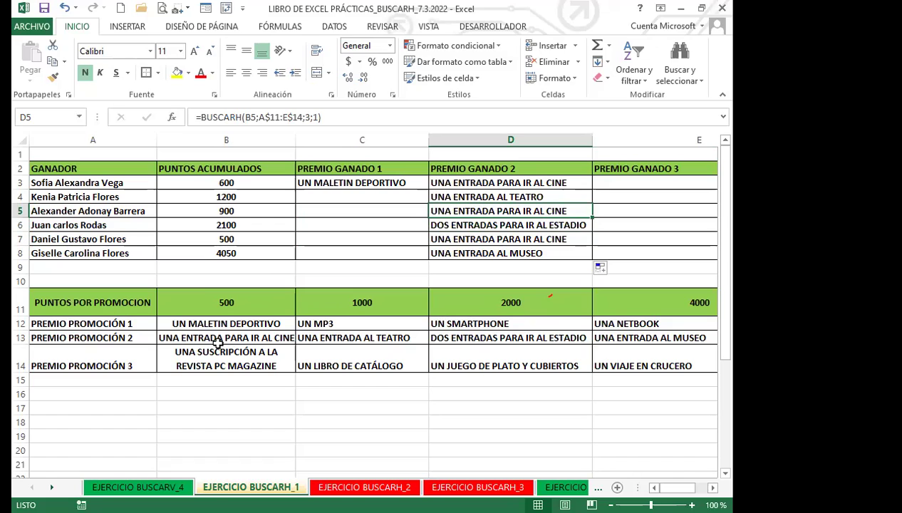
left_click(491, 183)
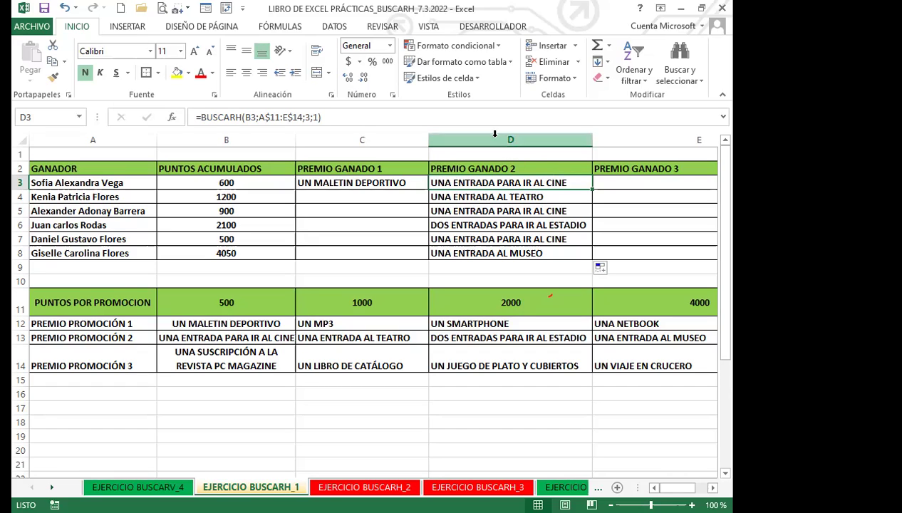
- Name the promotion table range A11:E14 PREMIOS
left_click(628, 179)
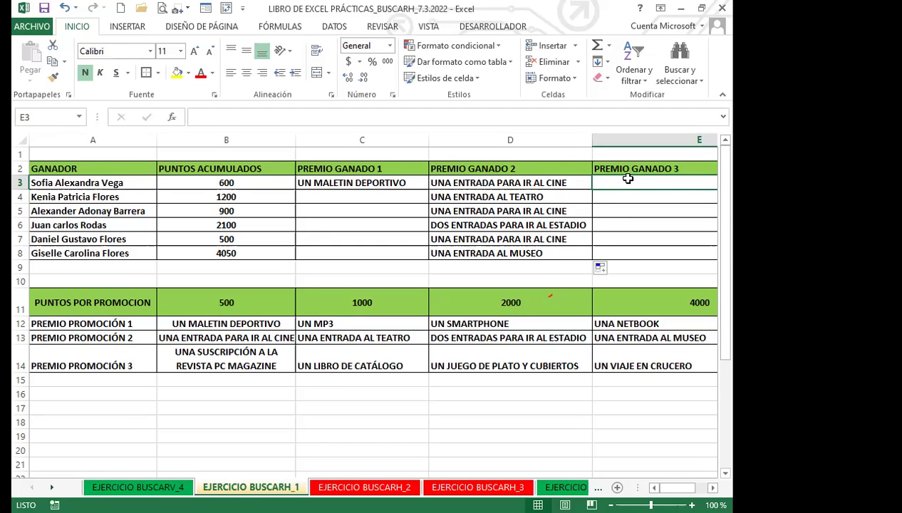
left_click_drag(149, 303, 681, 364)
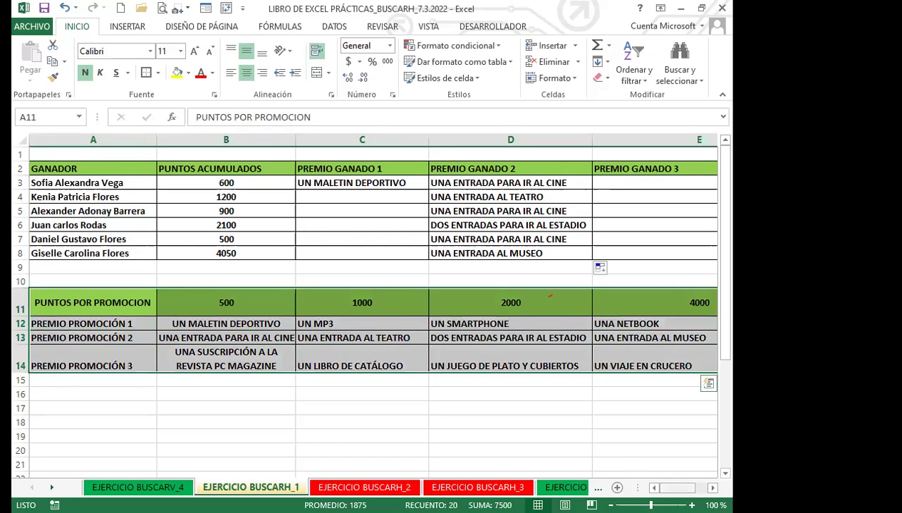
left_click(55, 117)
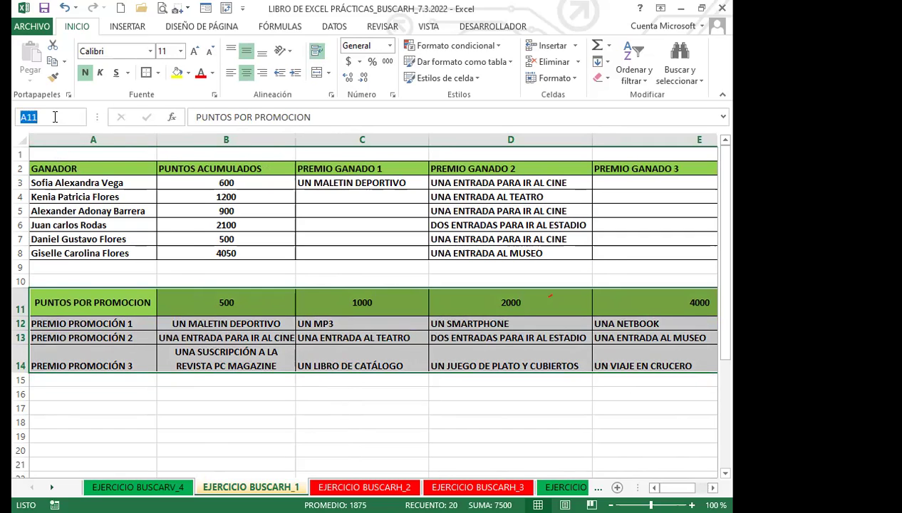
type("PUNTO")
key("BackSpace")
key("BackSpace")
key("BackSpace")
key("BackSpace")
type("REMIOS")
key("Return")
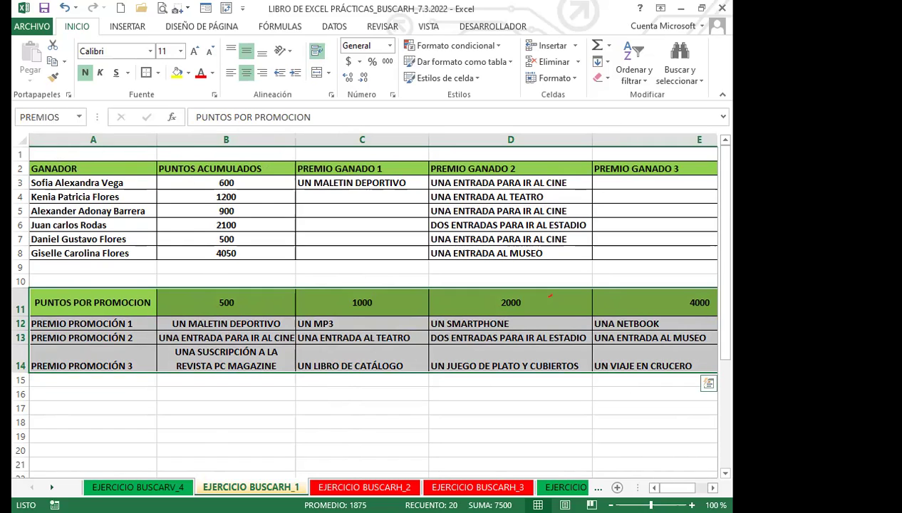
- Start a BUSCARH formula in E3 under PREMIO GANADO 3, using B3 as the lookup value
scroll(706, 483, "right", 1)
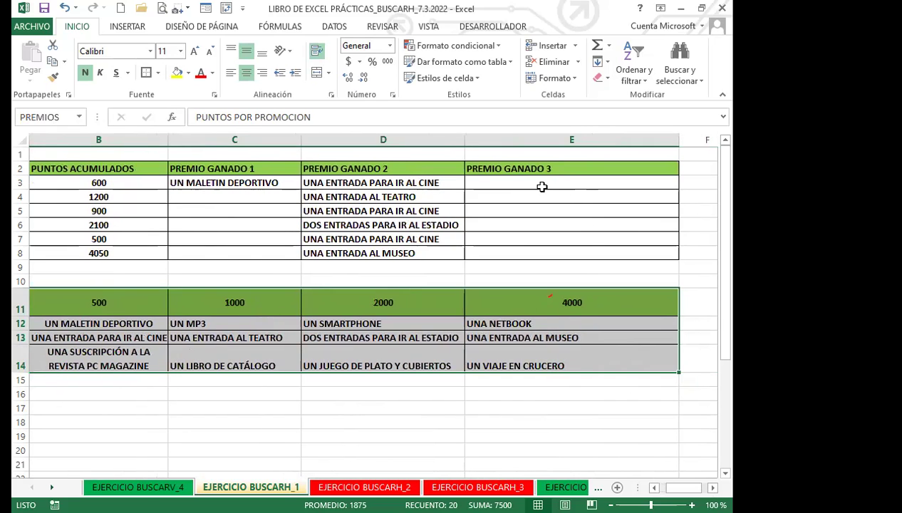
left_click(543, 185)
type("=")
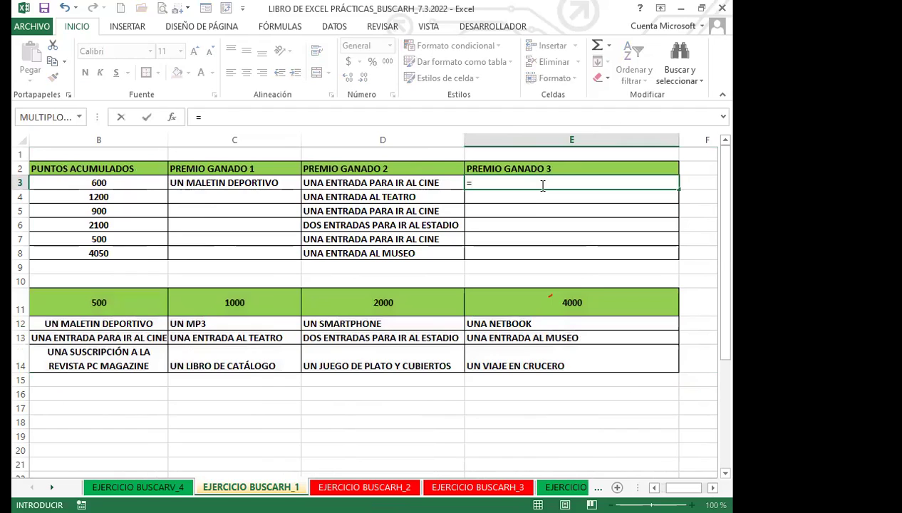
type("BUS")
left_click(504, 209)
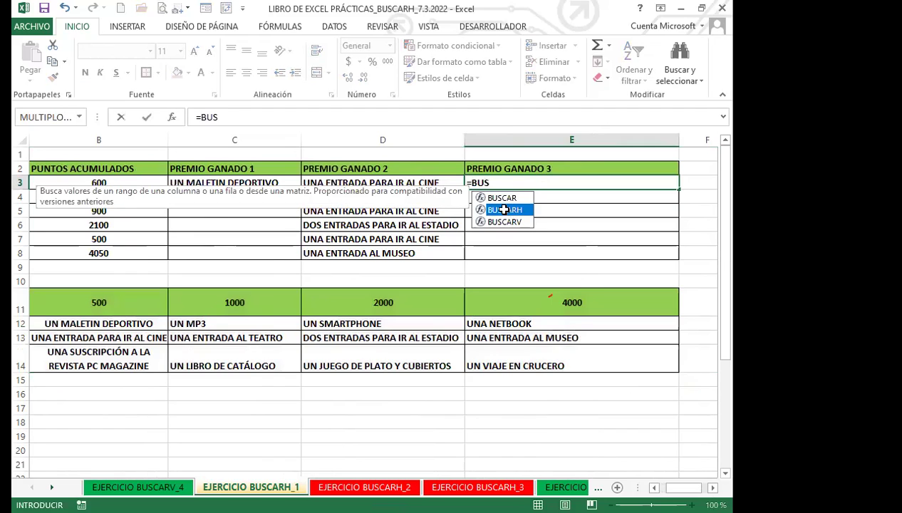
double_click(504, 210)
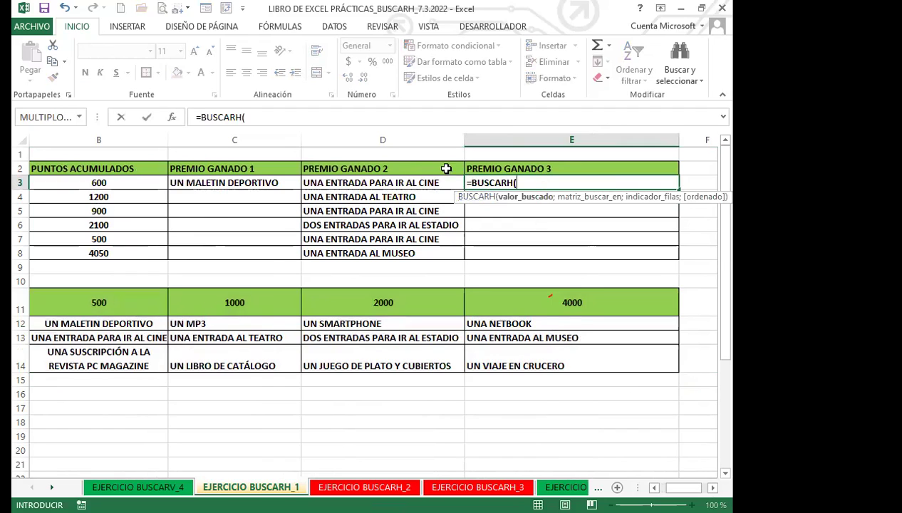
left_click(136, 182)
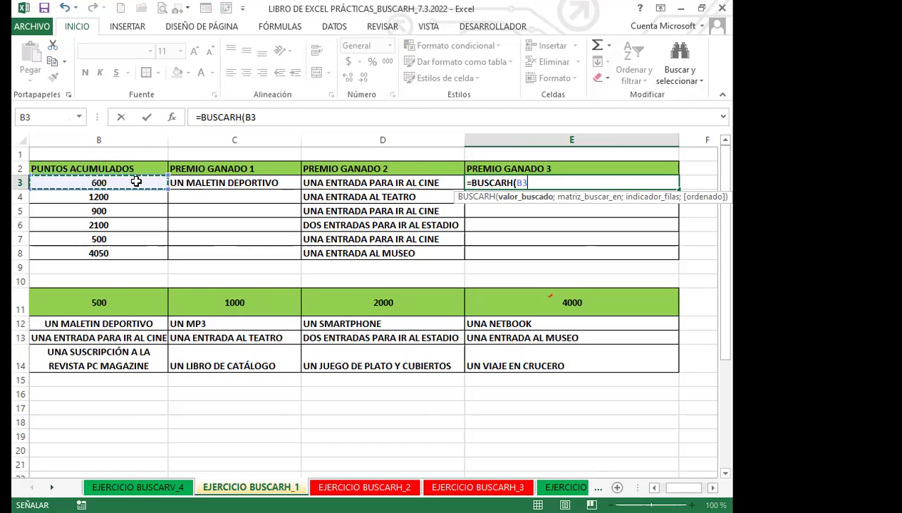
type(";")
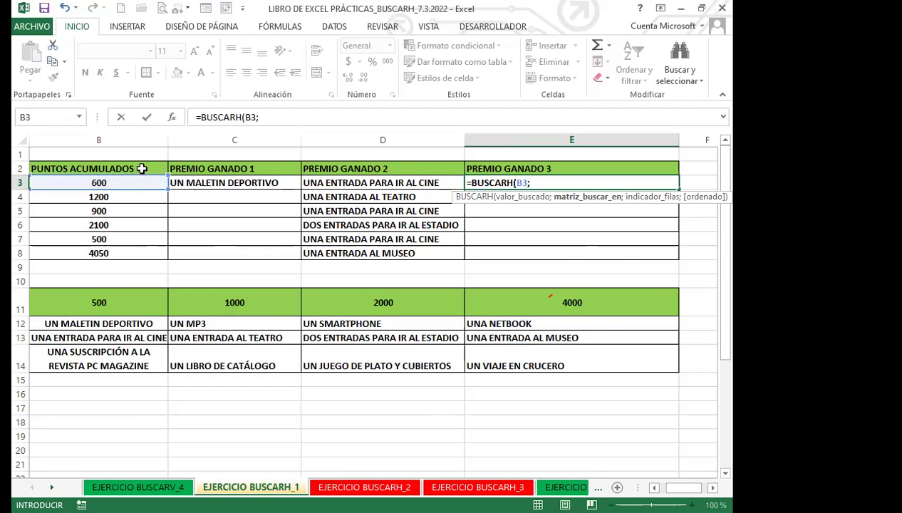
- Complete E3's formula with the named range PREMIOS as the table, row index 4 and match type 1
type("PR")
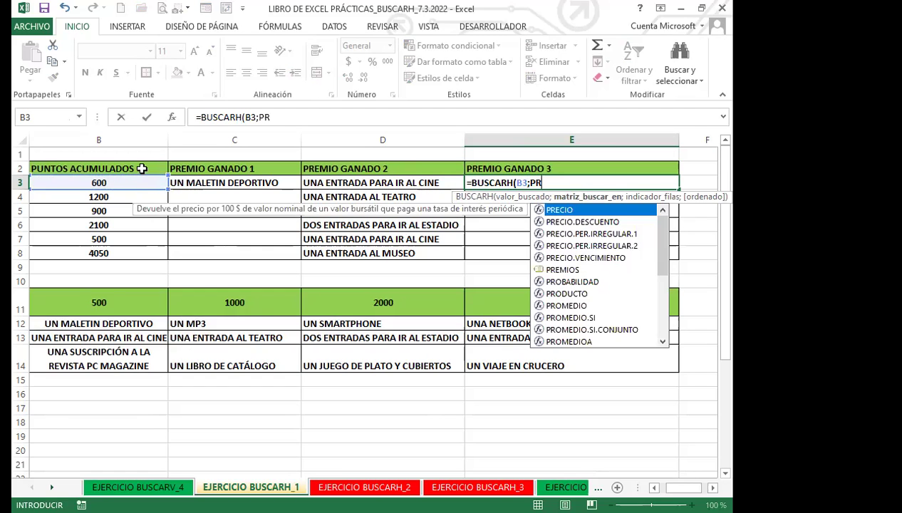
left_click(556, 269)
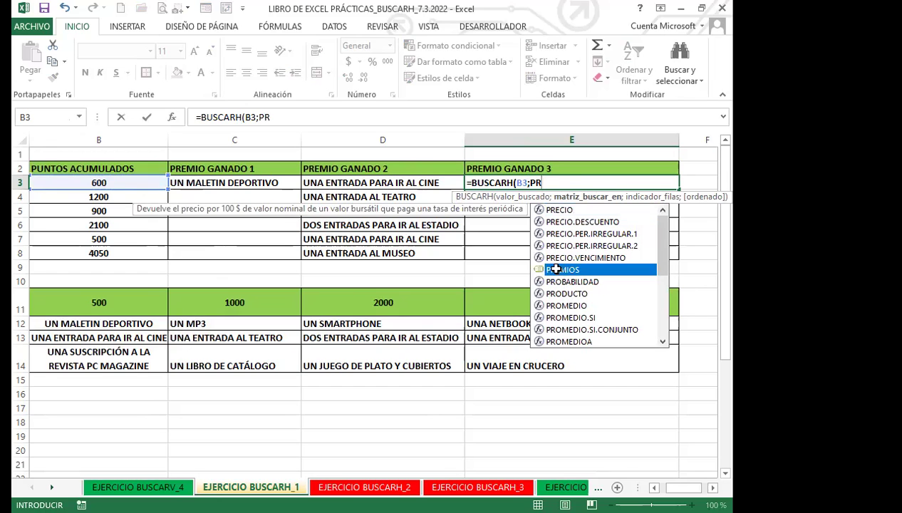
double_click(556, 269)
type(";")
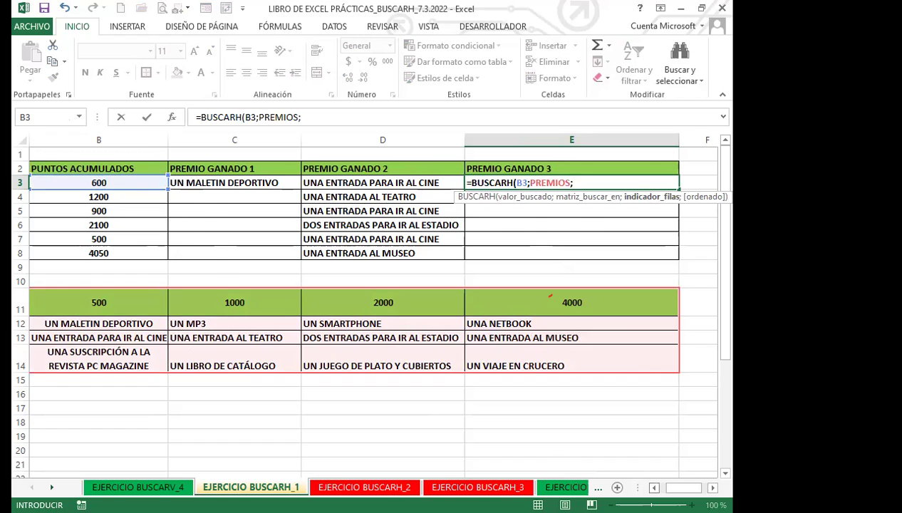
left_click(654, 488)
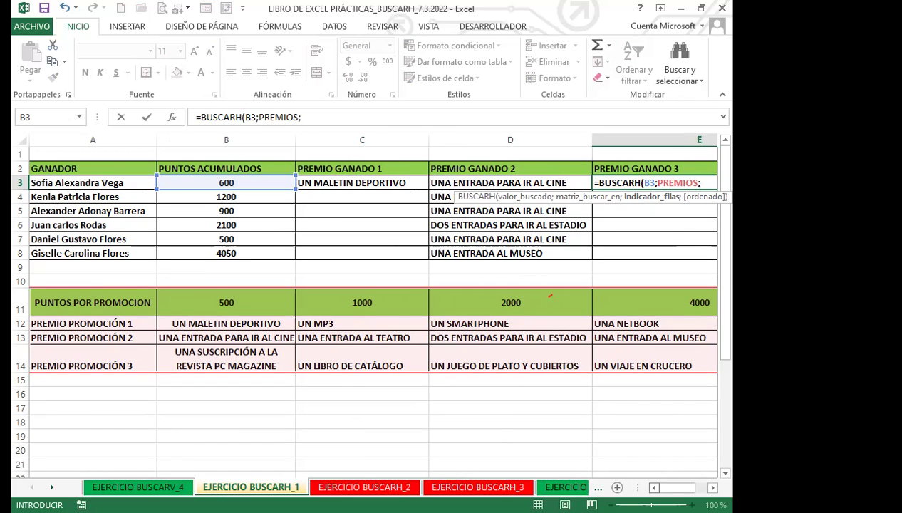
type("4;1")
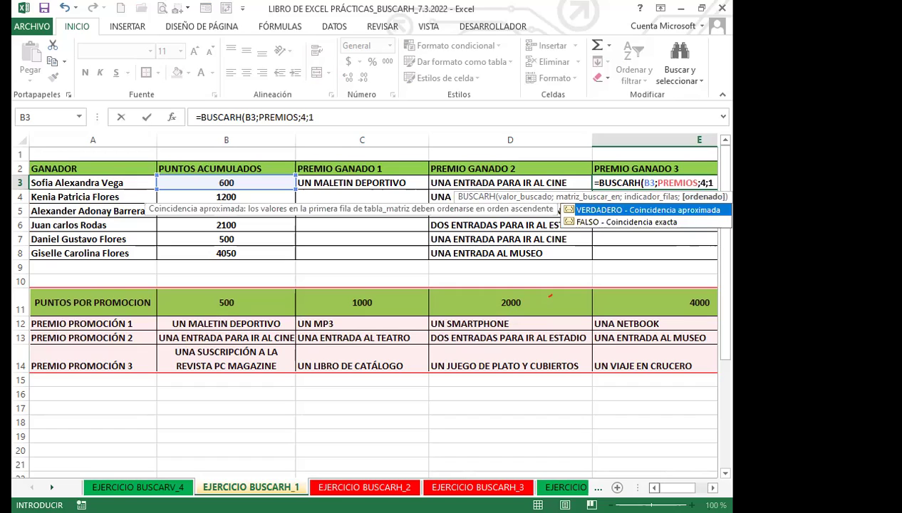
type(")")
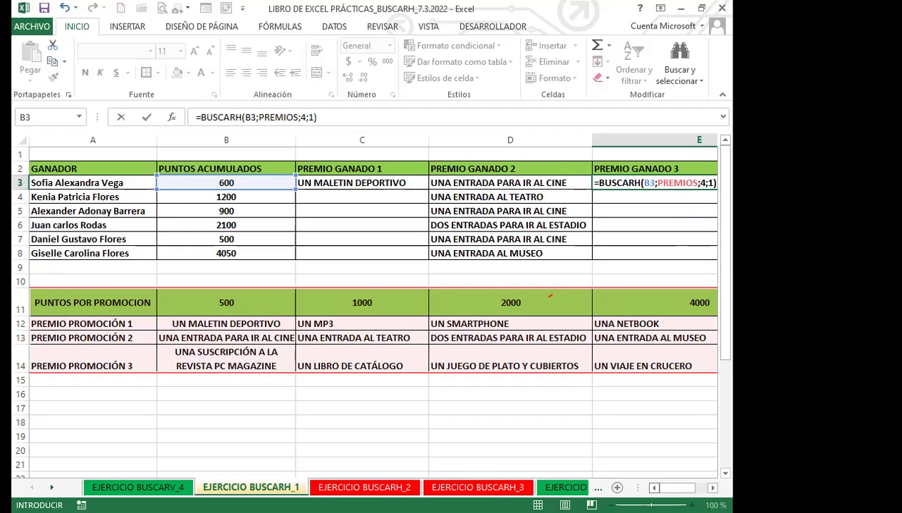
key("Return")
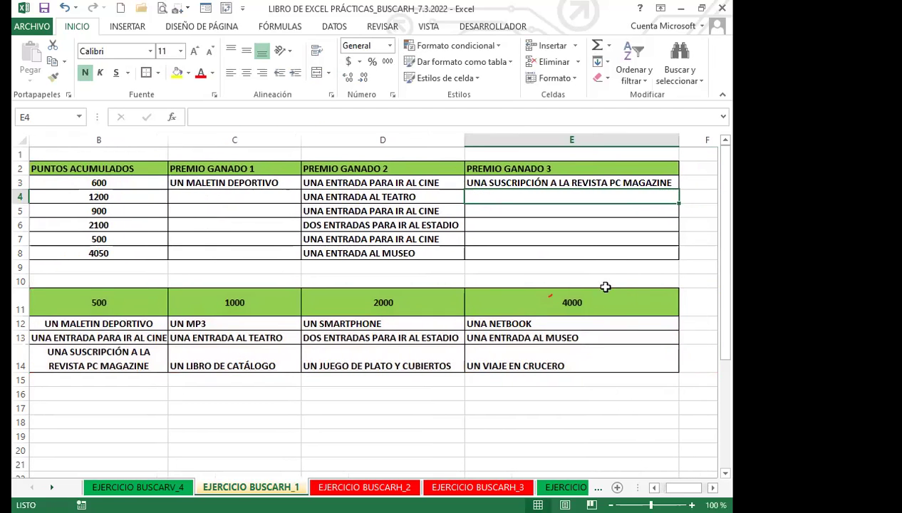
- Fill the PREMIO GANADO 3 formula from E3 down to E8
left_click(610, 180)
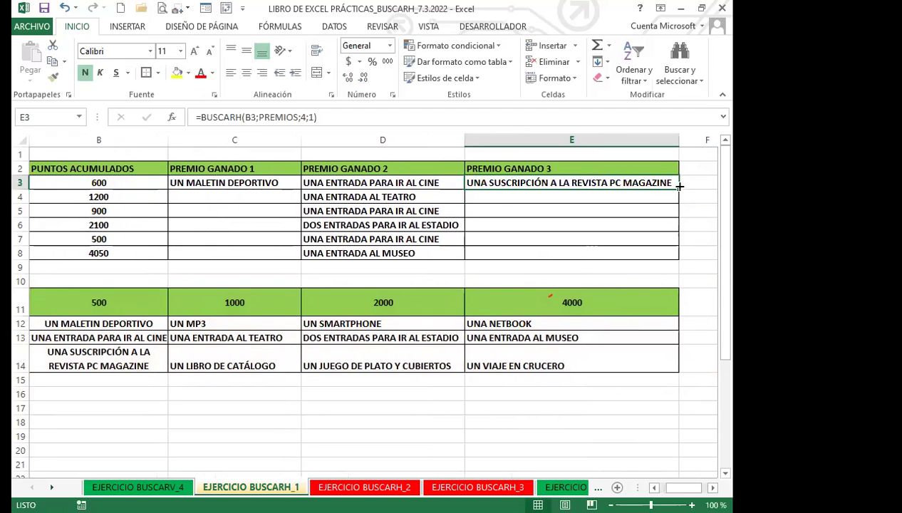
left_click_drag(682, 192, 678, 263)
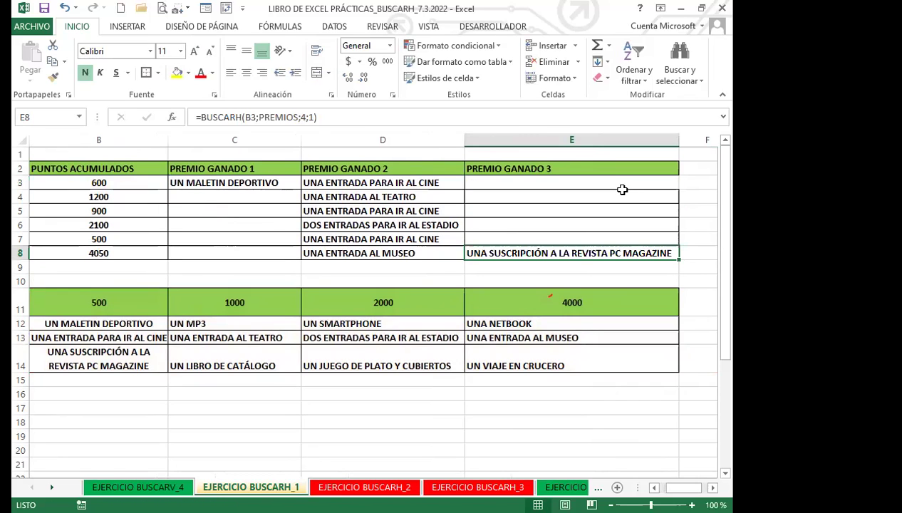
key("ctrl+z")
left_click_drag(679, 188, 675, 259)
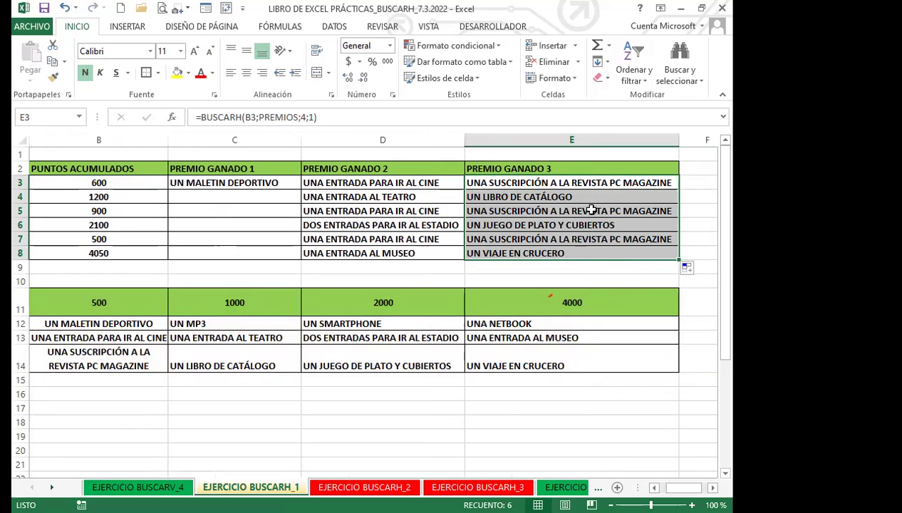
- Inspect how E3's formula refers to the promotion table through the name PREMIOS, leaving the formula as it is
left_click(528, 182)
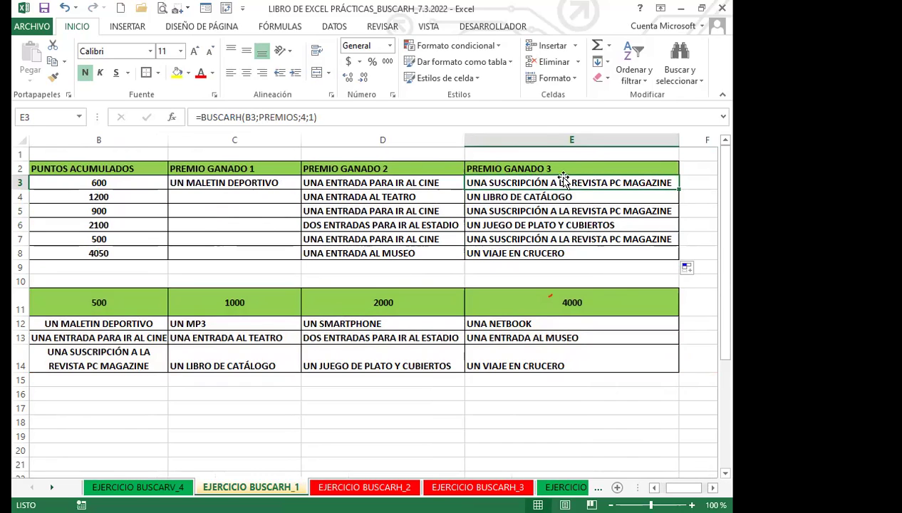
left_click(283, 118)
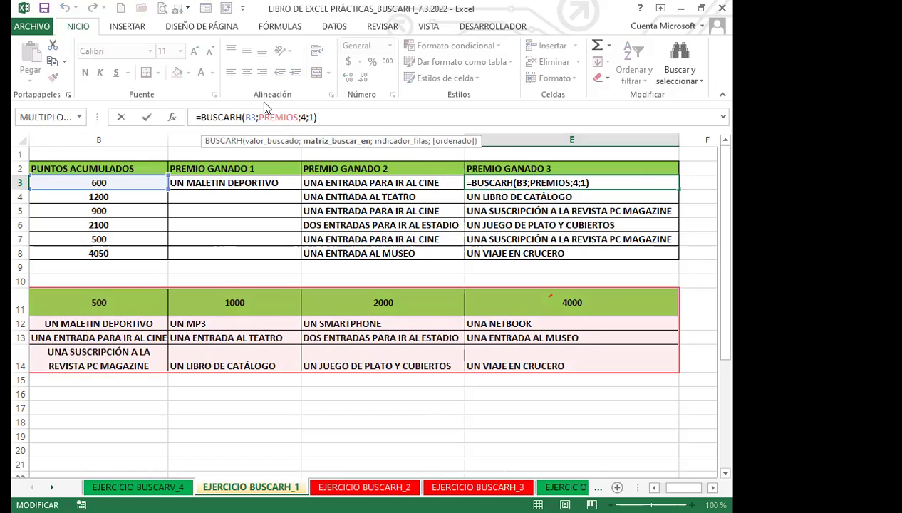
left_click(590, 183)
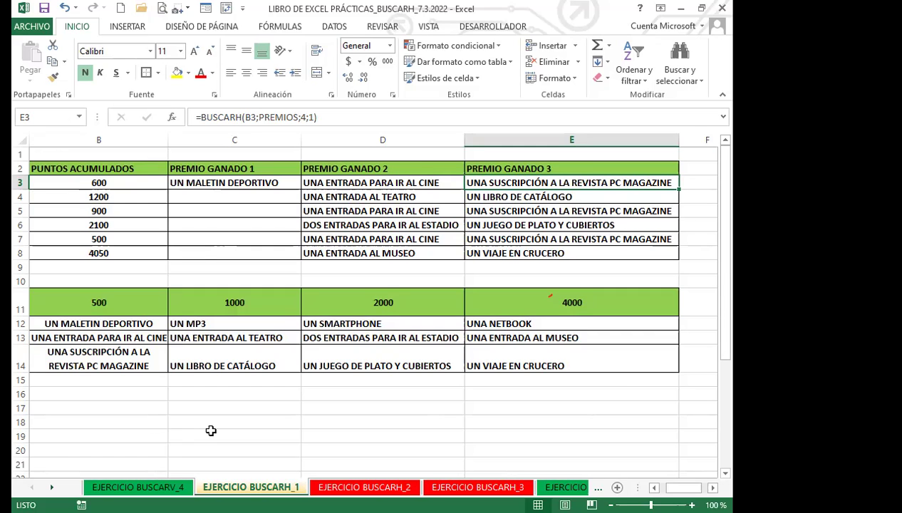
left_click(261, 405)
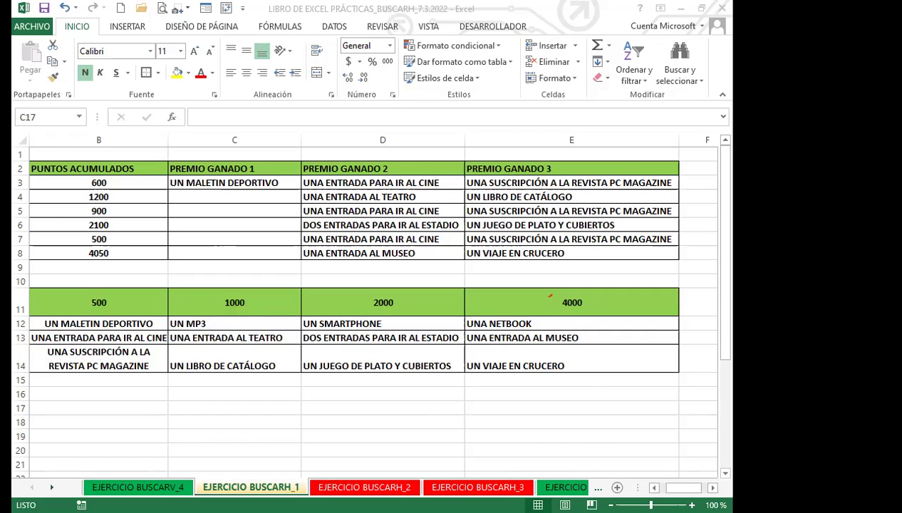
scroll(370, 302, "left", 2)
left_click(135, 395)
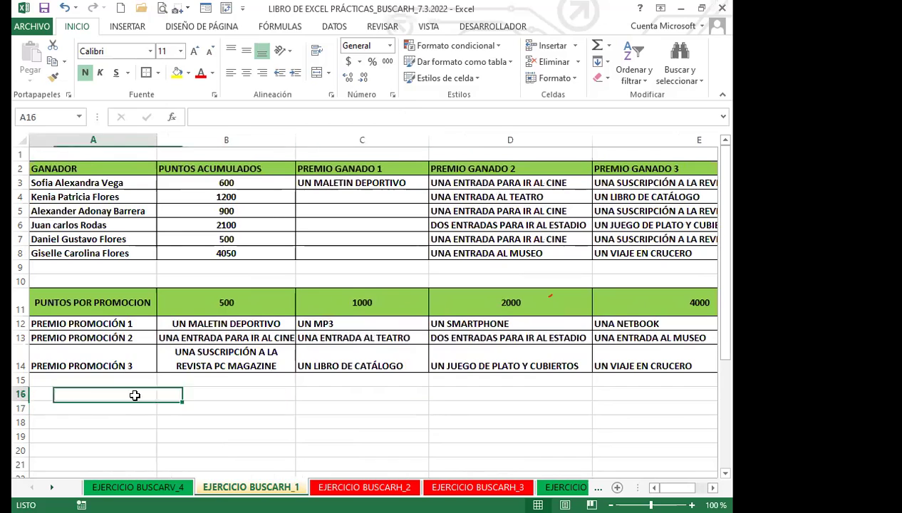
- Count the promotion table's rows one by one, from PUNTOS POR PROMOCION in row 11 to PREMIO PROMOCIÓN 3 in row 14
left_click(85, 308)
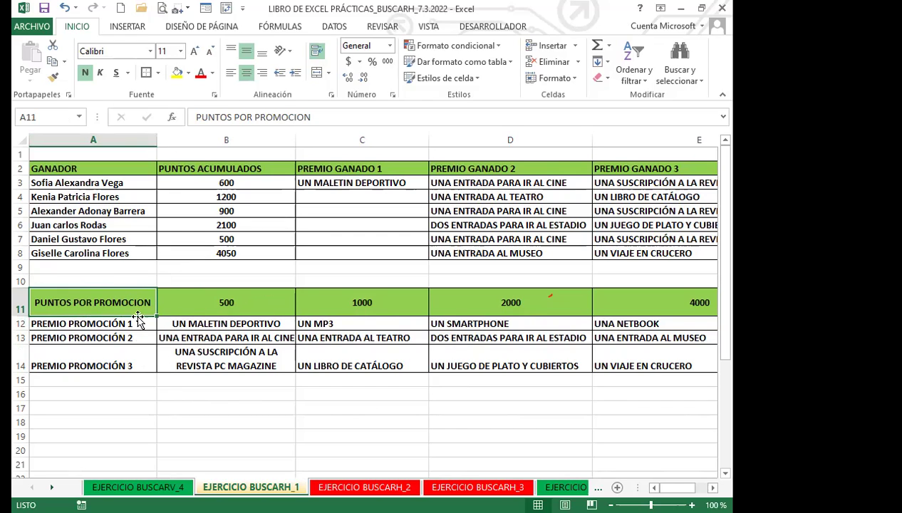
left_click(23, 299)
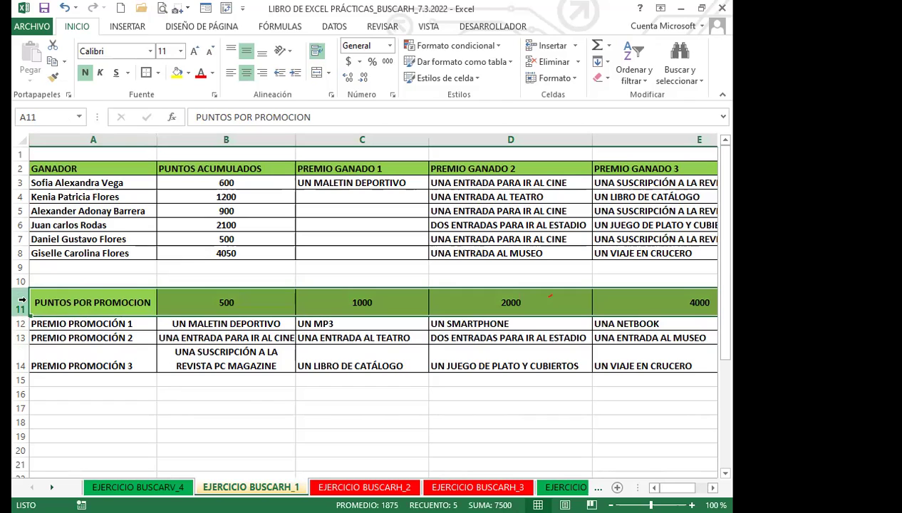
left_click(22, 324)
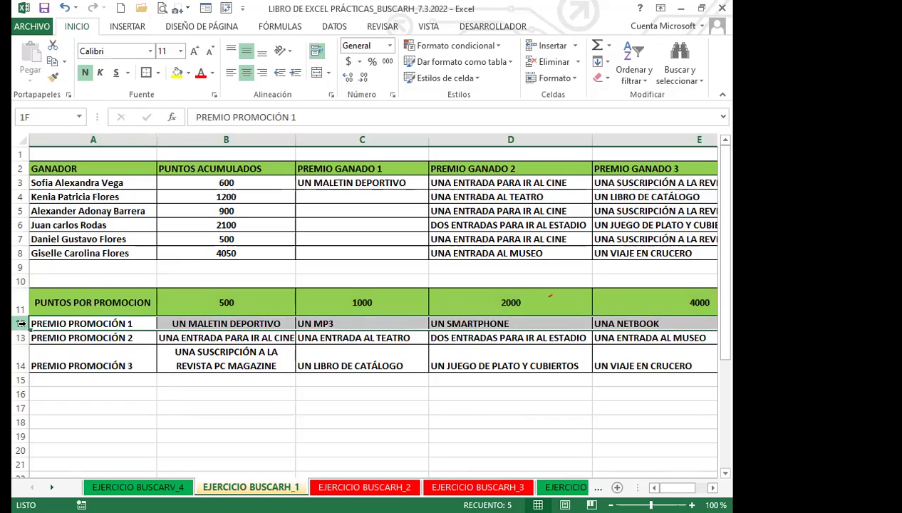
left_click(22, 303)
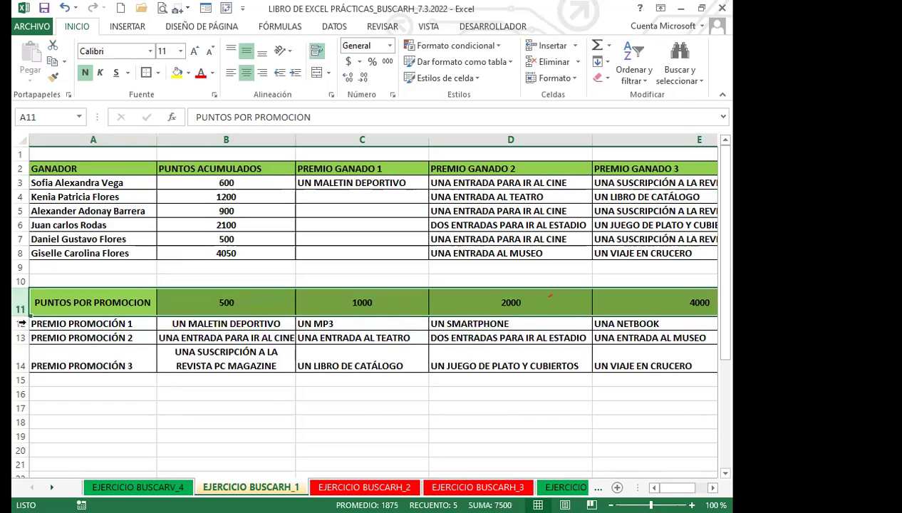
left_click(22, 324, "ctrl")
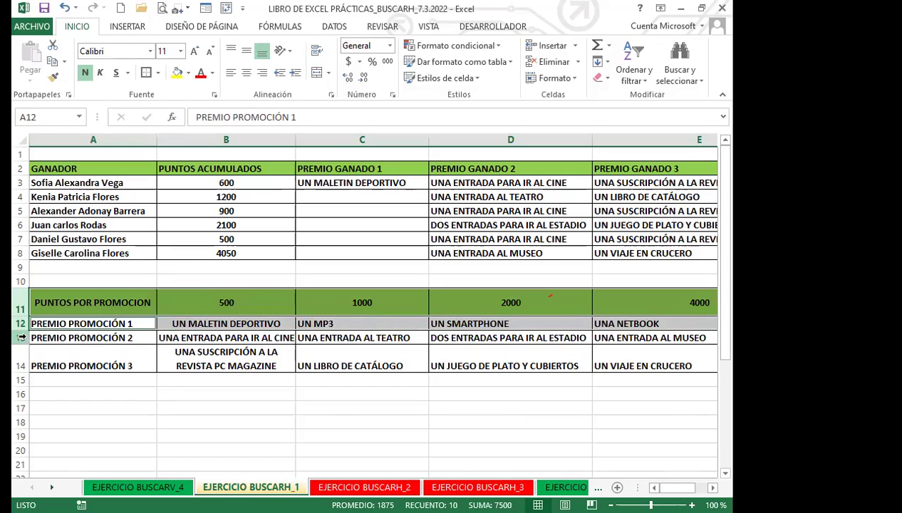
left_click(23, 338, "ctrl")
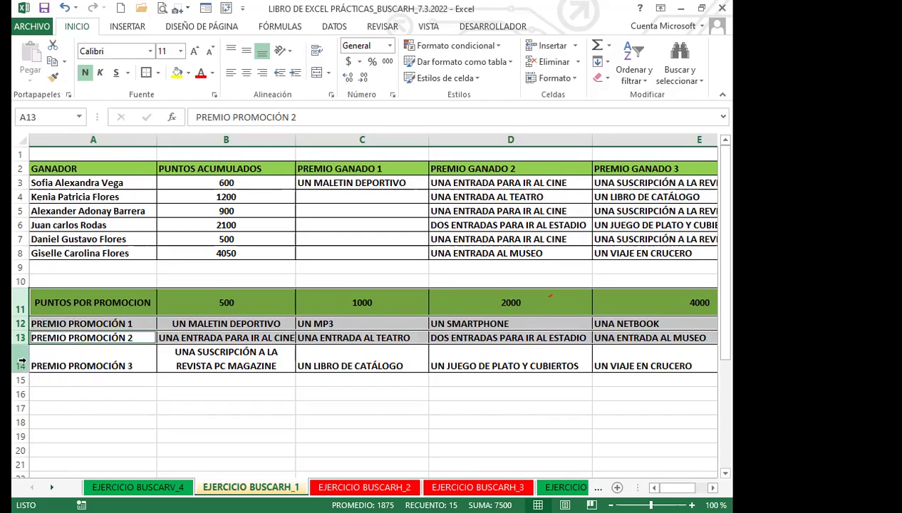
left_click(23, 359, "ctrl")
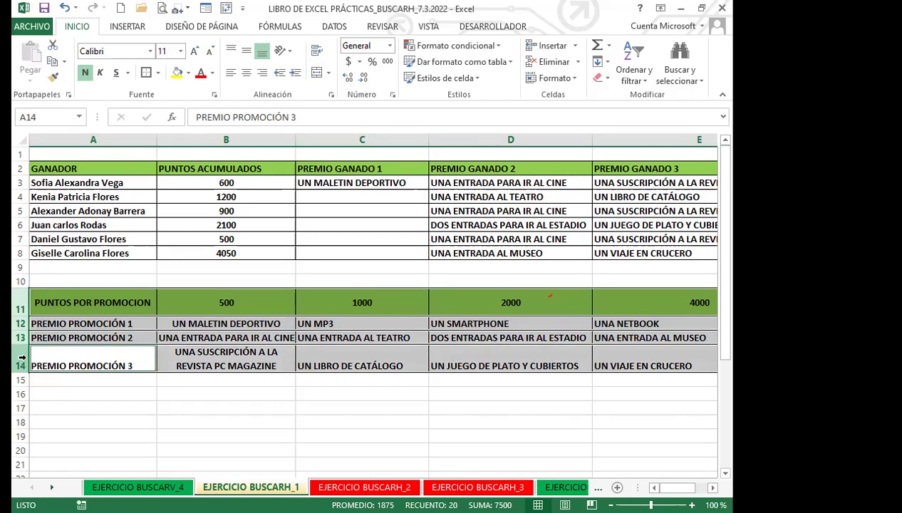
- Compare the row index in C3's BUSCARH formula with the position of PREMIO PROMOCIÓN 1 in the promotion table
left_click(99, 300)
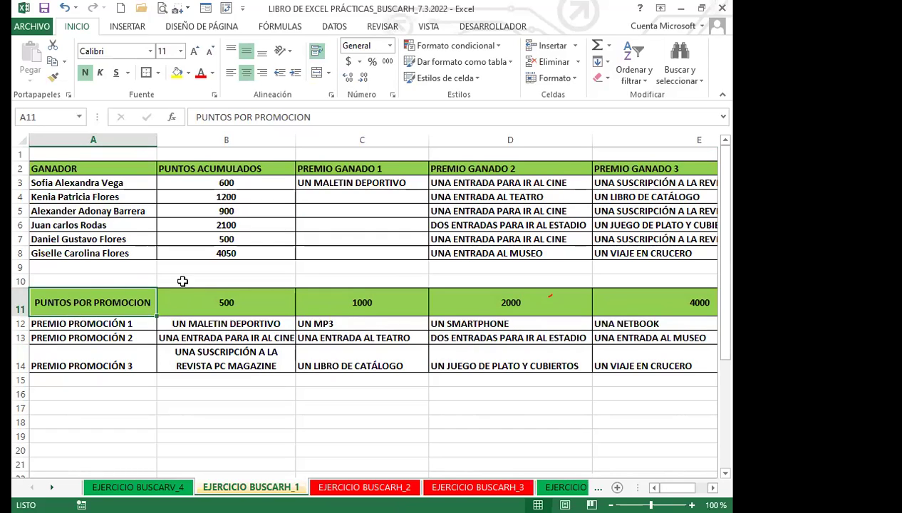
left_click(349, 182)
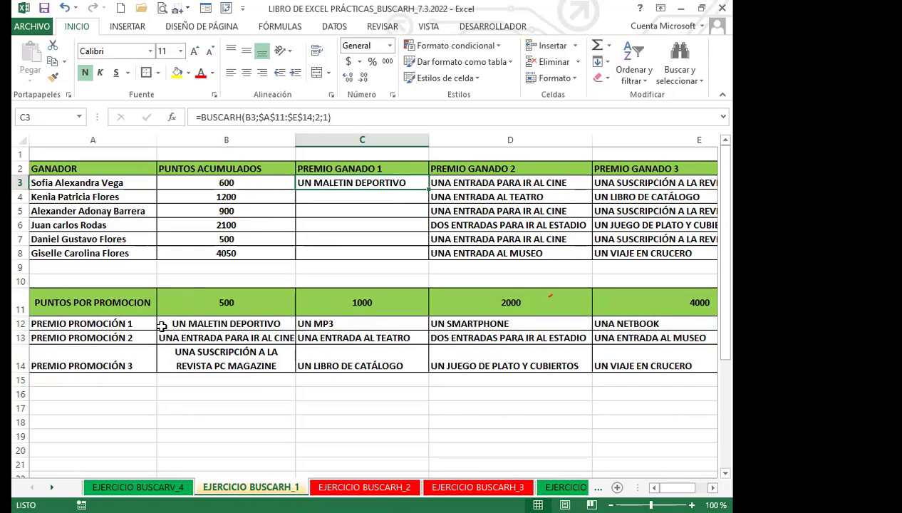
left_click(83, 303)
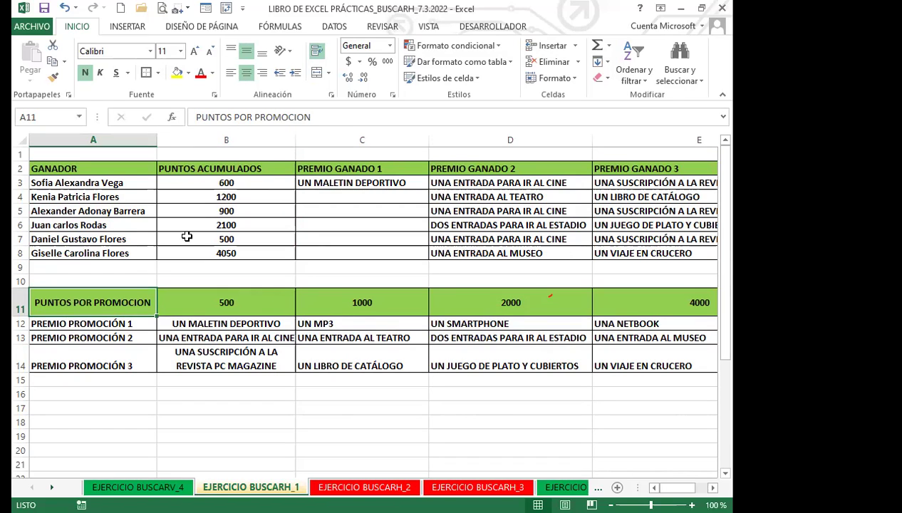
left_click(328, 182)
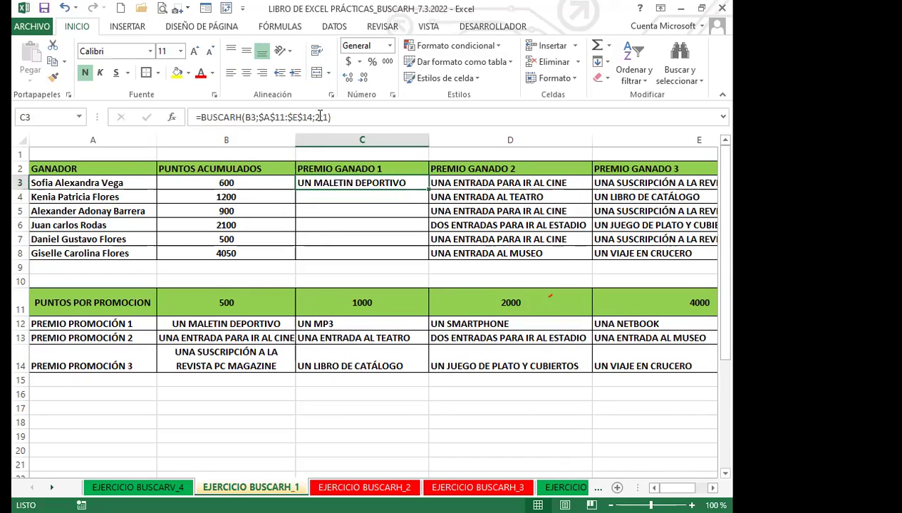
- Compare the row index in D3's BUSCARH formula with the position of PREMIO PROMOCIÓN 2, counting from row 11
left_click(479, 183)
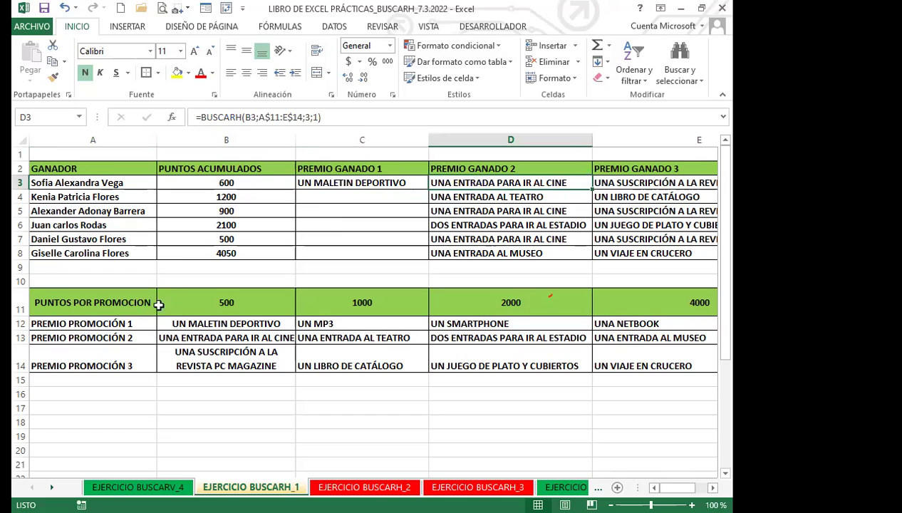
left_click(21, 305)
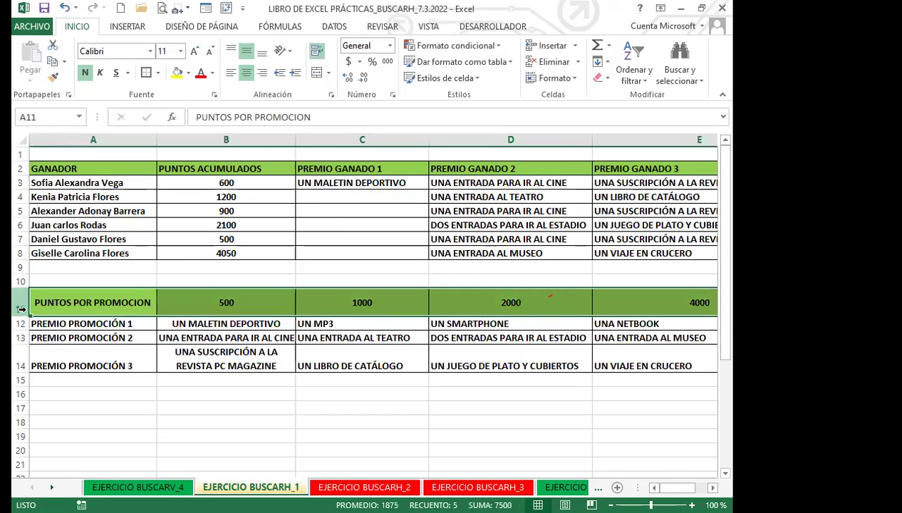
left_click(21, 324, "ctrl")
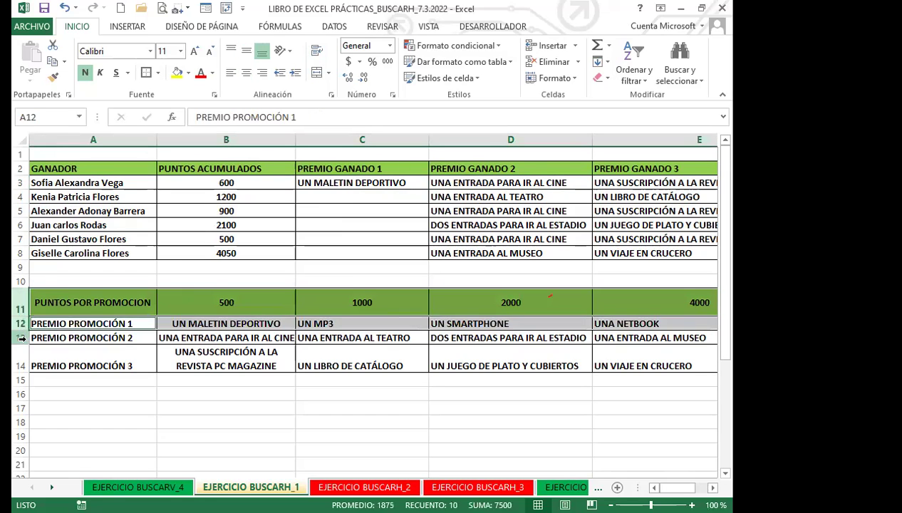
left_click(21, 338, "ctrl")
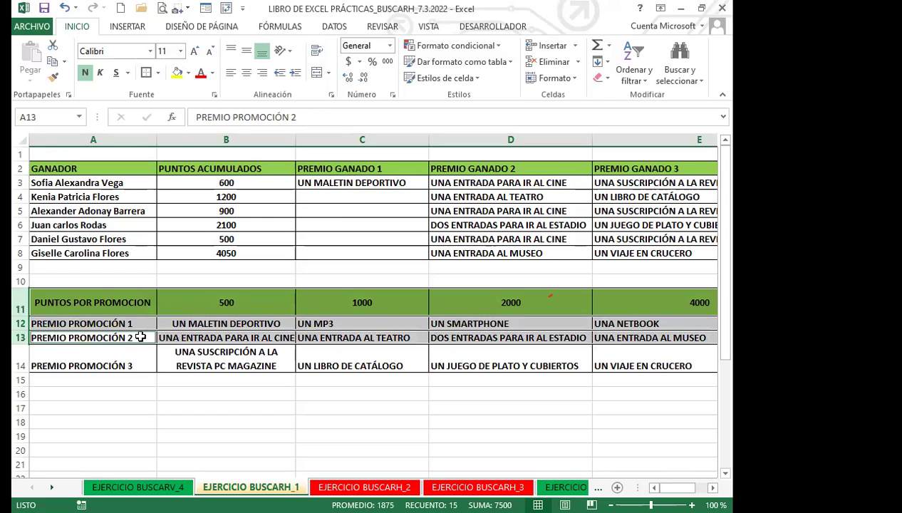
- Compare the row index in E3's BUSCARH formula with the position of PREMIO PROMOCIÓN 3, counting from row 11
left_click(604, 180)
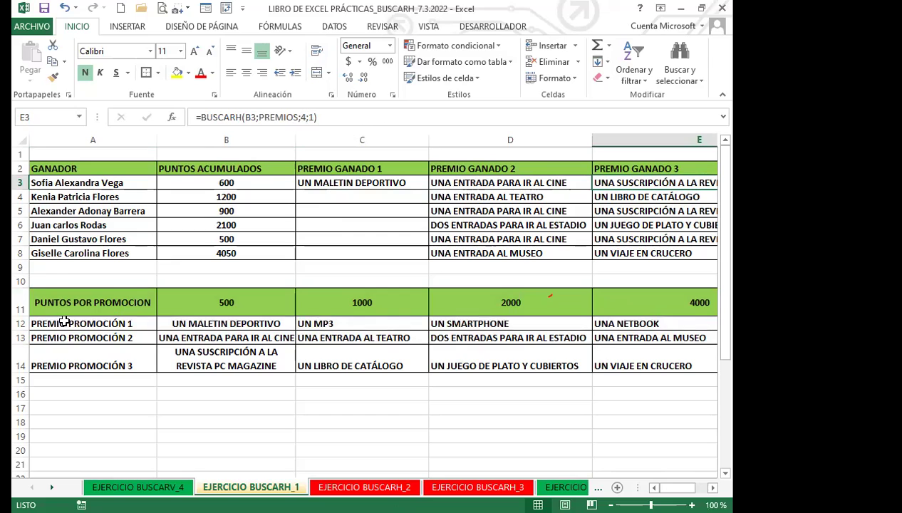
left_click(21, 305)
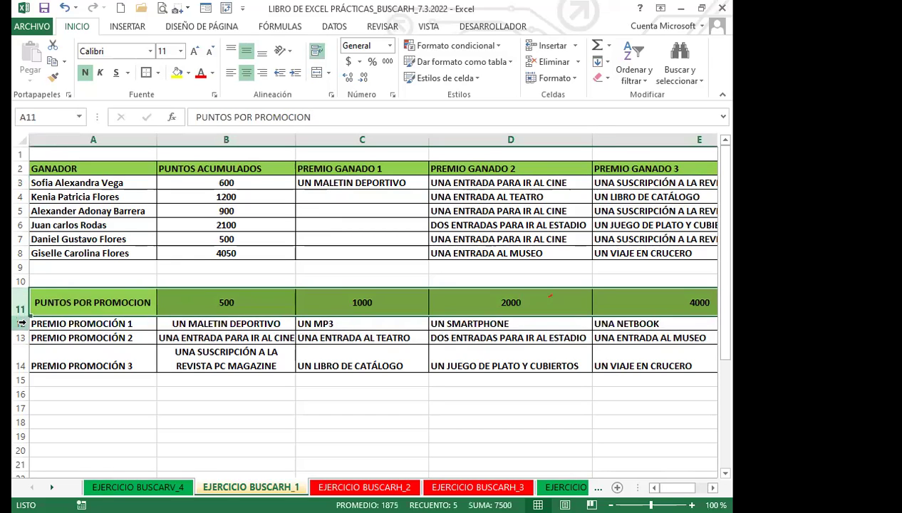
left_click(19, 324, "ctrl")
left_click(19, 338, "ctrl")
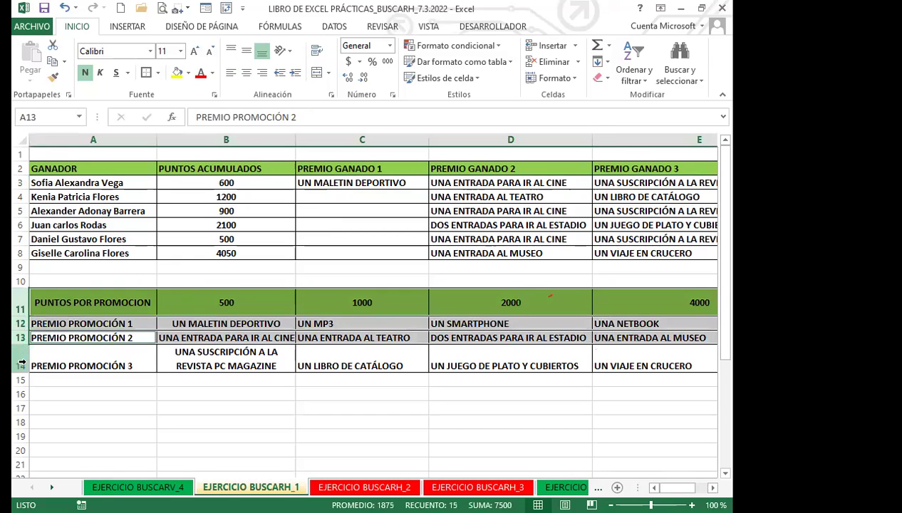
left_click(21, 364, "ctrl")
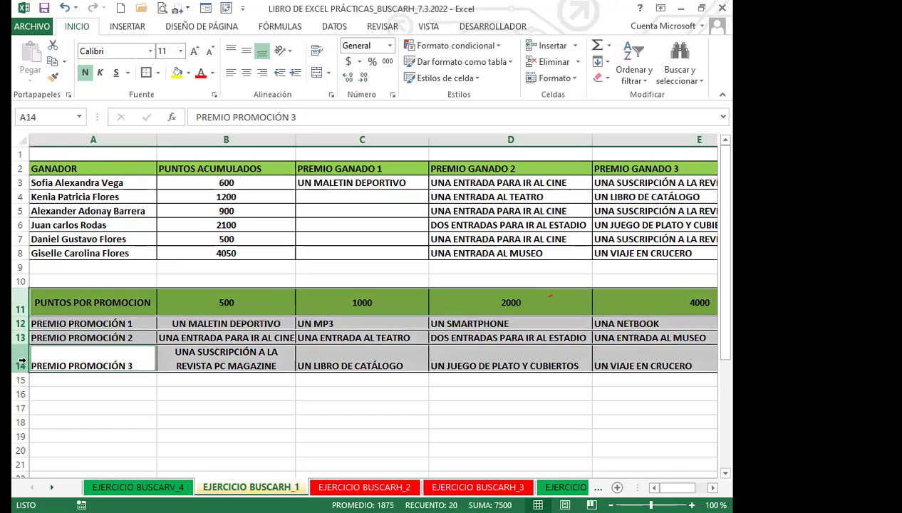
left_click(139, 348)
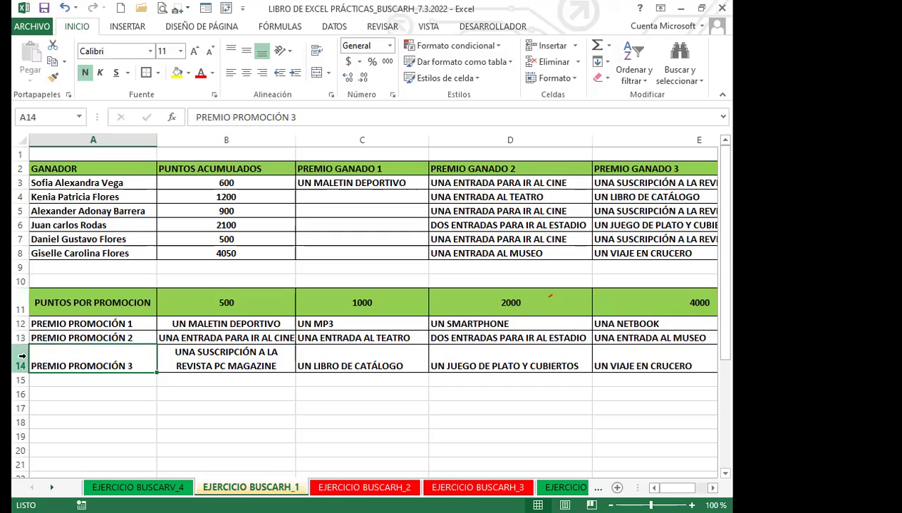
- Review the promotion table's row labels in A11:A14 as the basis for the row indexes
left_click_drag(89, 302, 109, 351)
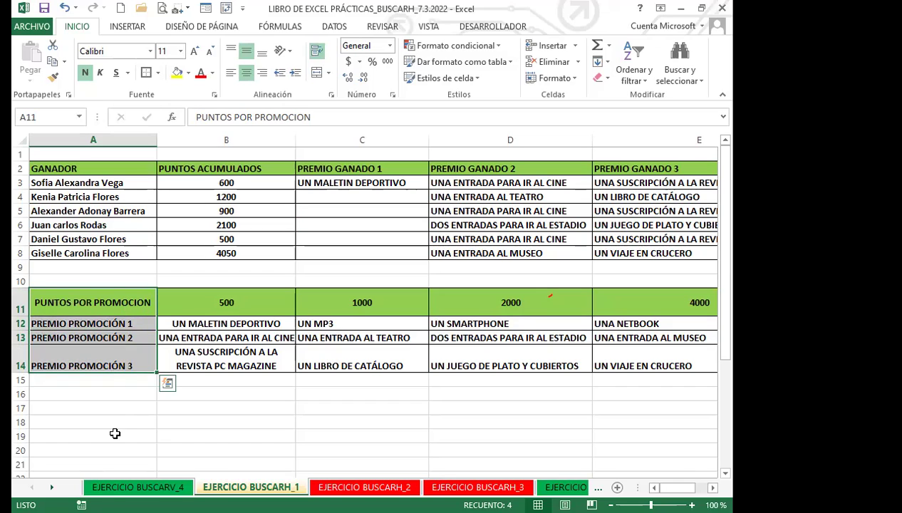
left_click(117, 418)
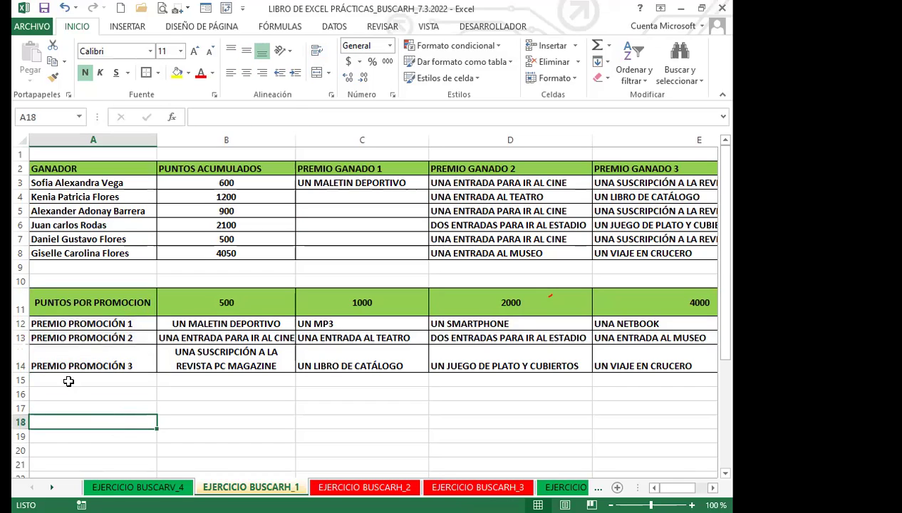
left_click(122, 390)
left_click(123, 378)
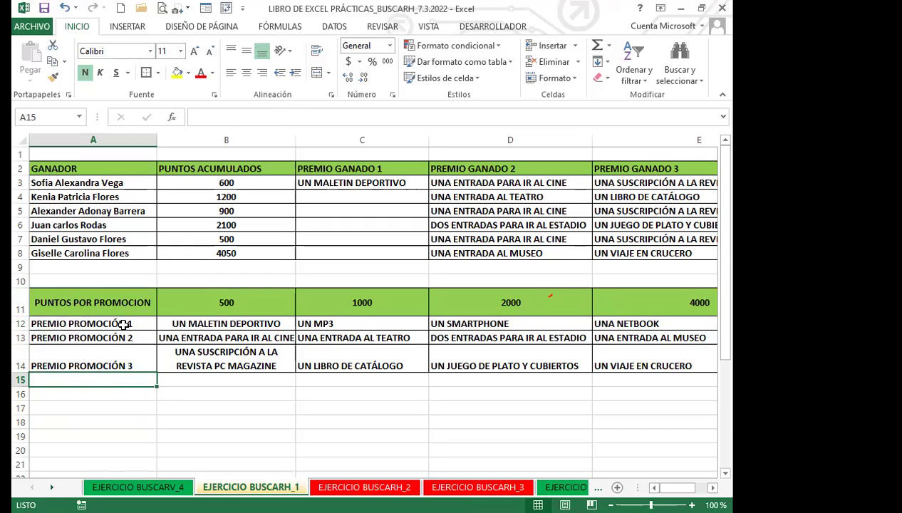
left_click(128, 391)
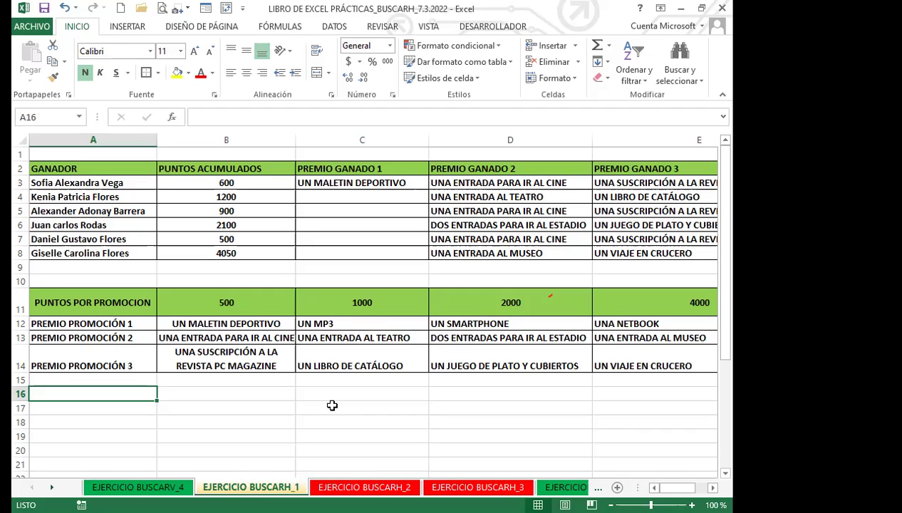
- Examine the arguments of E3's BUSCARH formula against the highlighted points cell and PREMIOS table, leaving the formula as it is
scroll(536, 324, "right", 2)
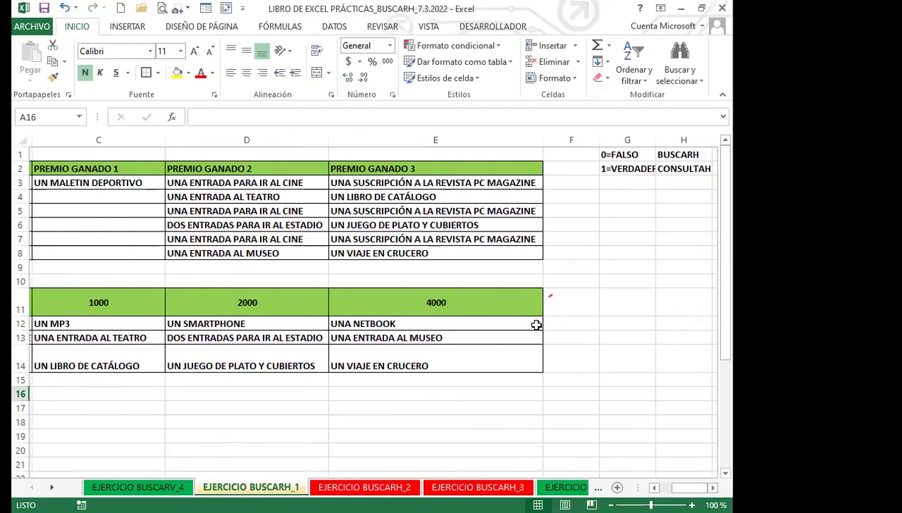
left_click(419, 184)
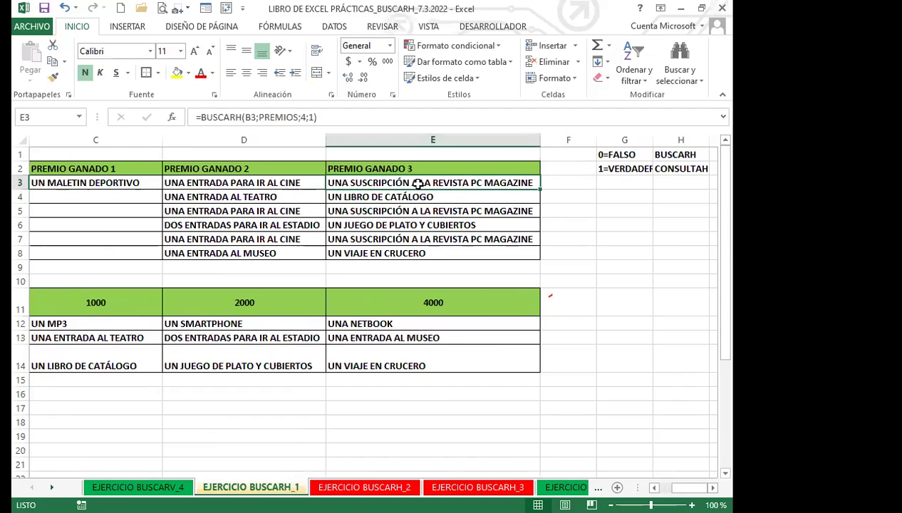
left_click(312, 117)
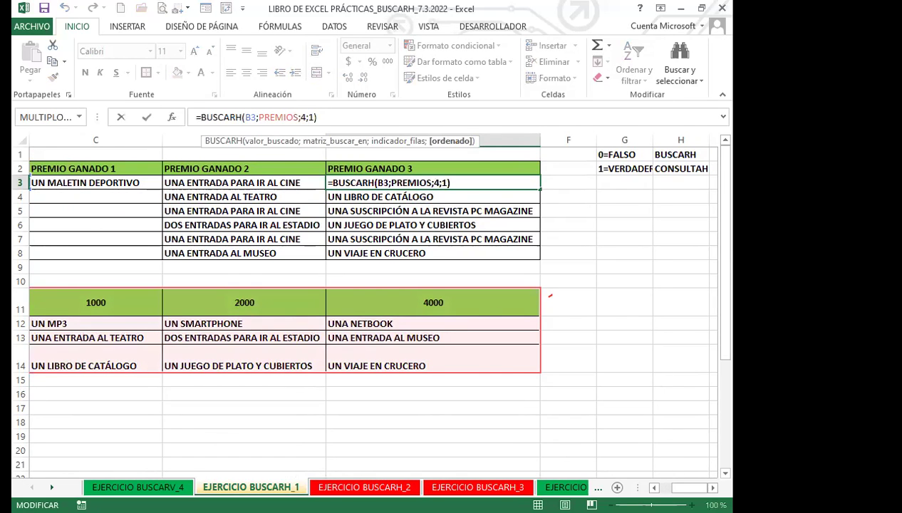
left_click(654, 487)
left_click(653, 488)
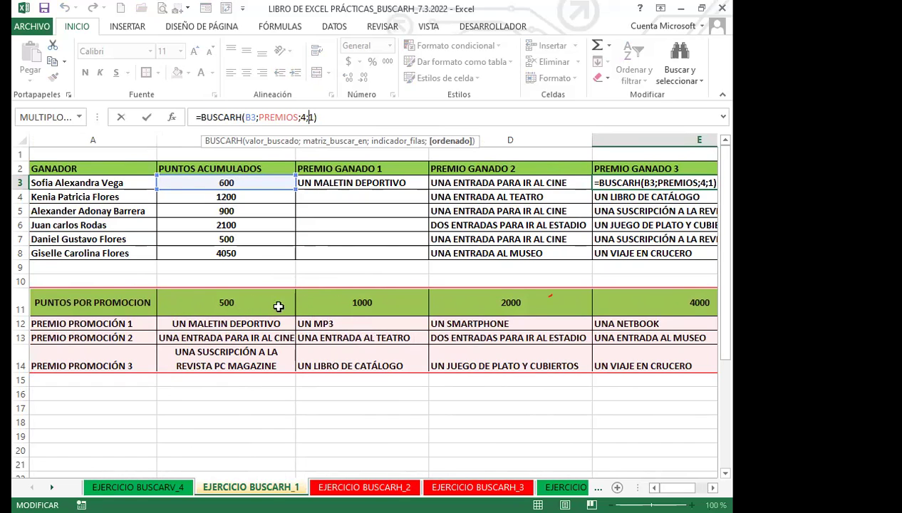
left_click(258, 324)
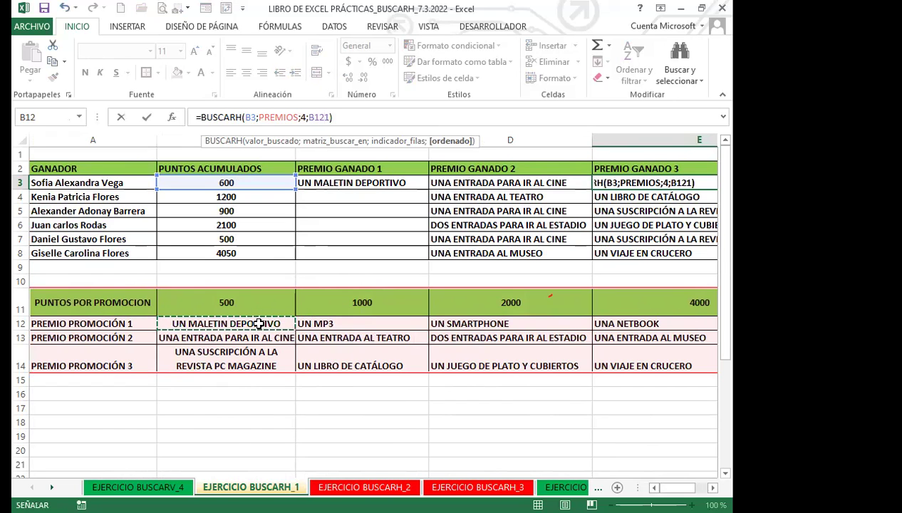
key("Escape")
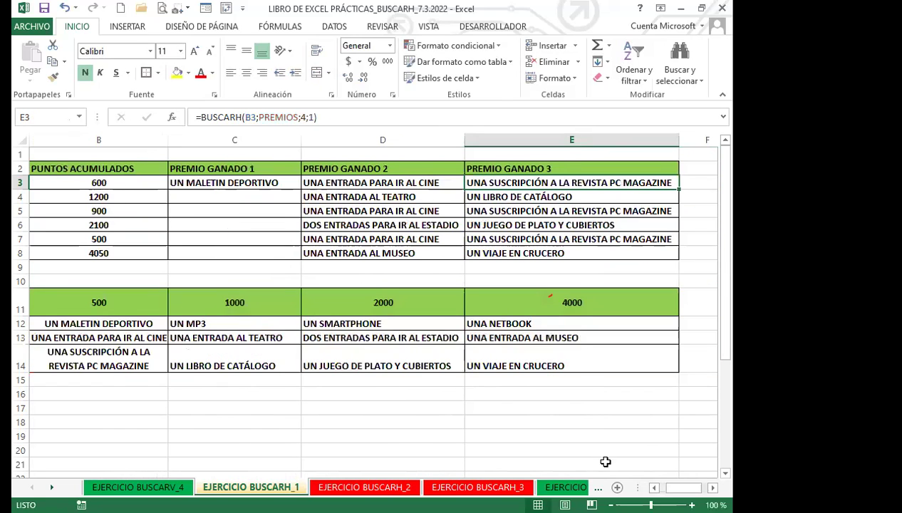
- Compare the 500-point header in B11 with the winner's points in B3 and the lookup formula in C3
left_click(652, 487)
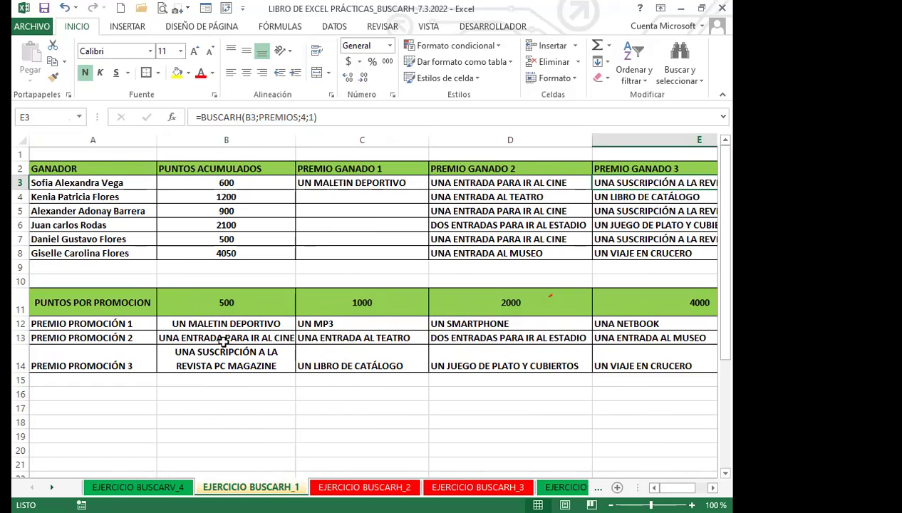
left_click(237, 305)
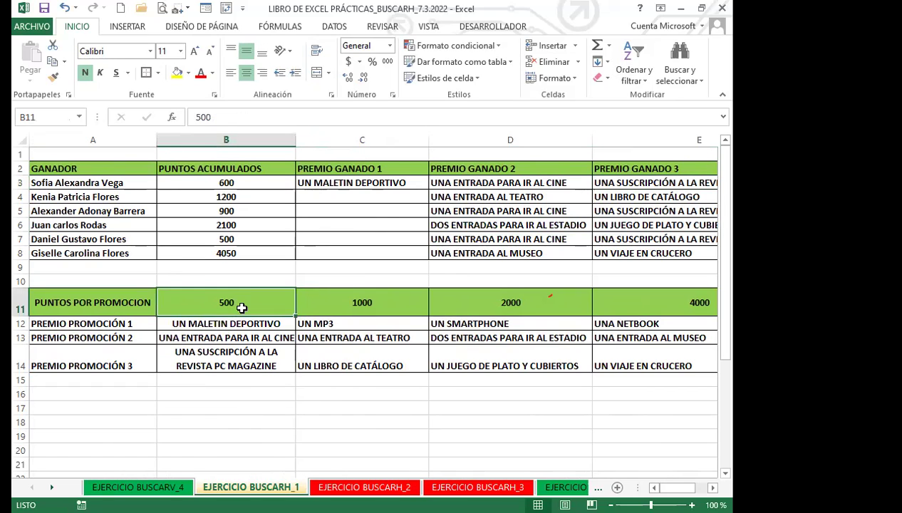
left_click(247, 186)
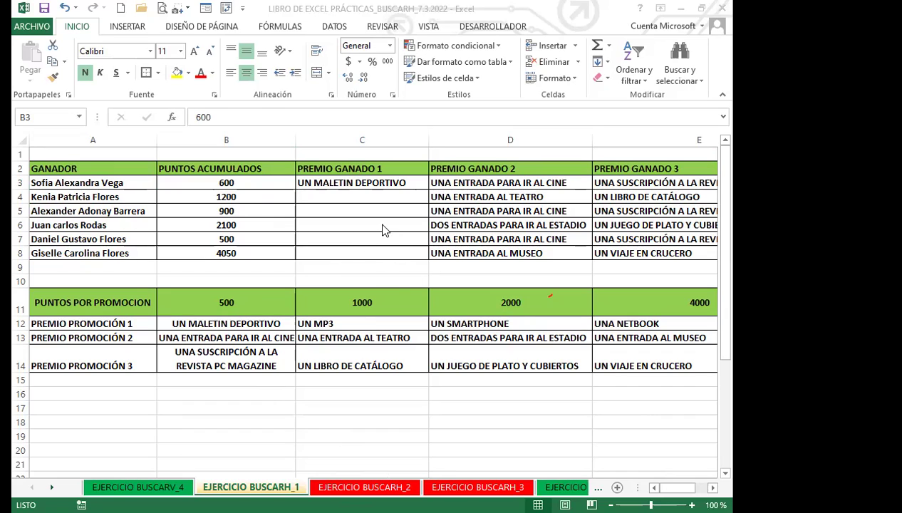
left_click(377, 181)
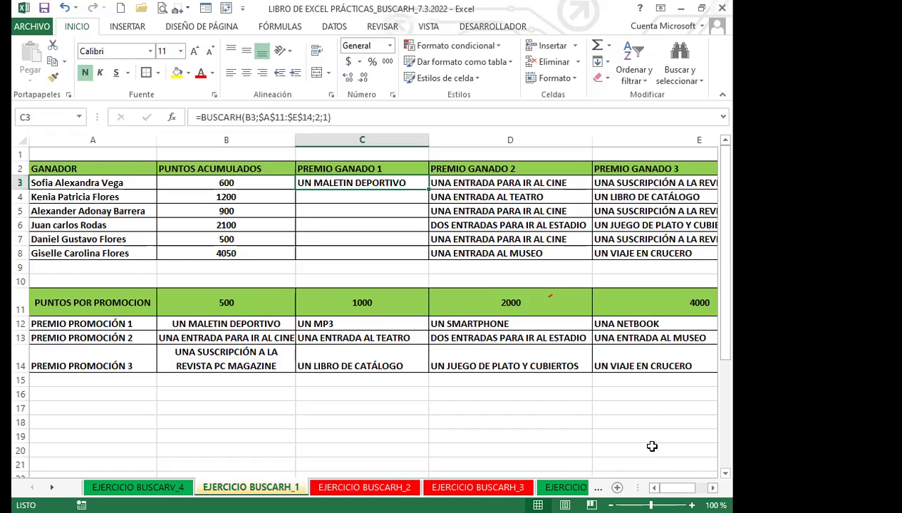
- Autofit columns G and H to the 0=FALSO, 1=VERDADERO, BUSCARH and CONSULTAH notes
left_click(712, 488)
left_click(712, 488)
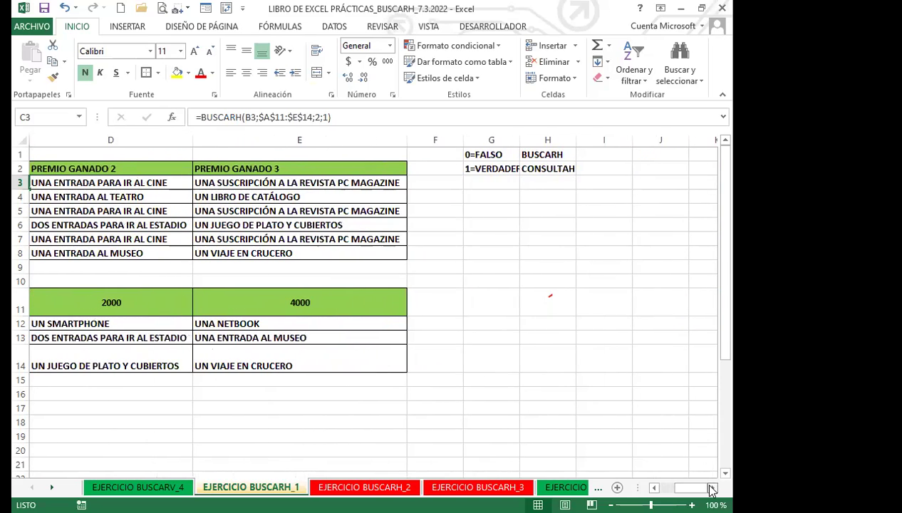
left_click(467, 302)
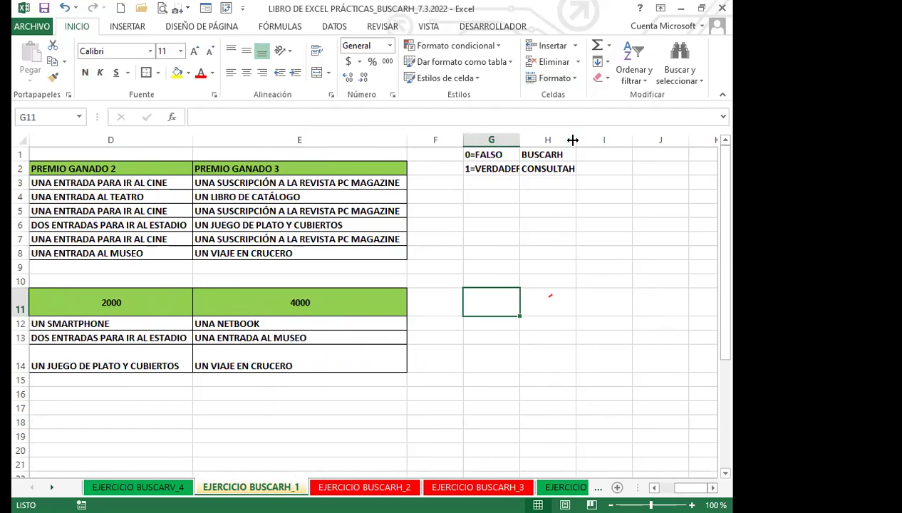
double_click(521, 140)
left_click(498, 211)
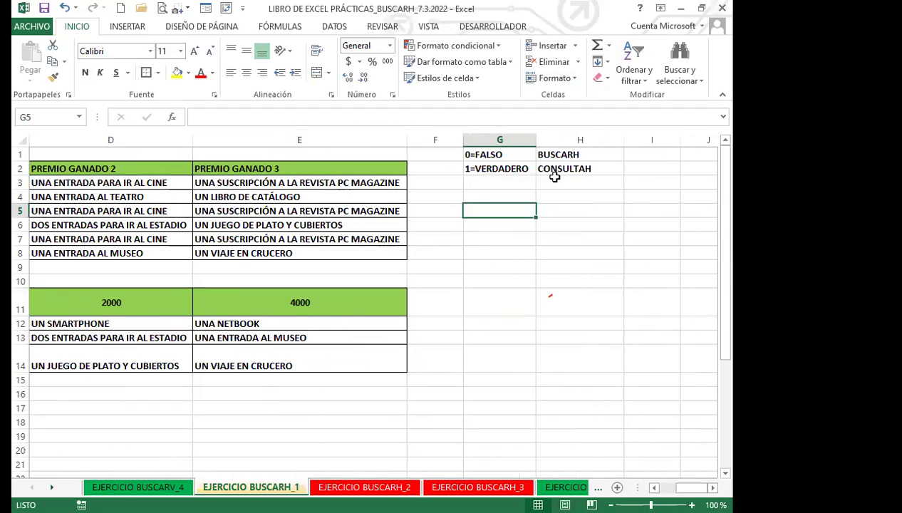
- Try starting a CONSULTAH formula in G7 to check for that function name, and discard the entry
left_click(556, 173)
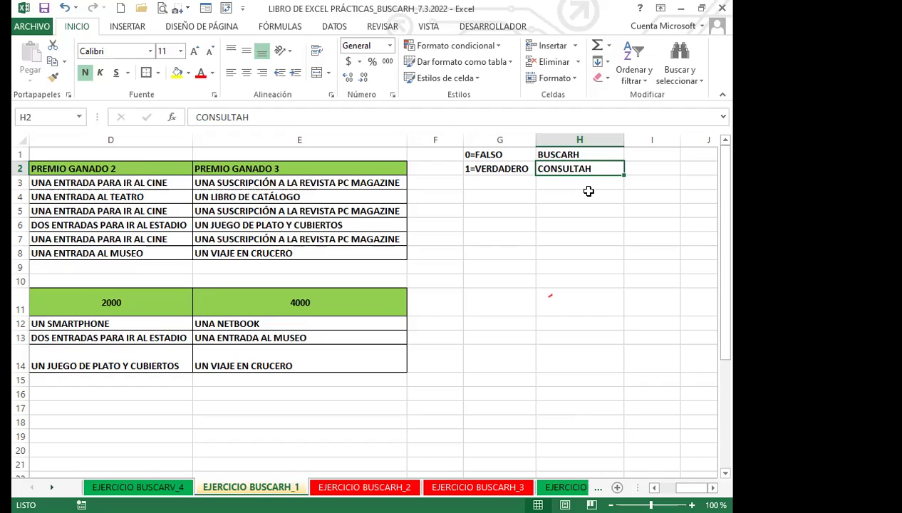
left_click(507, 243)
type("=")
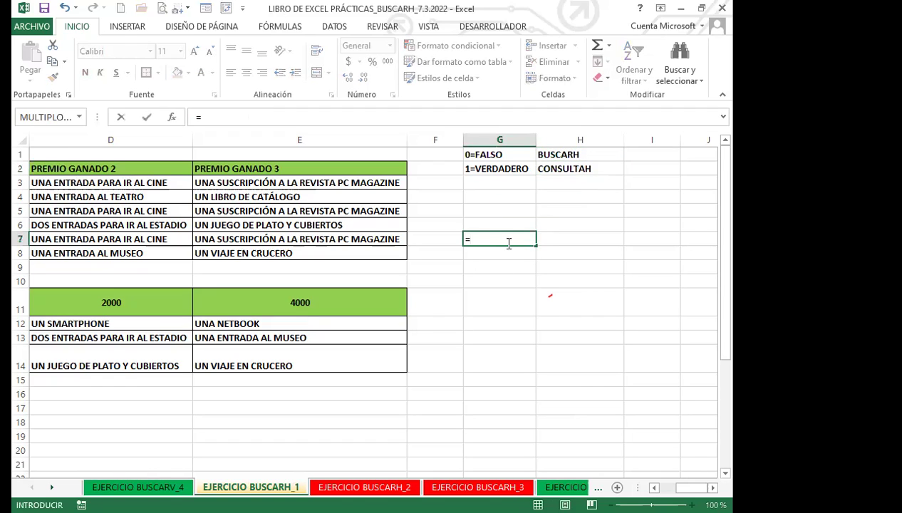
type("CONSUL")
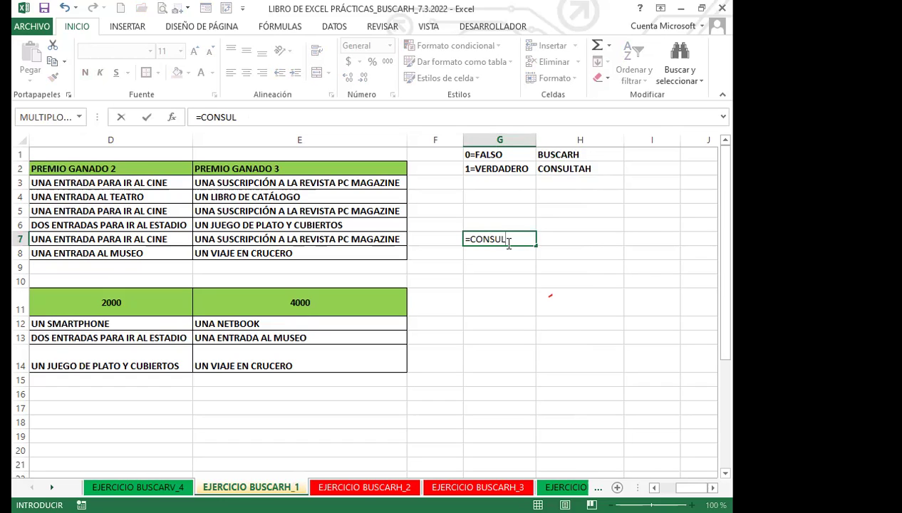
key("BackSpace")
key("BackSpace")
key("Escape")
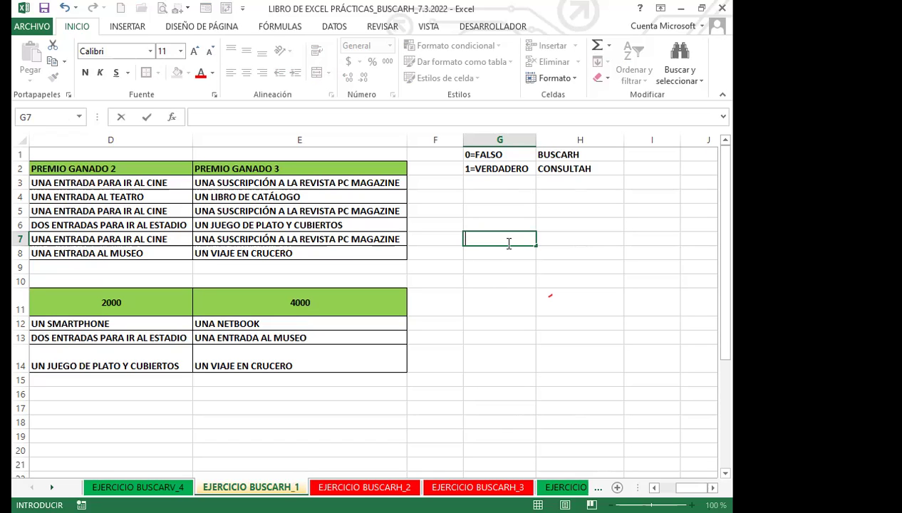
scroll(645, 488, "left", 2)
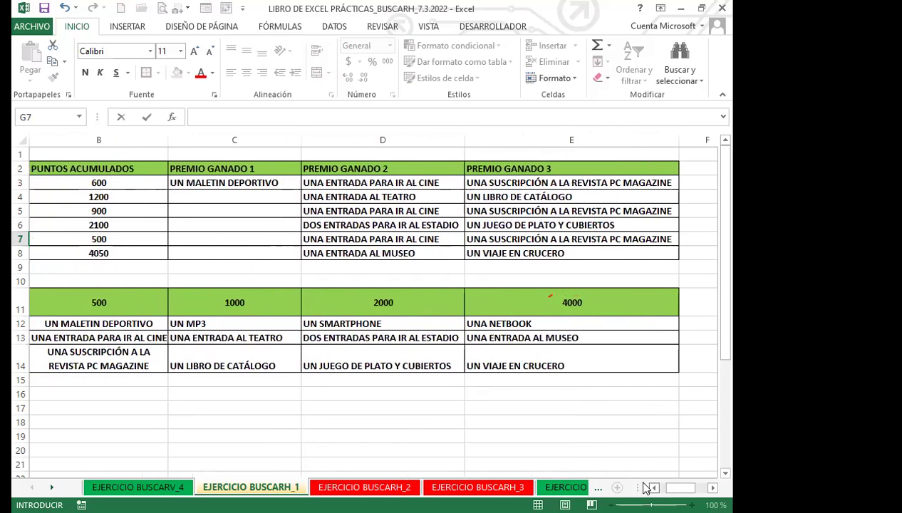
left_click(413, 408)
left_click(369, 349)
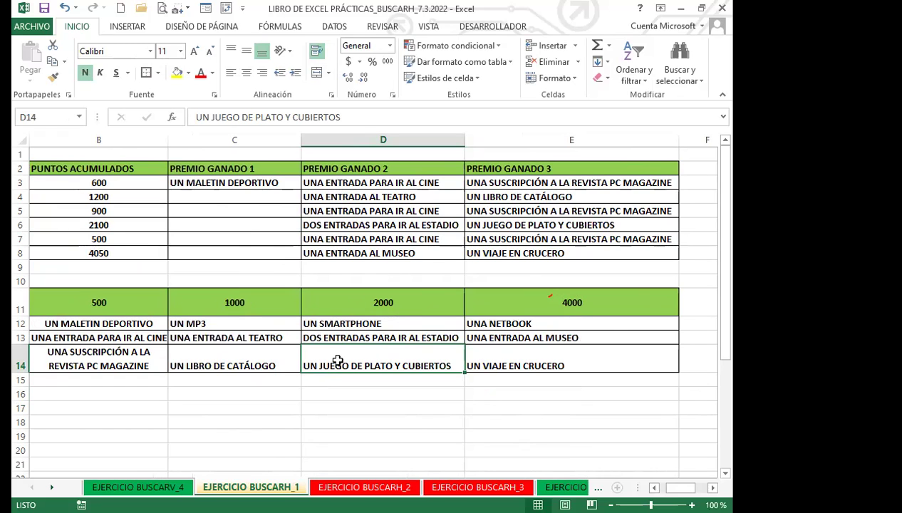
- Move the EJERCICIO BUSCARH_3 sheet ahead of EJERCICIO BUSCARH_2 and show its CONSULTA DE PRODUCTOS form
left_click(339, 489)
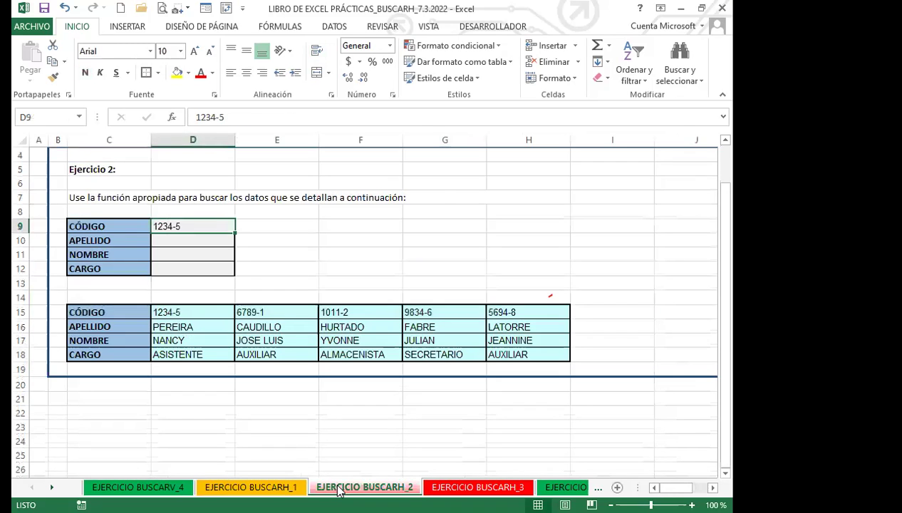
left_click(239, 415)
left_click(477, 487)
left_click_drag(471, 487, 315, 490)
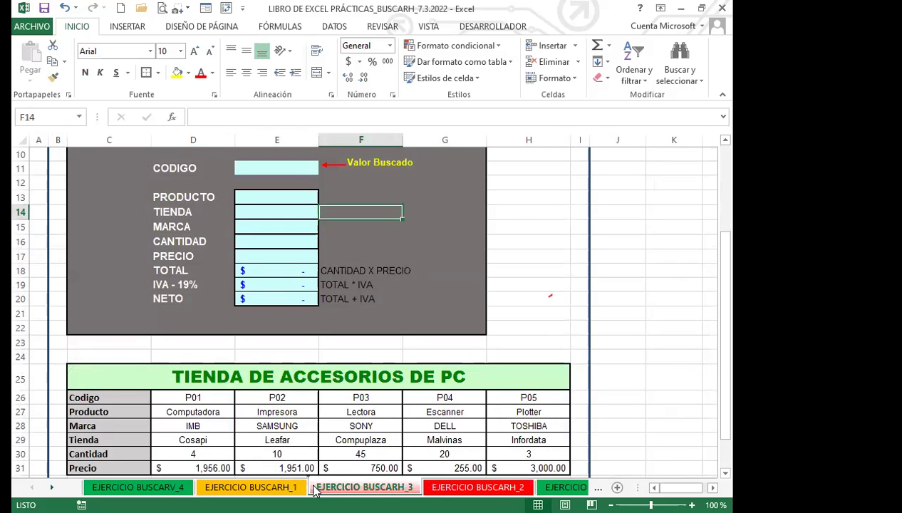
scroll(285, 320, "up", 2)
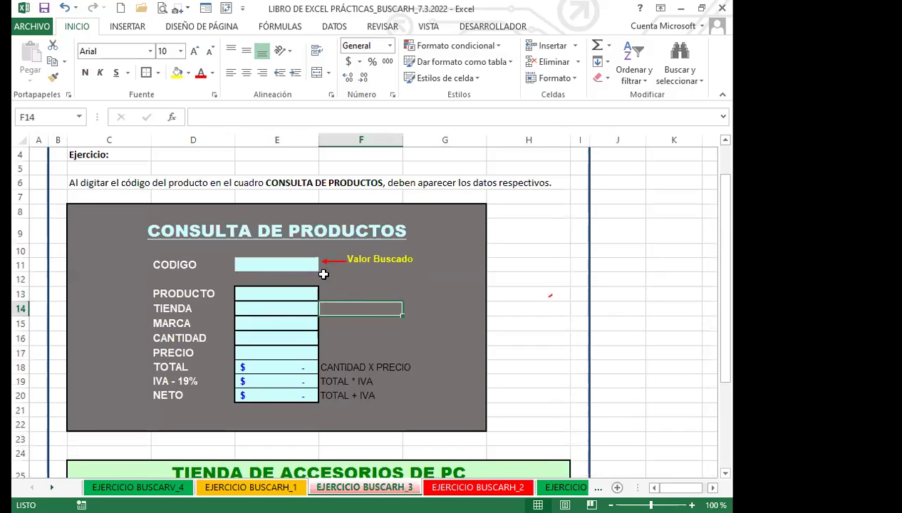
- Examine the TOTAL, IVA and NETO formulas in E18:E20 and the PRODUCTO and PRECIO cells they build on
left_click(379, 284)
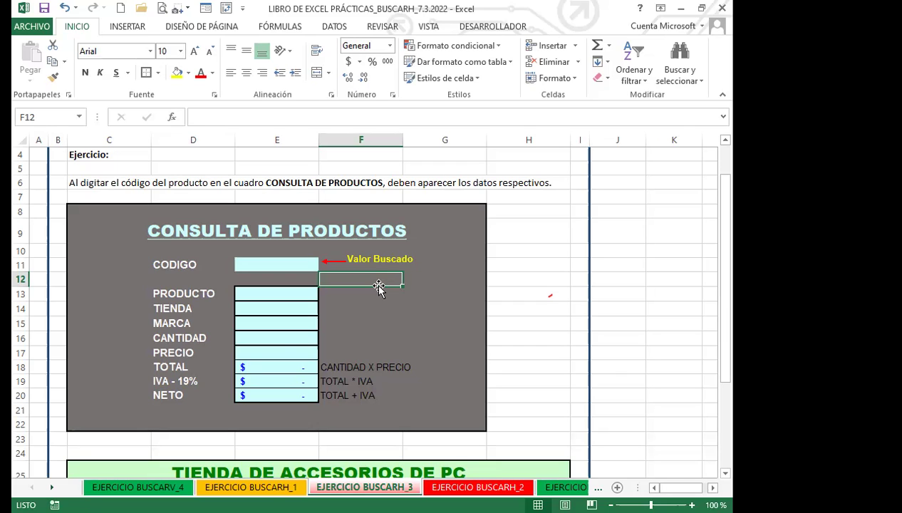
left_click(259, 366)
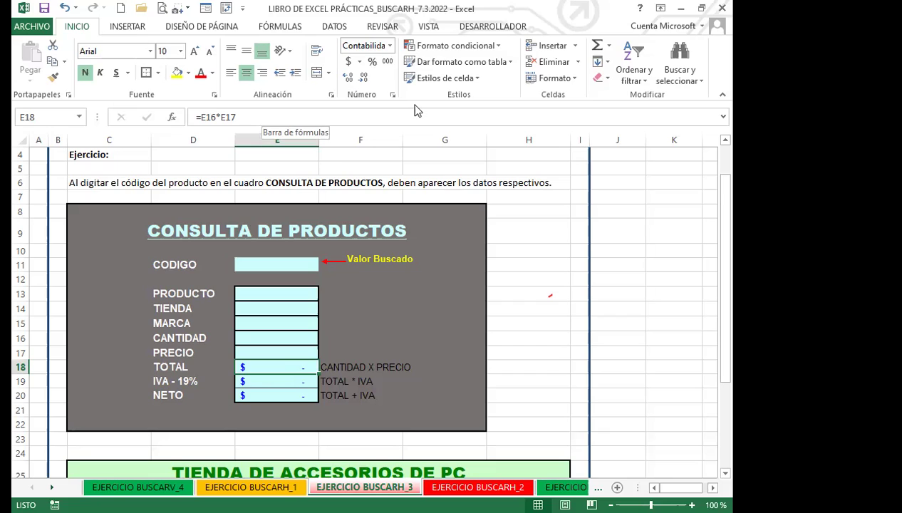
key("Down")
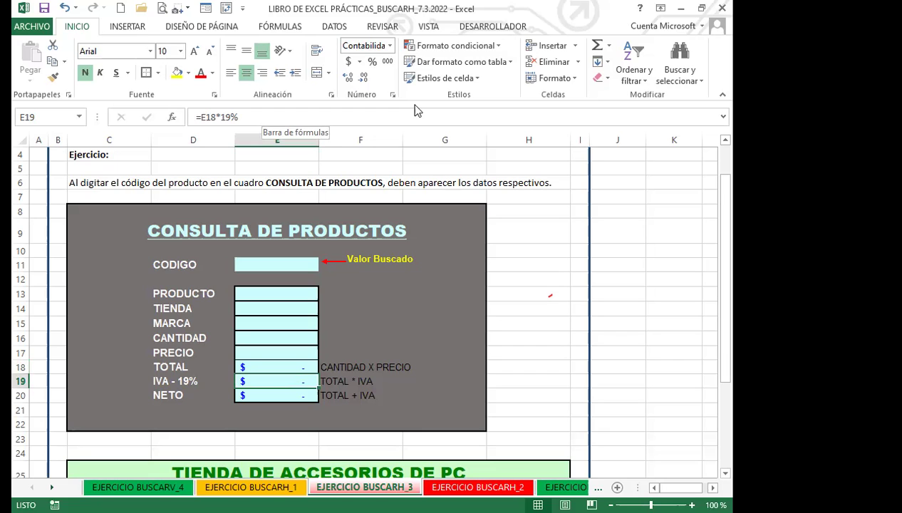
key("Down")
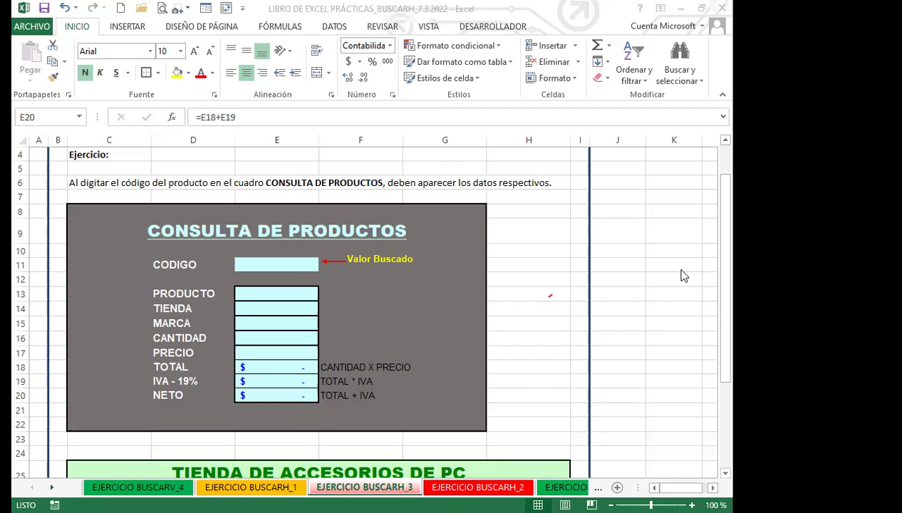
left_click(279, 395)
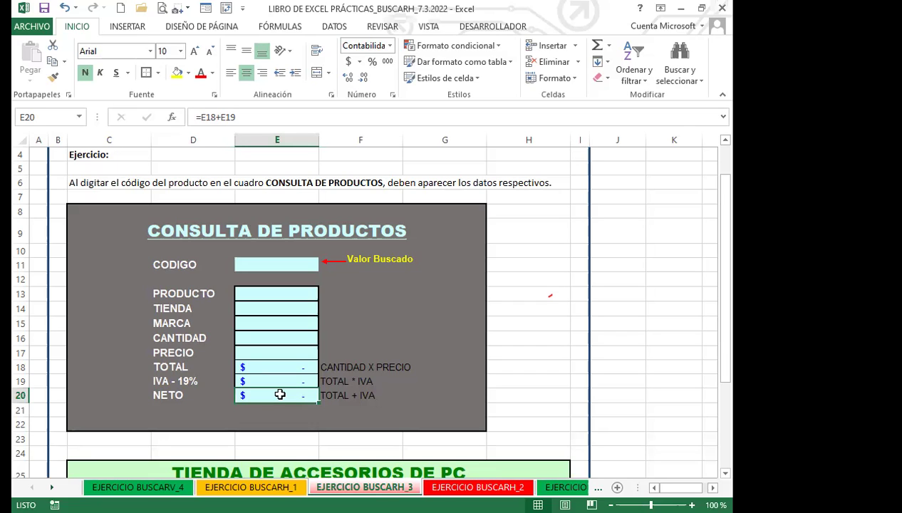
left_click(268, 349)
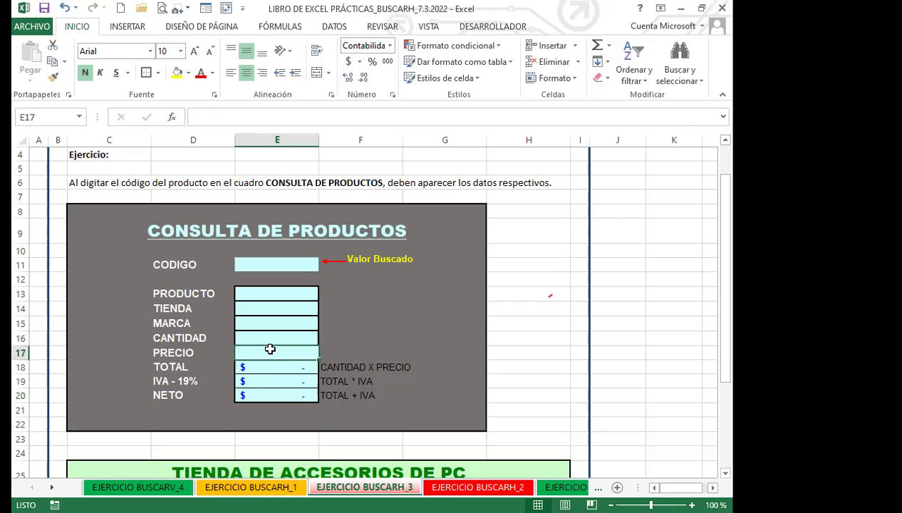
left_click(276, 294)
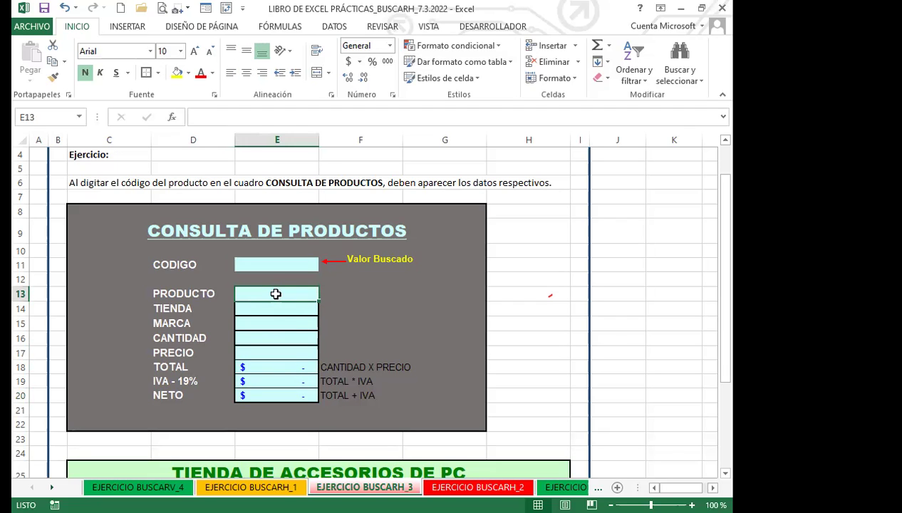
left_click(277, 369)
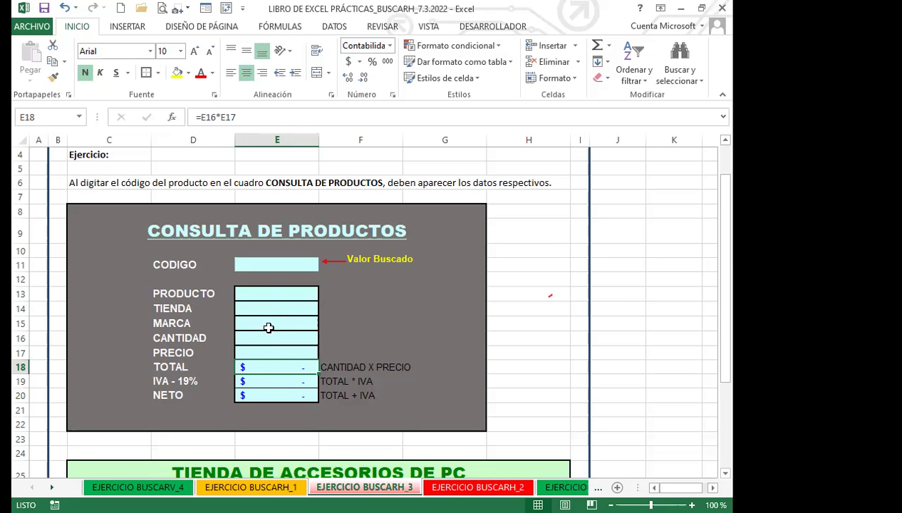
- Review the TIENDA DE ACCESORIOS DE PC table, comparing its Codigo row and product data with the query form's fields
scroll(262, 363, "down", 2)
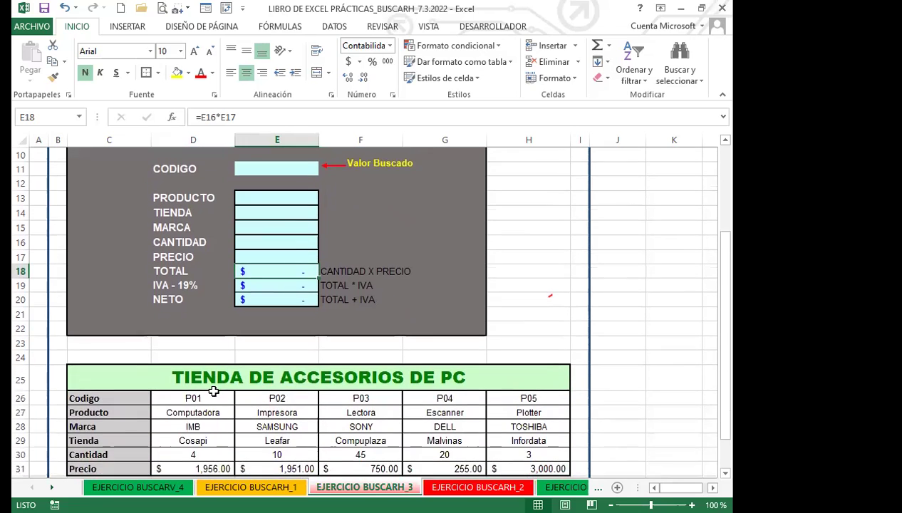
scroll(214, 391, "down", 1)
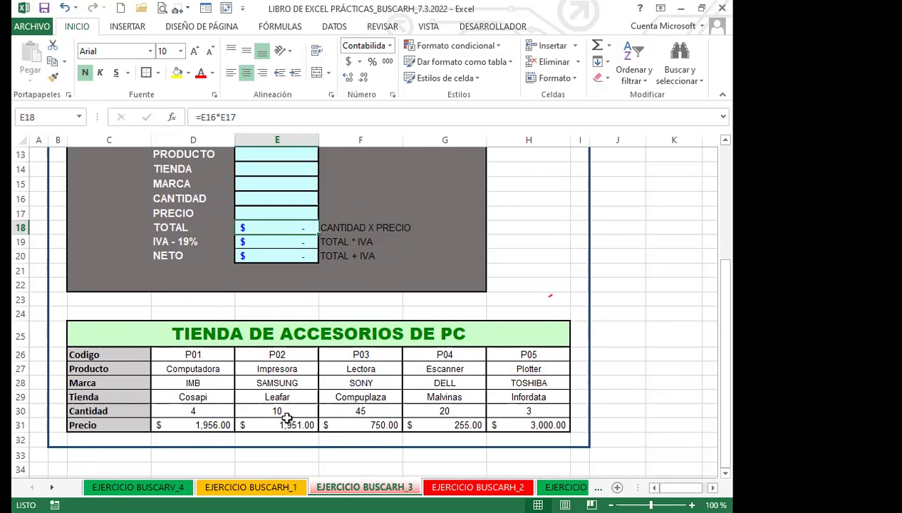
left_click(292, 382)
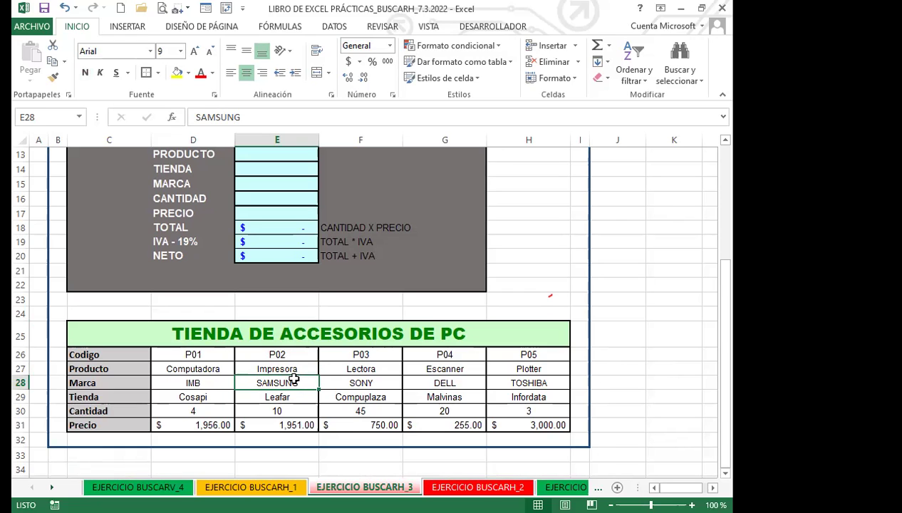
left_click(126, 356)
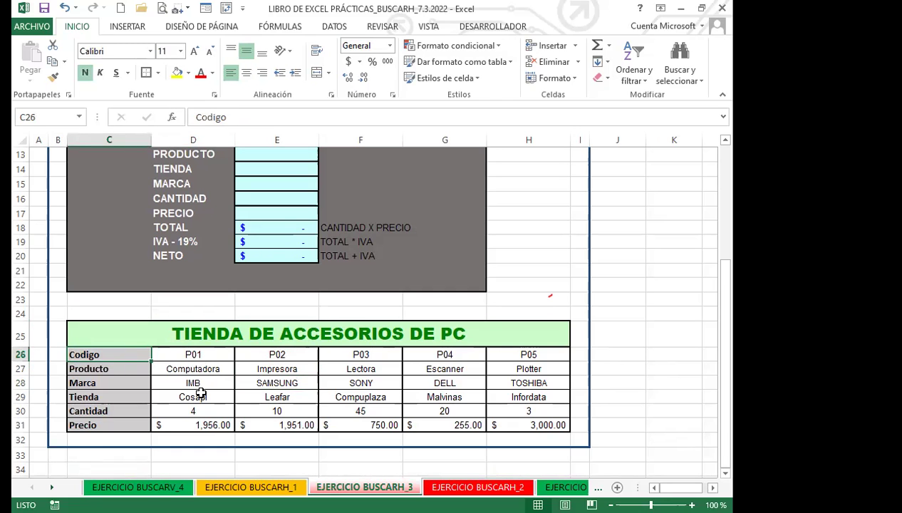
scroll(251, 397, "up", 2)
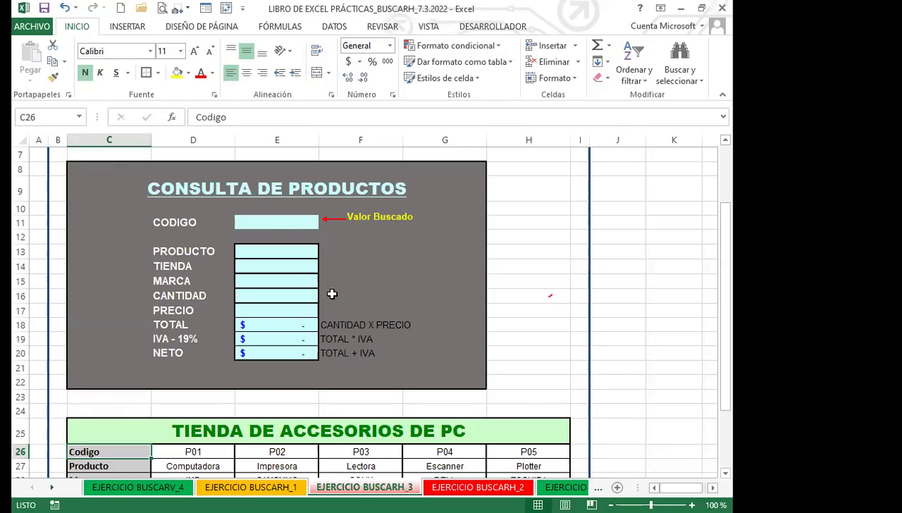
- Add list data validation to the CODIGO cell E11, using the product codes in $D$26:$H$26 as the source
left_click(277, 219)
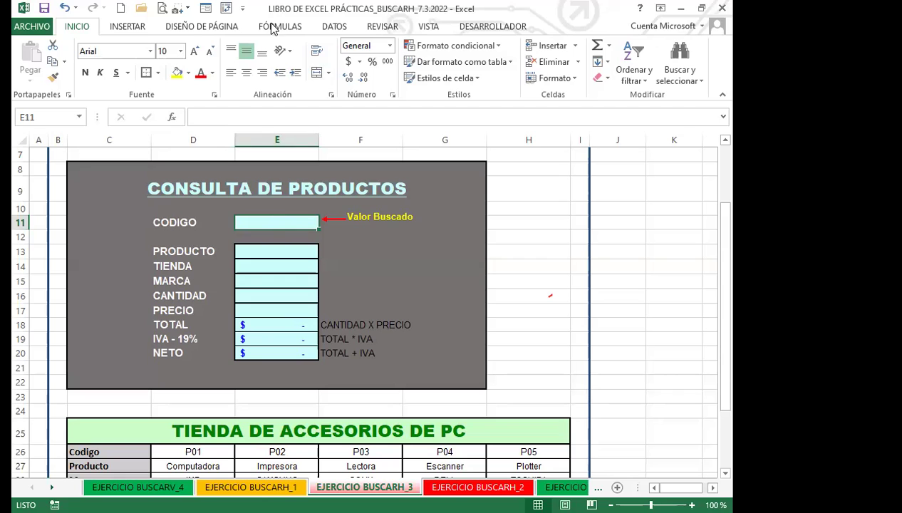
left_click(335, 27)
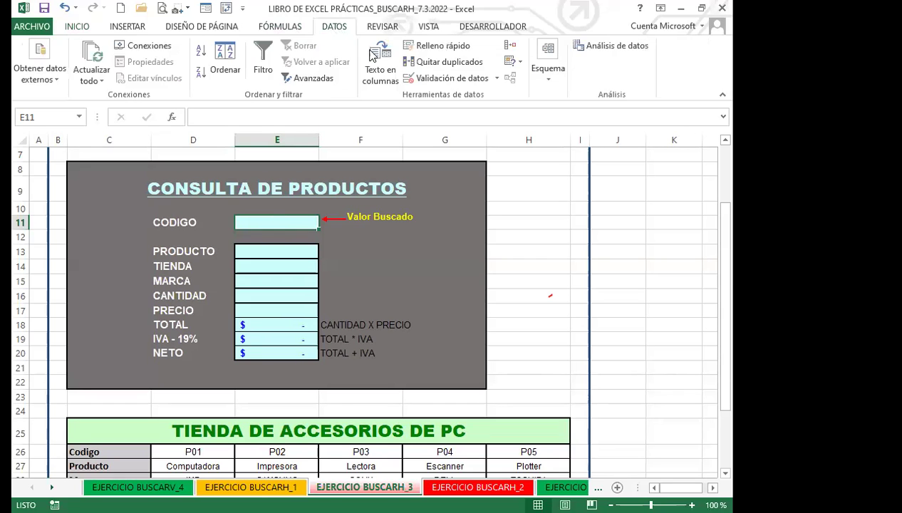
left_click(497, 79)
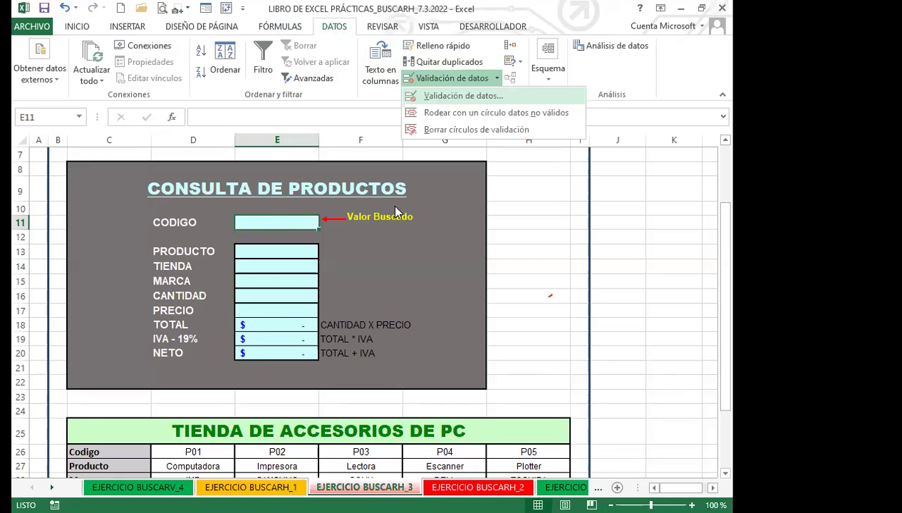
left_click(531, 96)
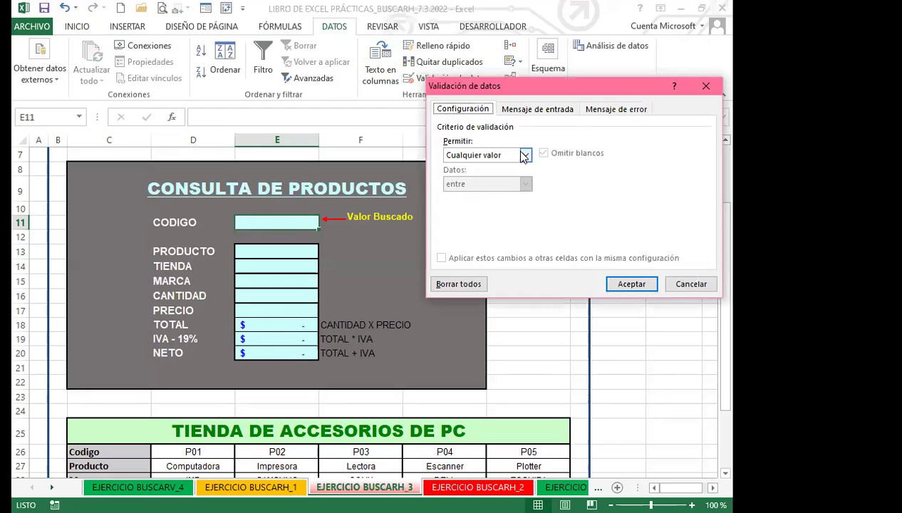
left_click(525, 155)
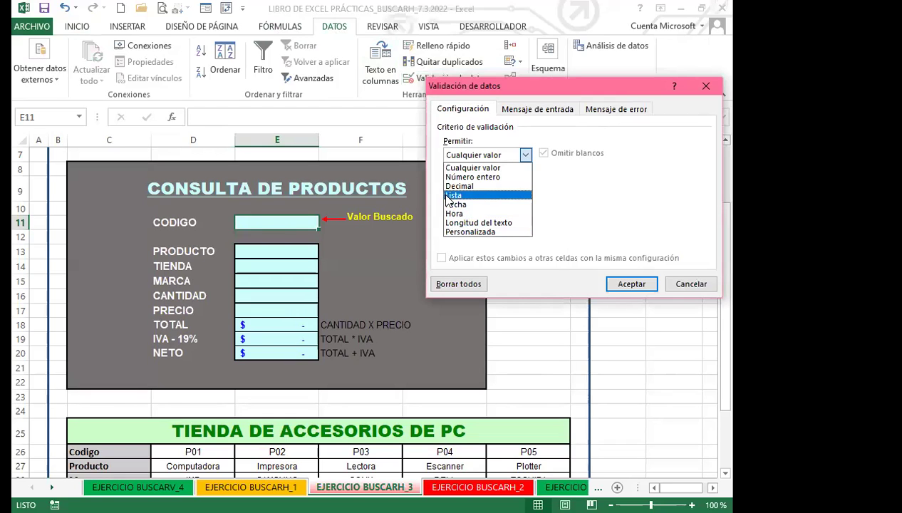
left_click(453, 195)
left_click(620, 213)
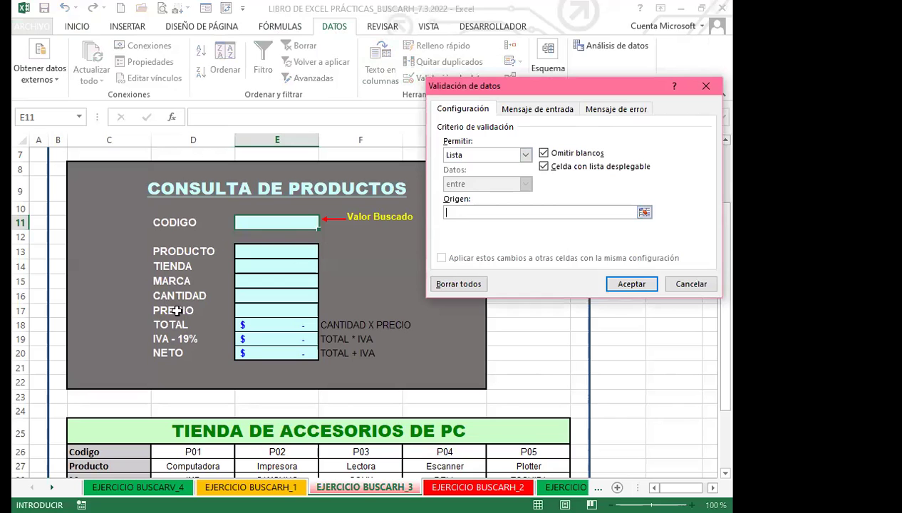
scroll(113, 377, "down", 2)
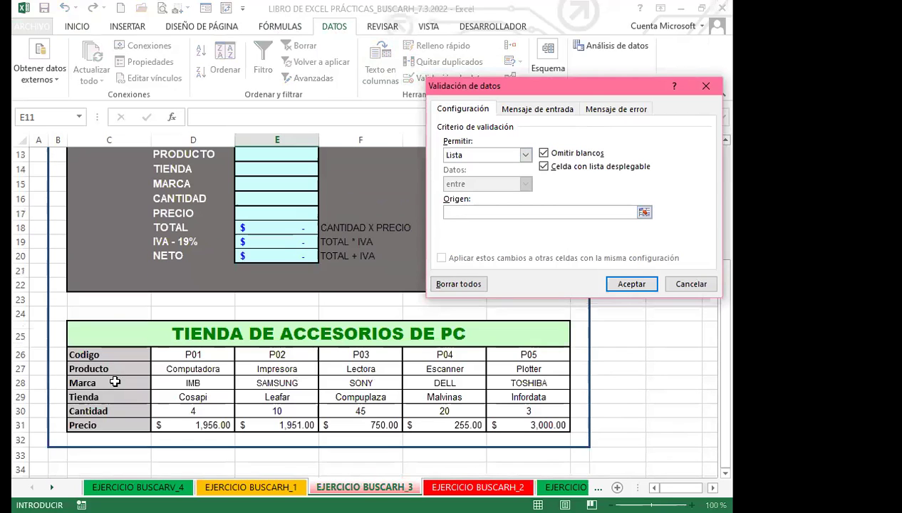
left_click(189, 353)
left_click(508, 352, "shift")
left_click(635, 288)
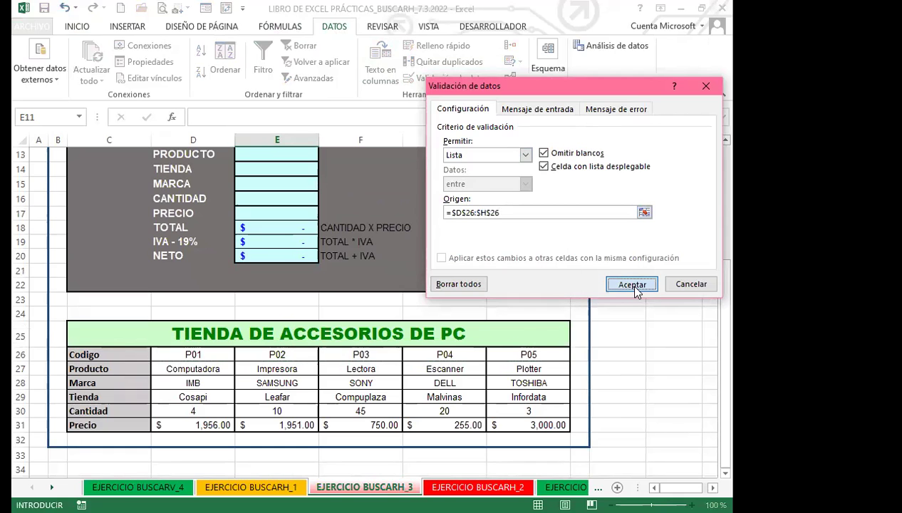
- Check the product codes offered in the CODIGO cell's drop-down list without choosing one
scroll(296, 238, "up", 1)
left_click(325, 169)
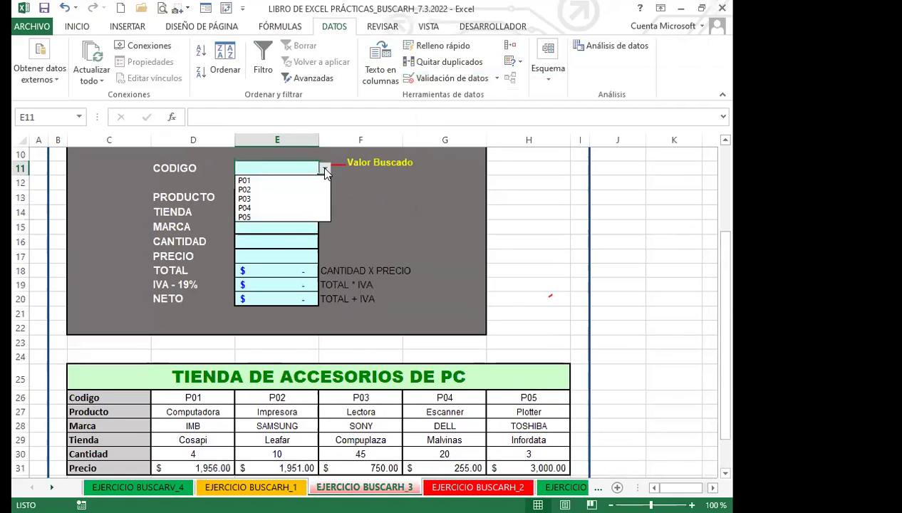
key("Down")
key("Down")
key("Up")
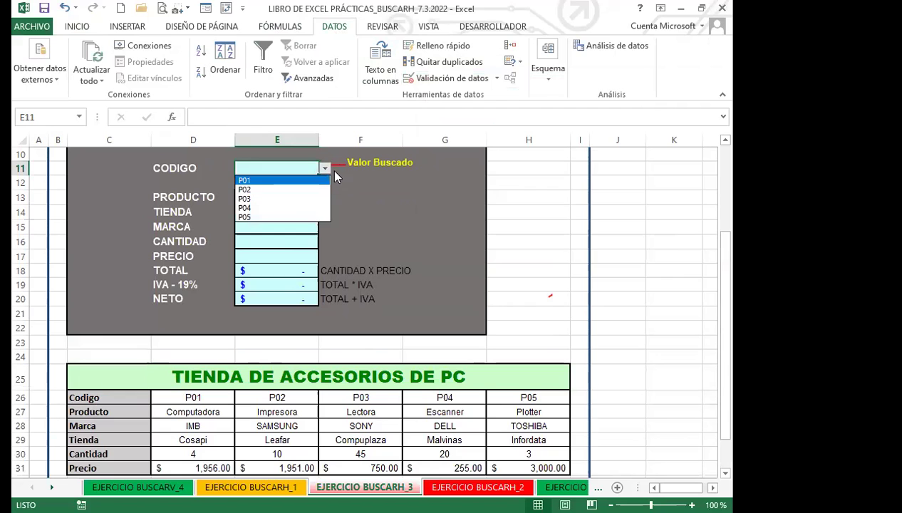
left_click(325, 170)
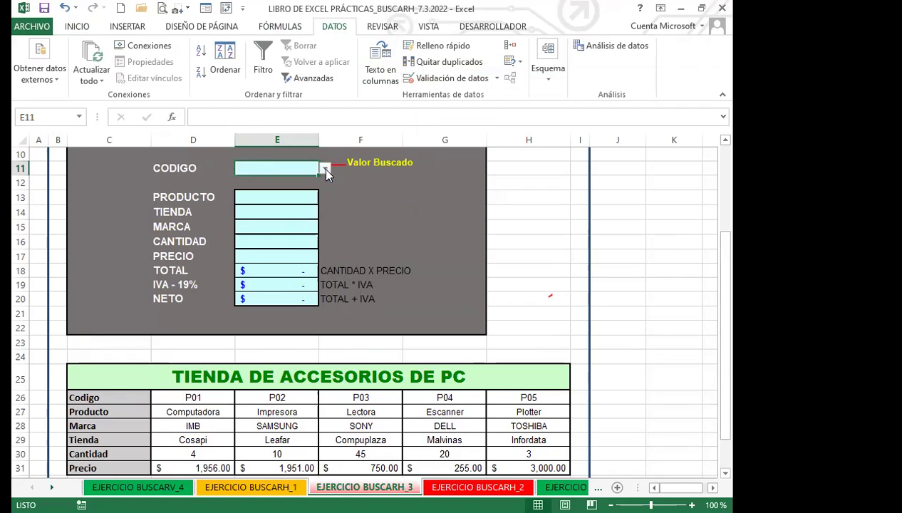
scroll(39, 380, "down", 1)
scroll(211, 306, "up", 1)
scroll(211, 306, "up", 1)
- Select the PRODUCTO cell E13 and collapse the ribbon so the form and product table fit on screen together
left_click(253, 252)
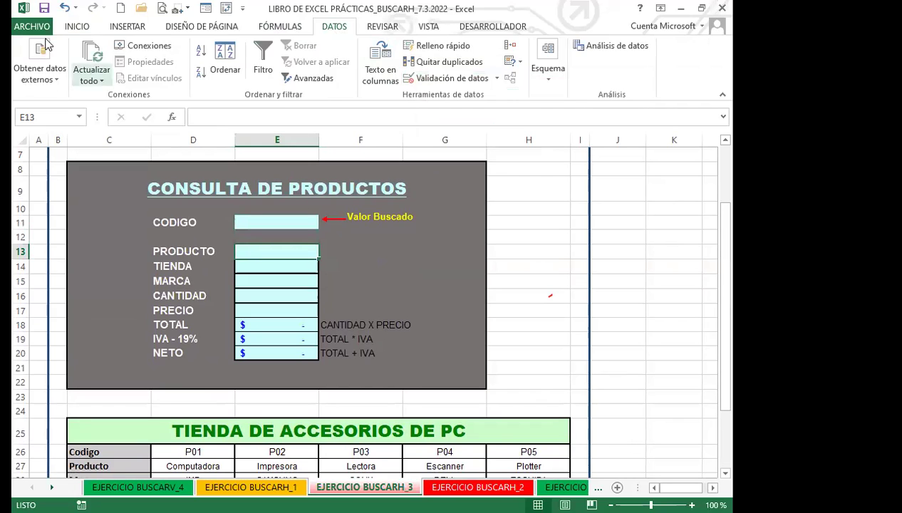
left_click(75, 32)
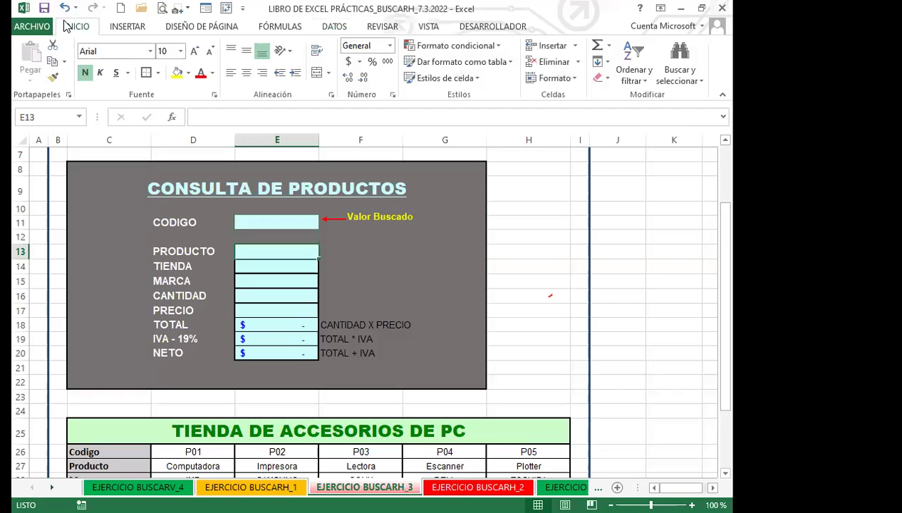
double_click(75, 32)
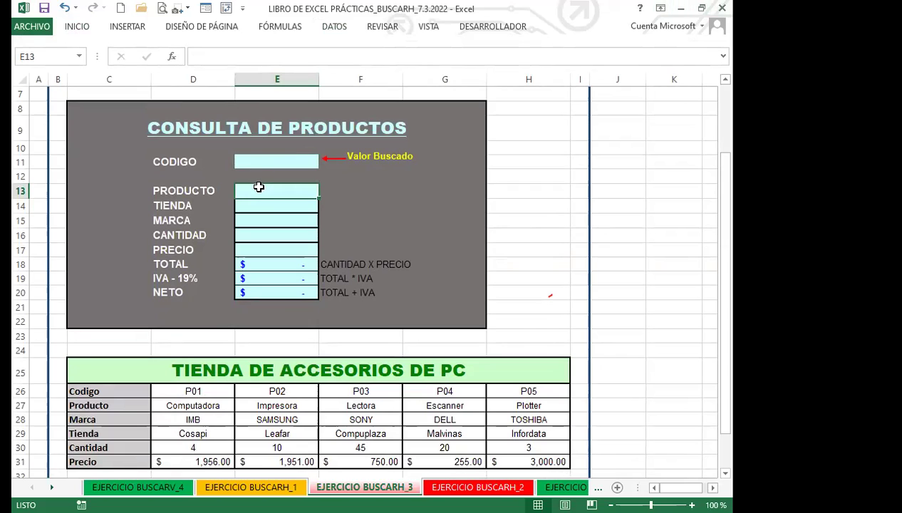
type("=B")
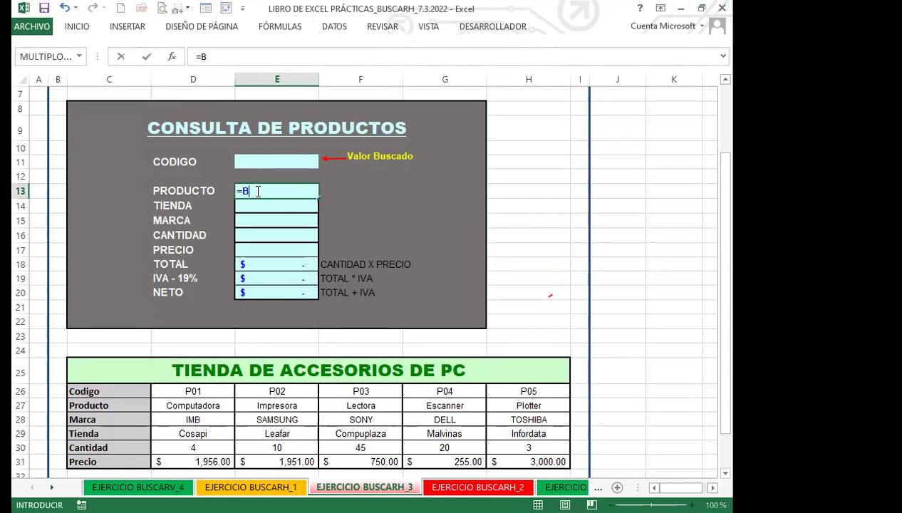
type("USC")
left_click(268, 220)
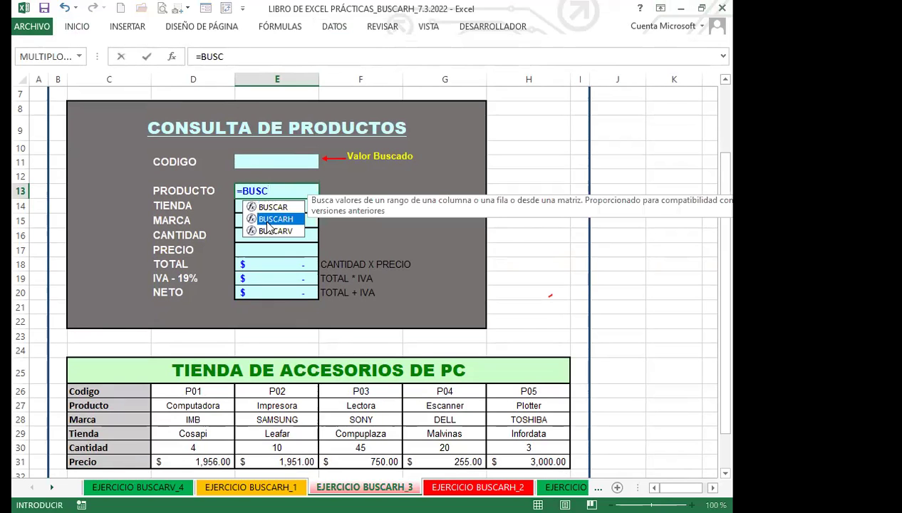
key("Tab")
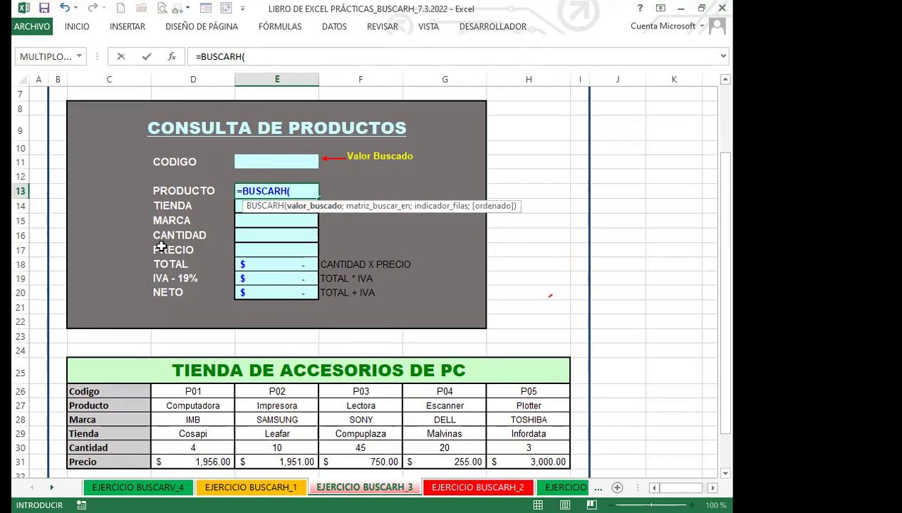
left_click(283, 164)
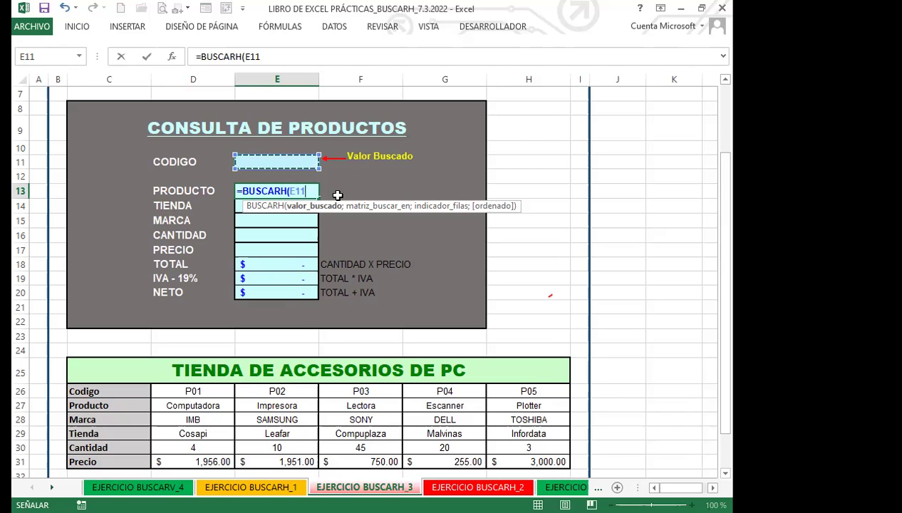
key("BackSpace")
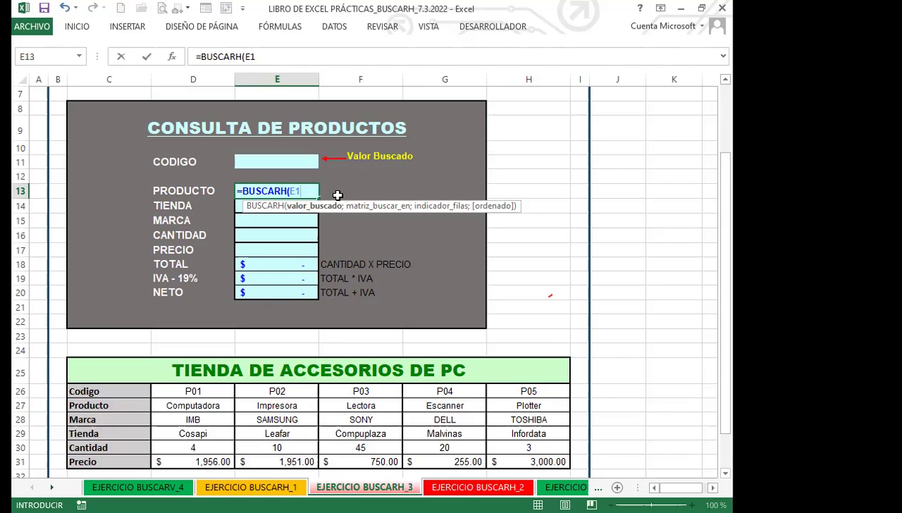
key("BackSpace")
key("BackSpace")
key("BackSpace")
key("BackSpace")
key("BackSpace")
key("BackSpace")
key("BackSpace")
key("BackSpace")
key("BackSpace")
key("BackSpace")
key("BackSpace")
- Examine the merged TIENDA DE ACCESORIOS DE PC title in row 25 and the extent of the product table beneath it
scroll(97, 322, "down", 1)
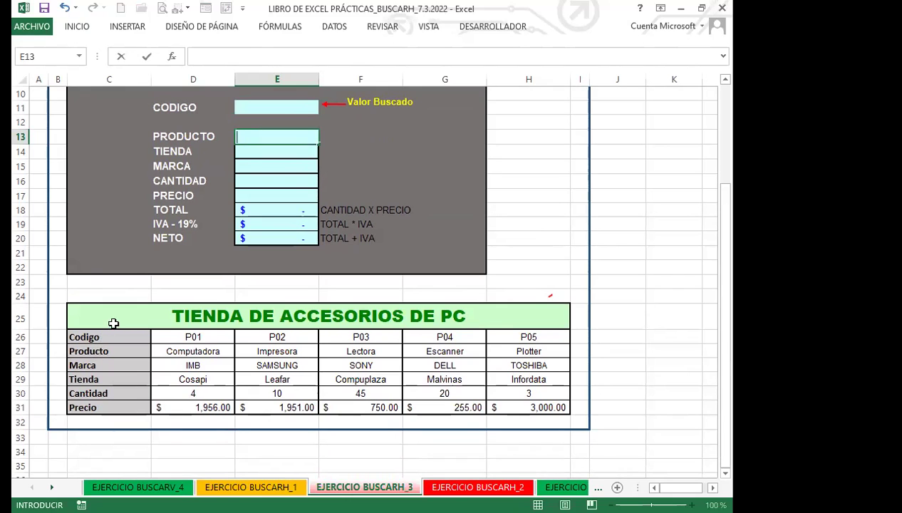
left_click(162, 317)
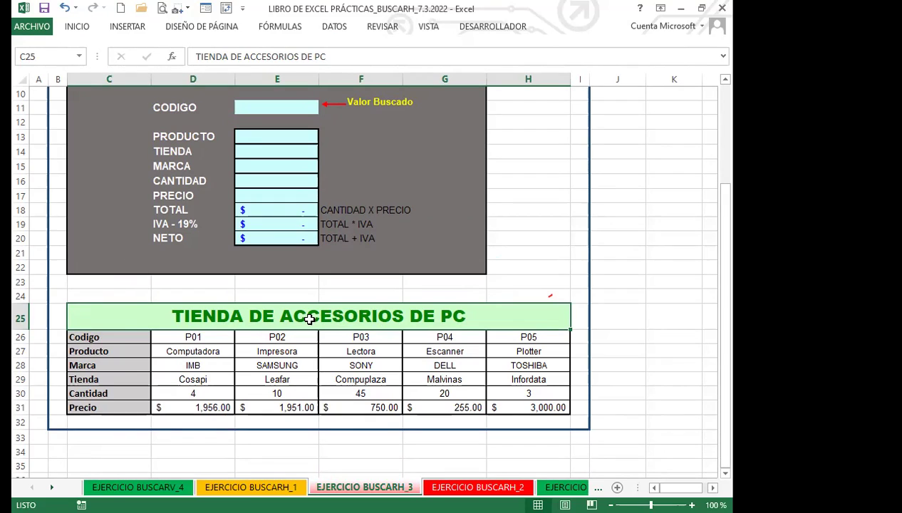
left_click(75, 26)
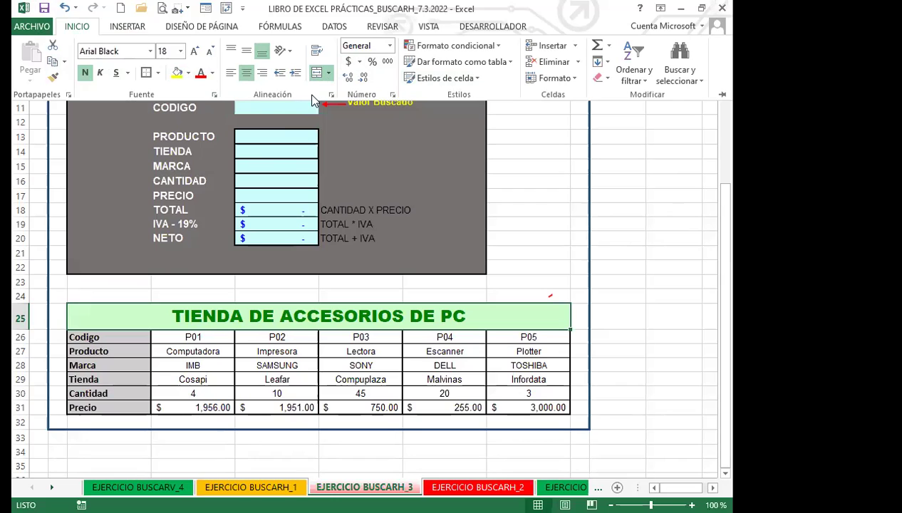
left_click(137, 324)
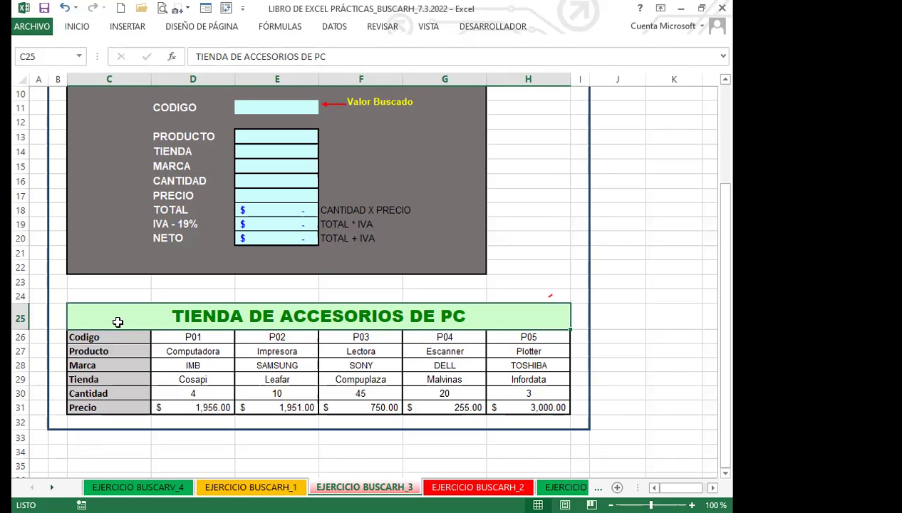
left_click_drag(110, 337, 507, 407)
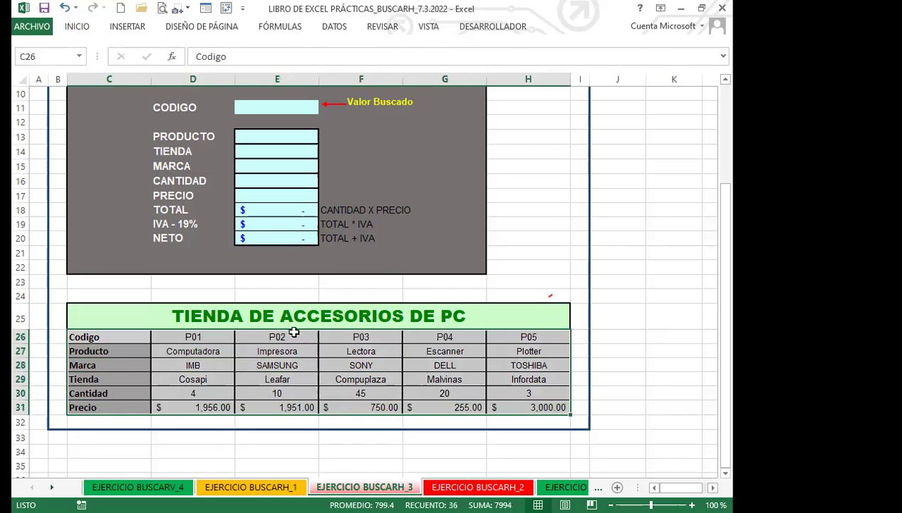
left_click(271, 316)
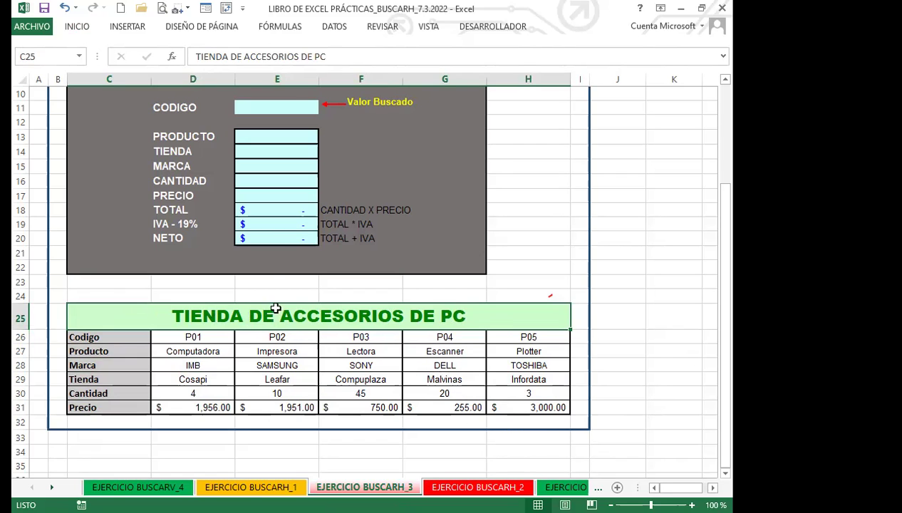
left_click(292, 332)
left_click(282, 318)
triple_click(197, 56)
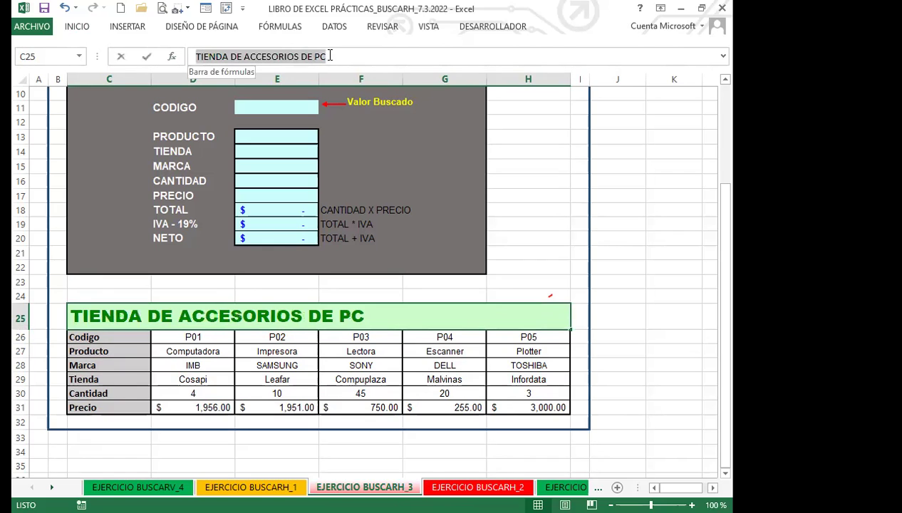
key("Escape")
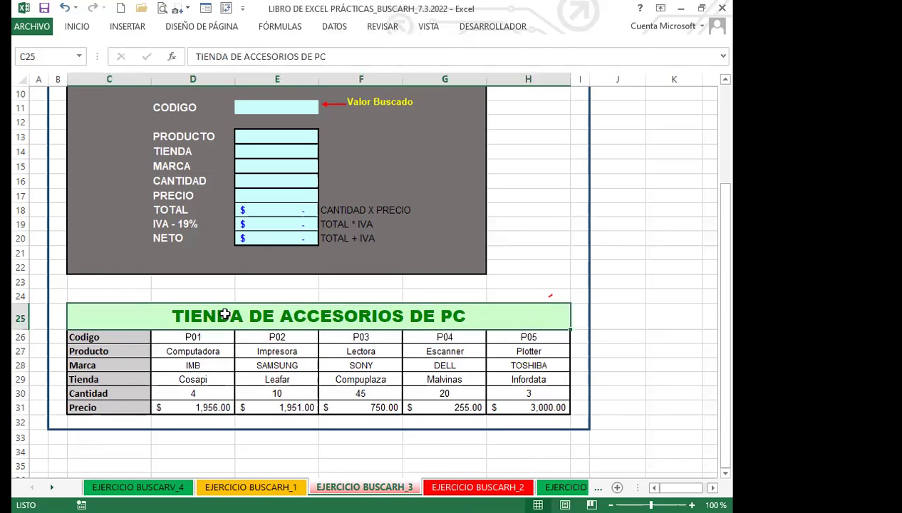
left_click_drag(217, 315, 212, 336)
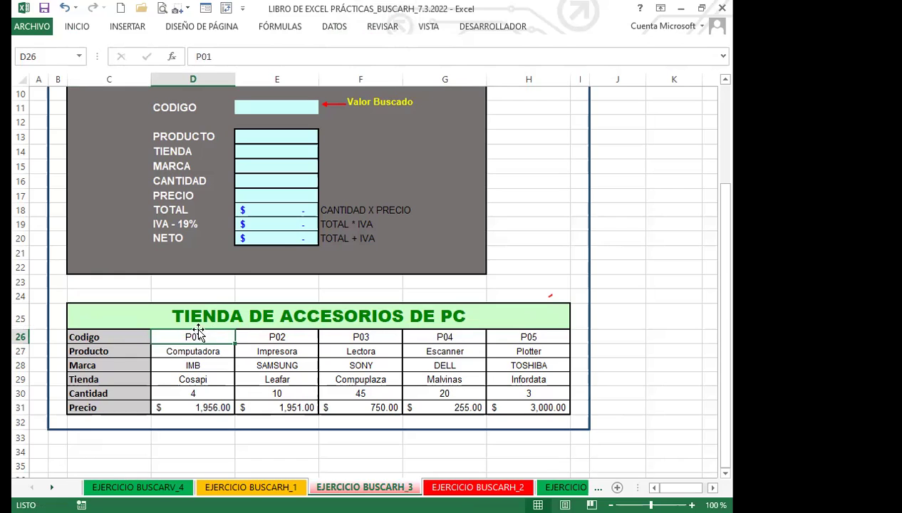
- Name the product table range C26:H31, including its row labels but not the merged title, as TIENDA
left_click(113, 335)
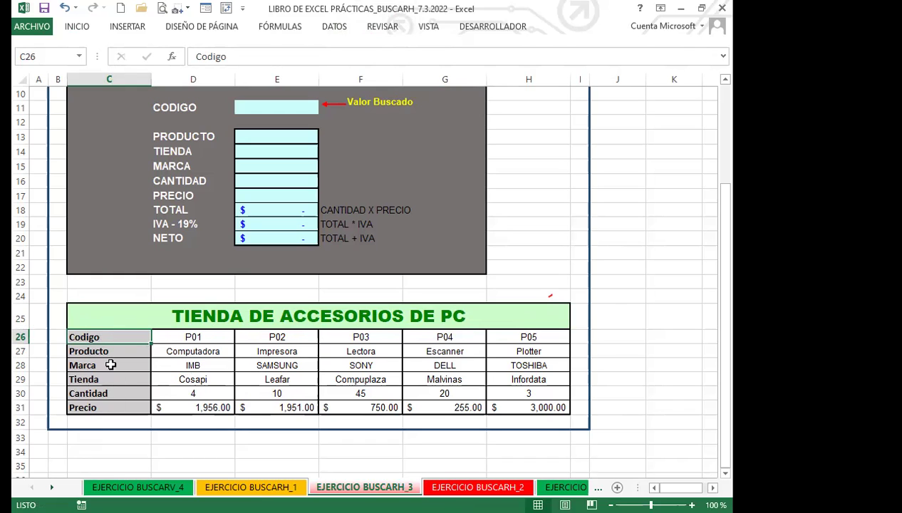
left_click_drag(210, 351, 512, 408)
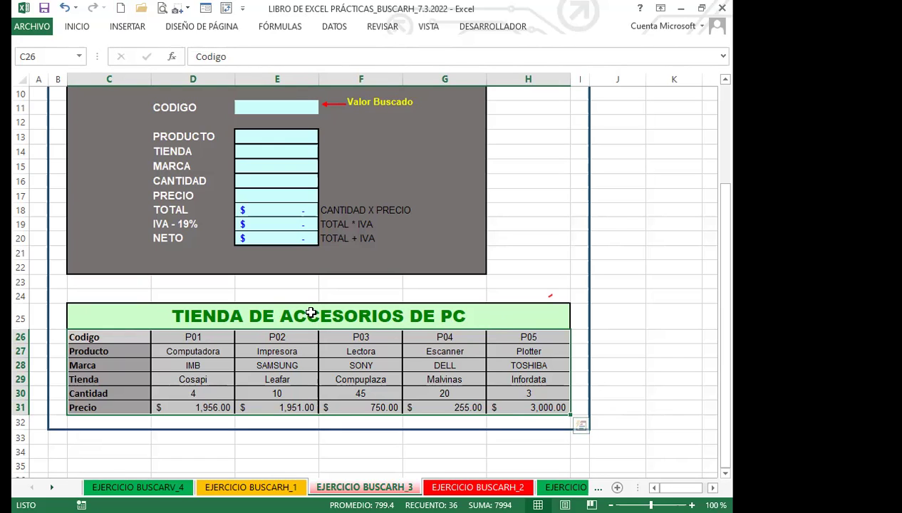
left_click(48, 54)
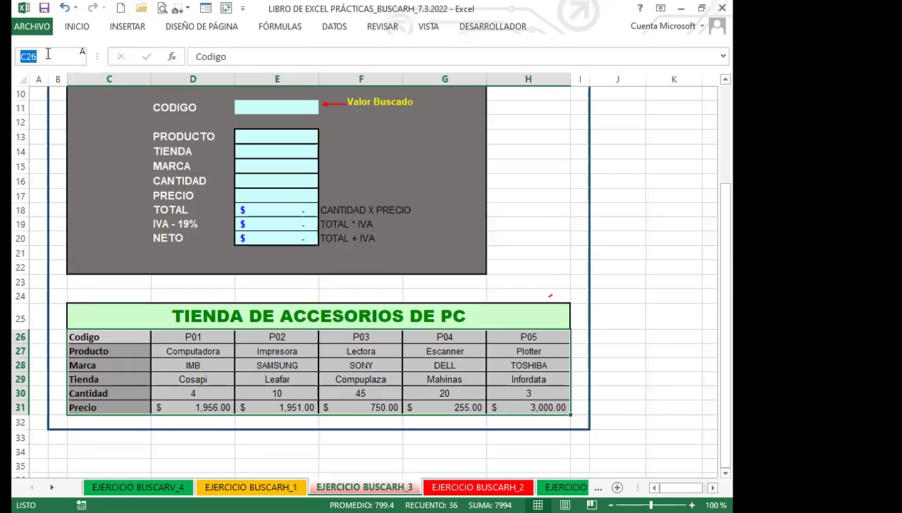
type("TIENDA")
key("Return")
left_click(180, 335)
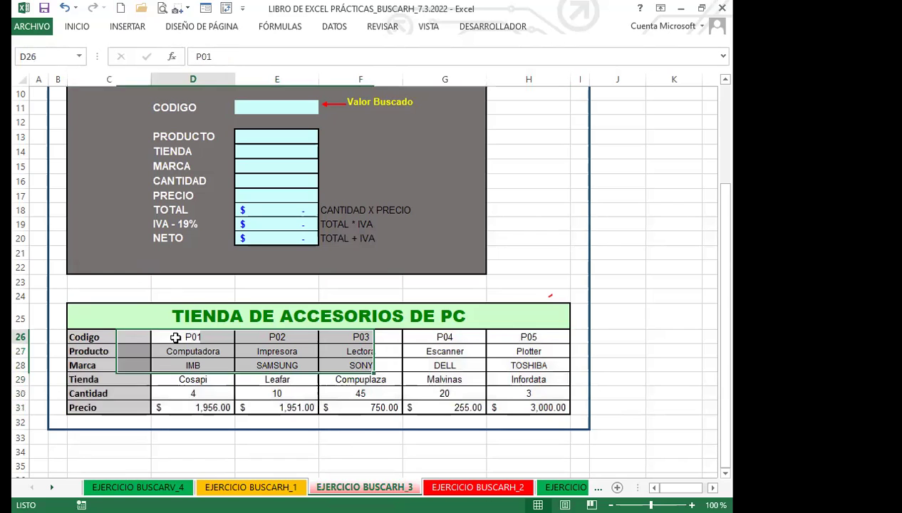
- Start the PRODUCTO formula in E13 with SI.ERROR wrapping BUSCARH, using the CODIGO cell E11 as the lookup value
scroll(222, 293, "up", 1)
left_click(258, 188)
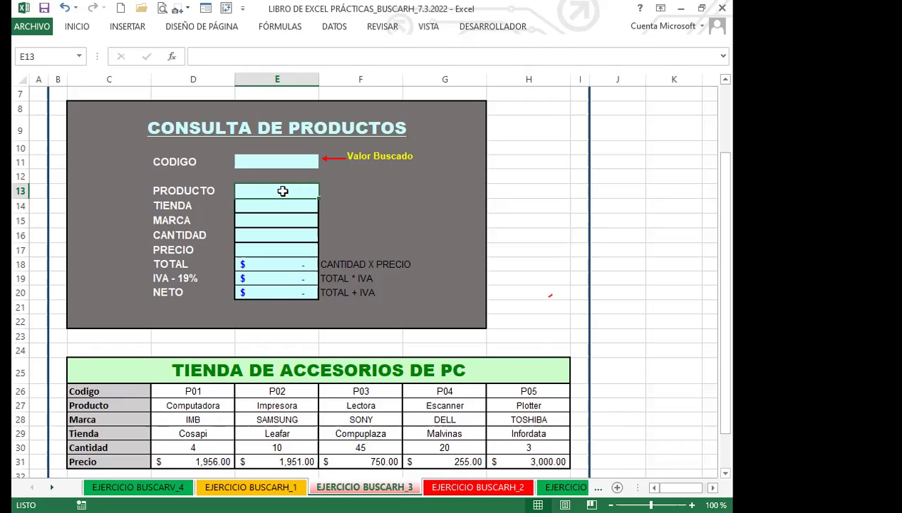
type("=")
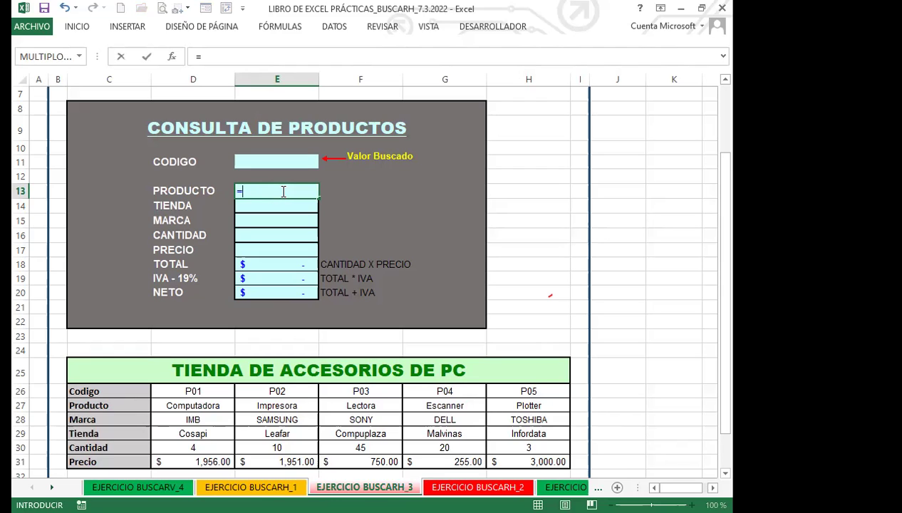
type("SI")
left_click(280, 219)
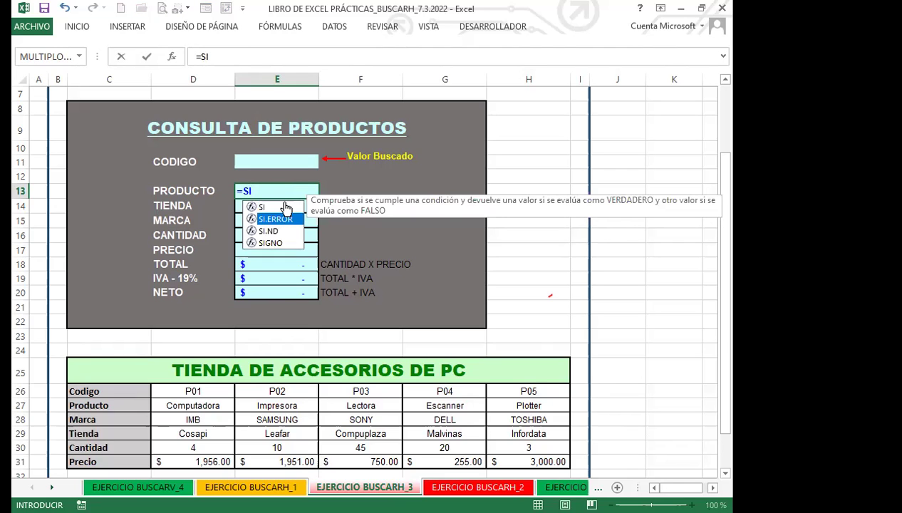
key("Tab")
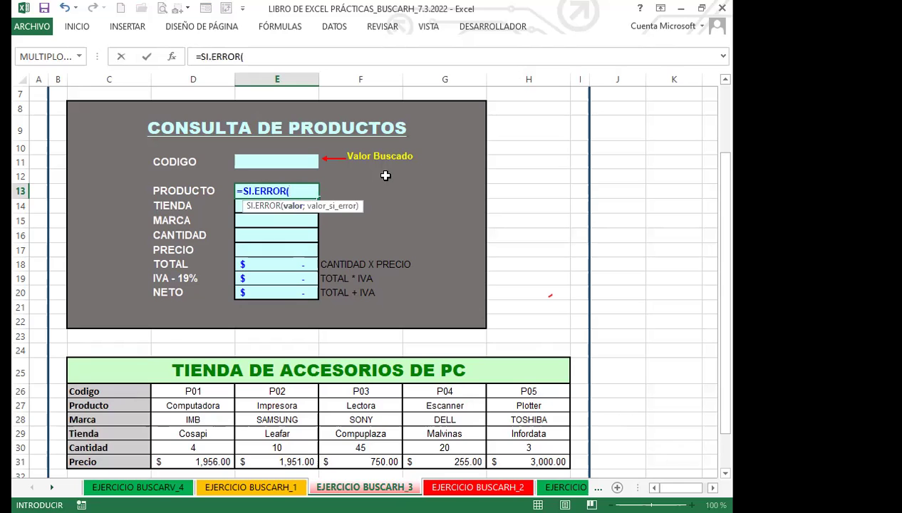
type("BU")
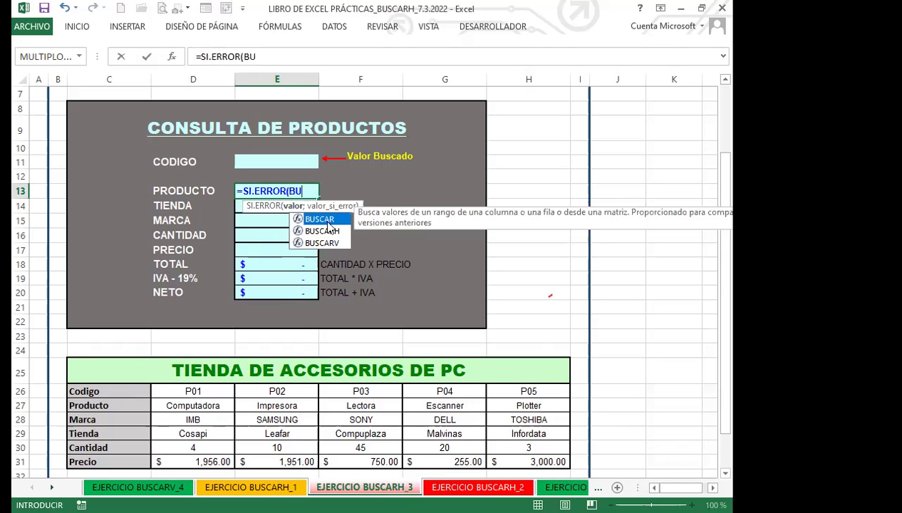
left_click(313, 231)
key("Tab")
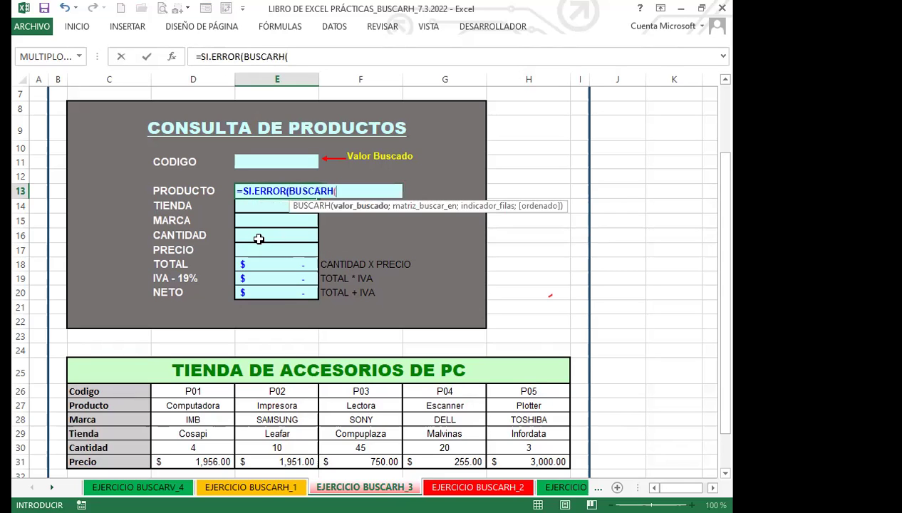
left_click(282, 162)
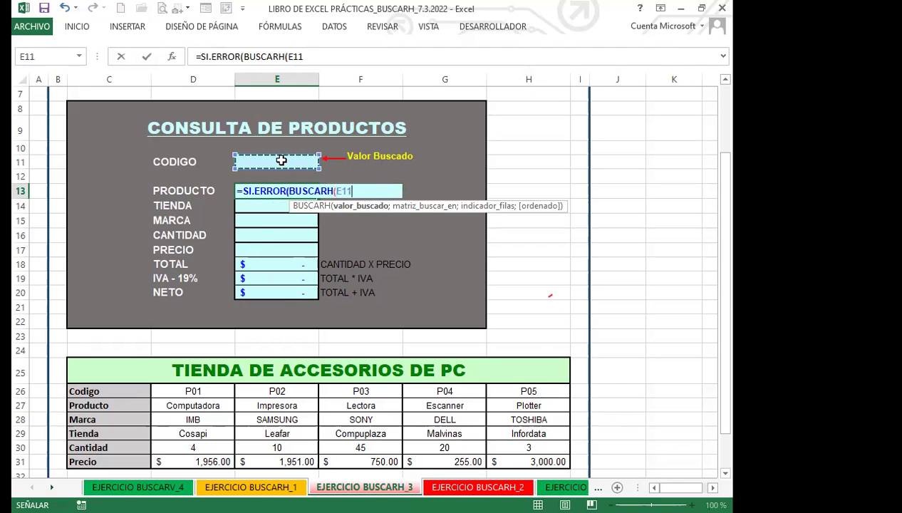
- Supply the BUSCARH arguments in E13: the named range TIENDA, row index 2 and 0 for an exact match
type(";")
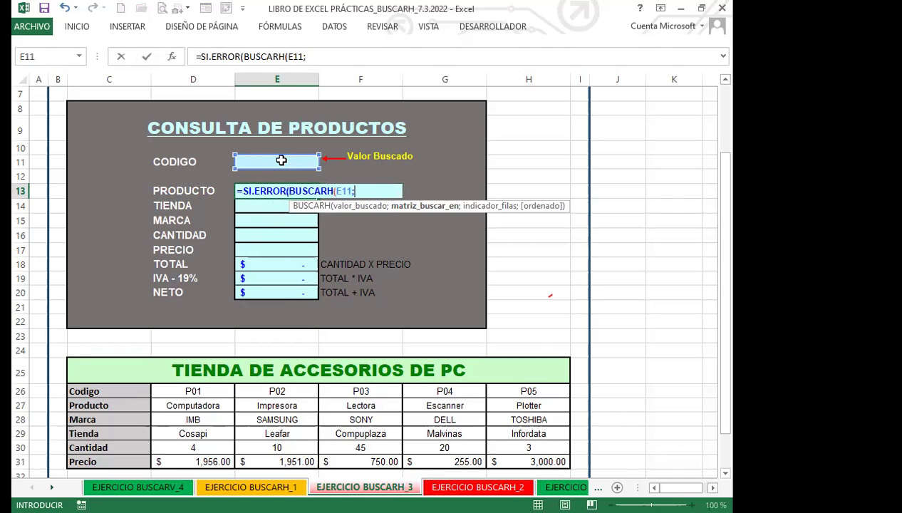
type("TI")
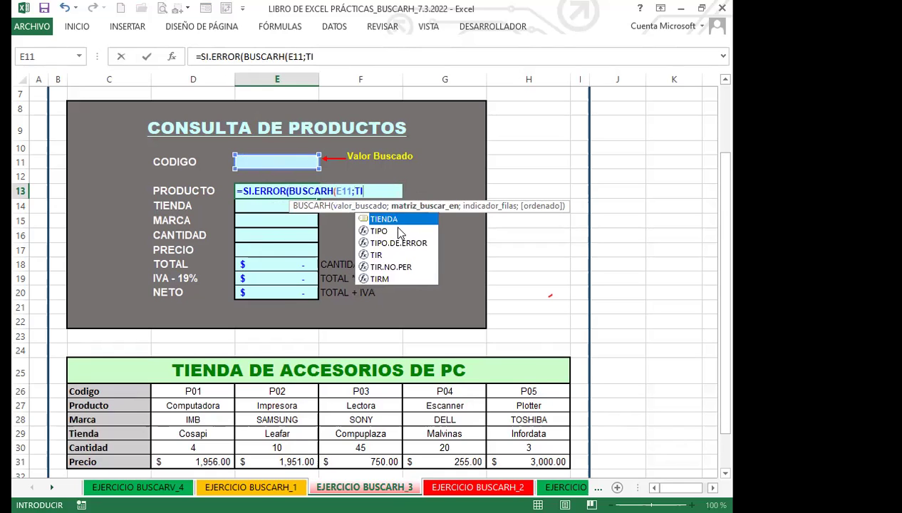
key("Tab")
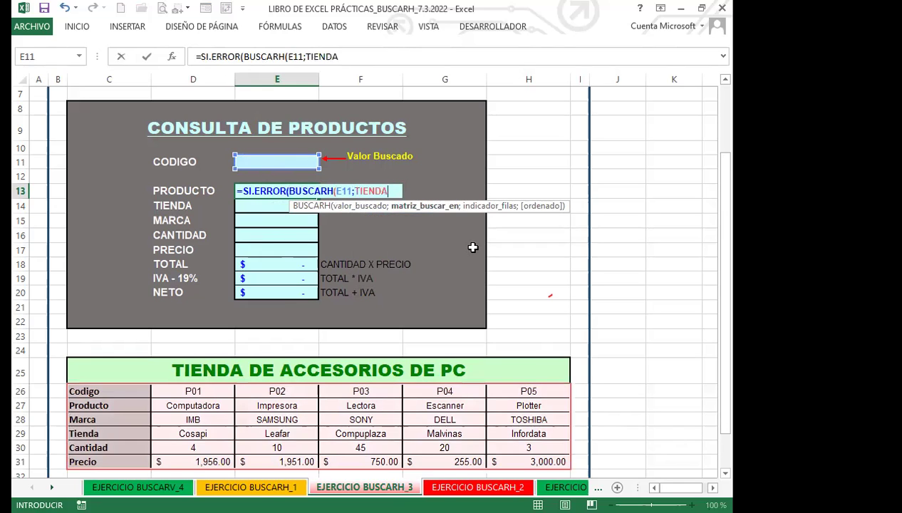
type(";")
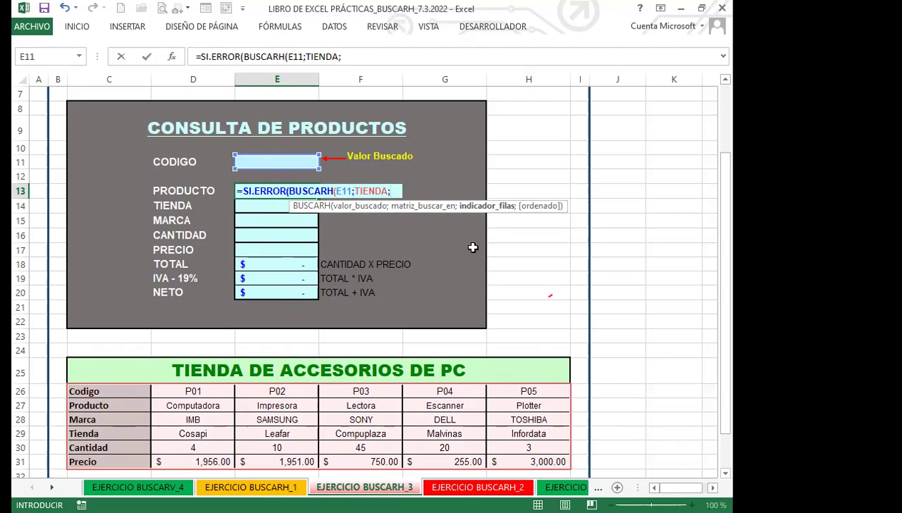
type("2")
type(";")
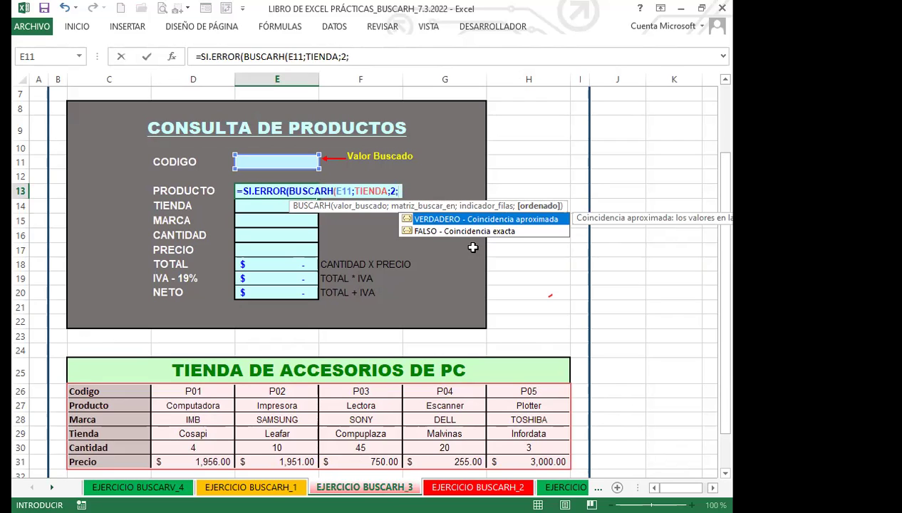
type("0")
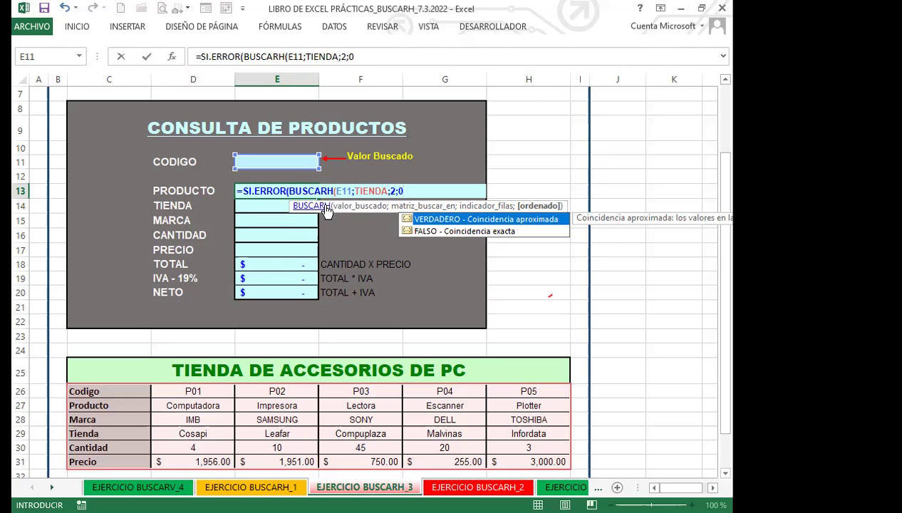
- Make the E11 reference absolute as $E$11 and complete the formula with "CONSULTAR EL CÓDIGO" as the error value
left_click(343, 188)
key("F4")
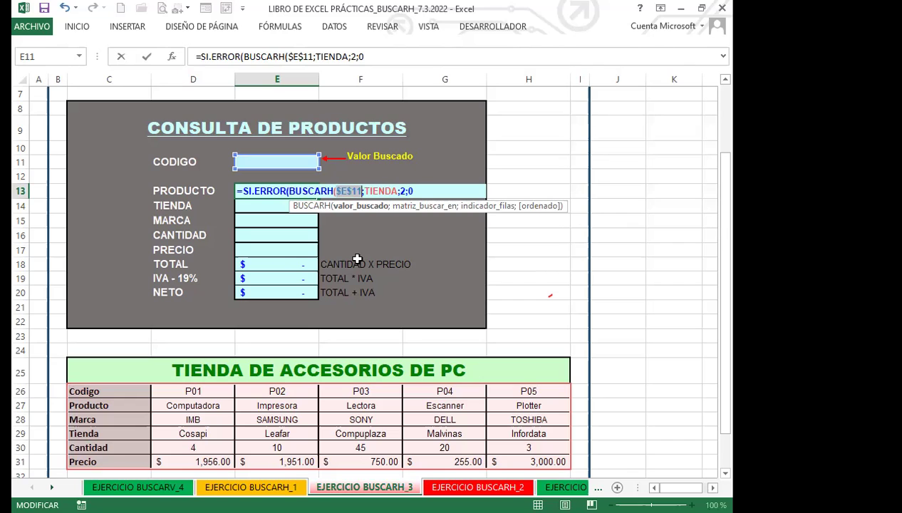
left_click(419, 191)
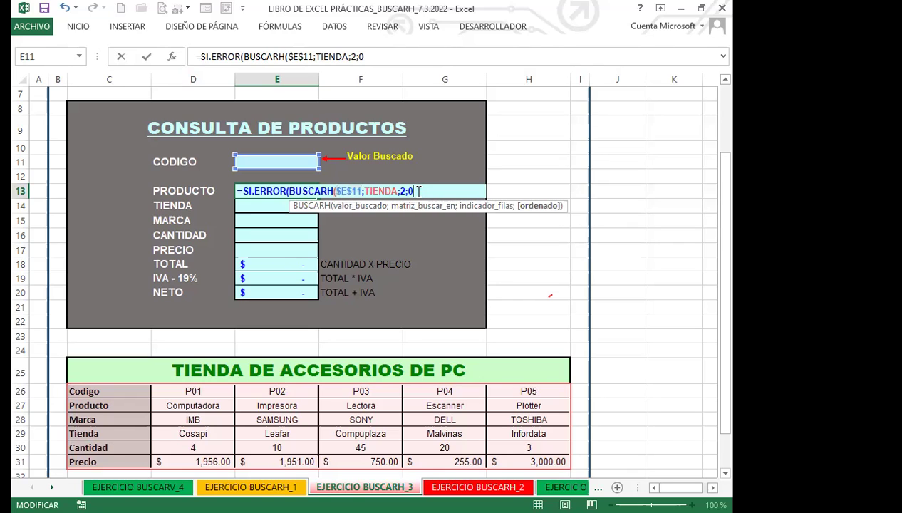
type(");\"")
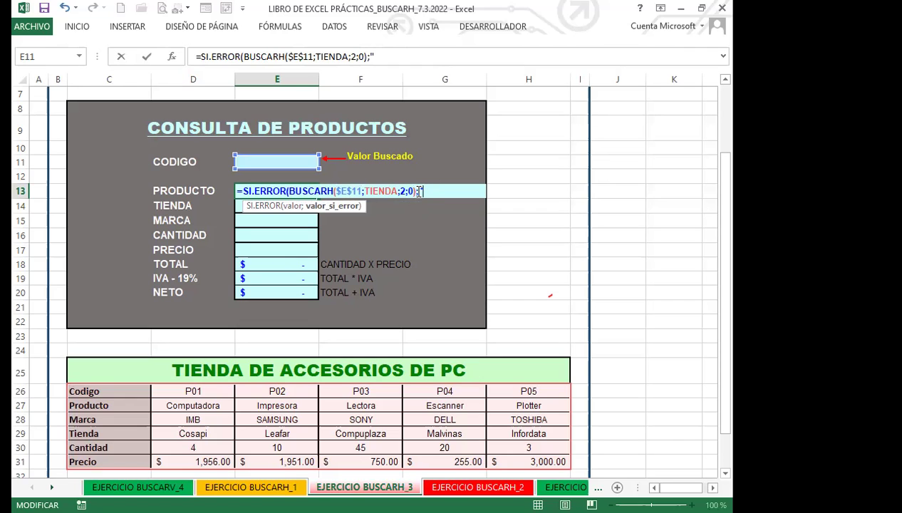
type("CONSULTAR")
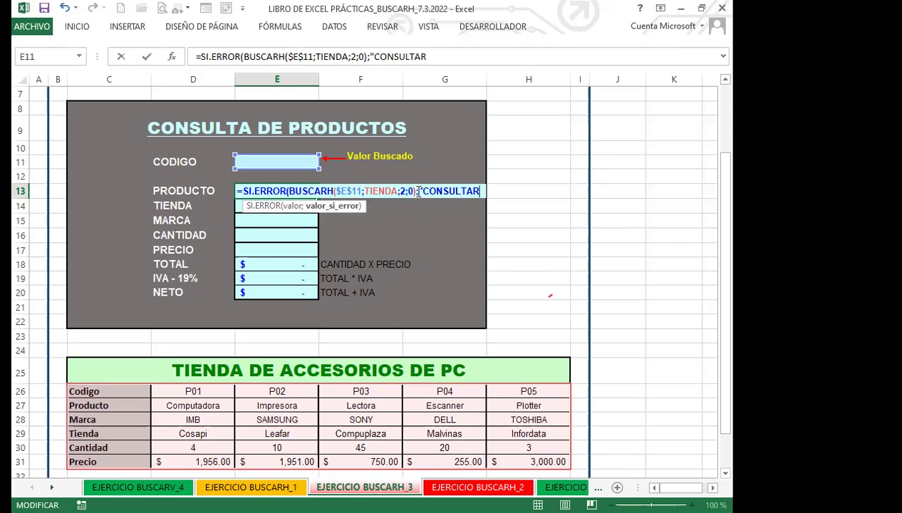
type(" EL CÓDIGO\")")
key("Return")
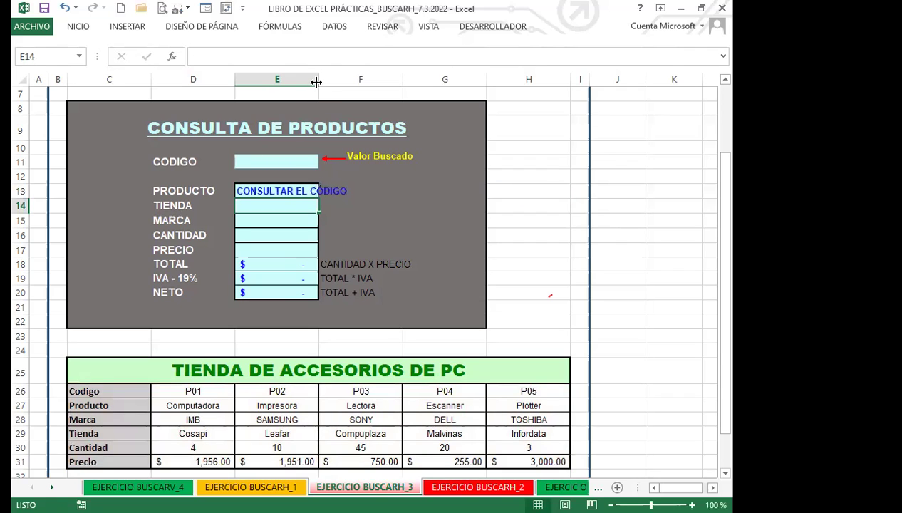
- Widen column E to fit the PRODUCTO text and choose P01 in the CODIGO list to test the lookup
left_click_drag(316, 83, 356, 83)
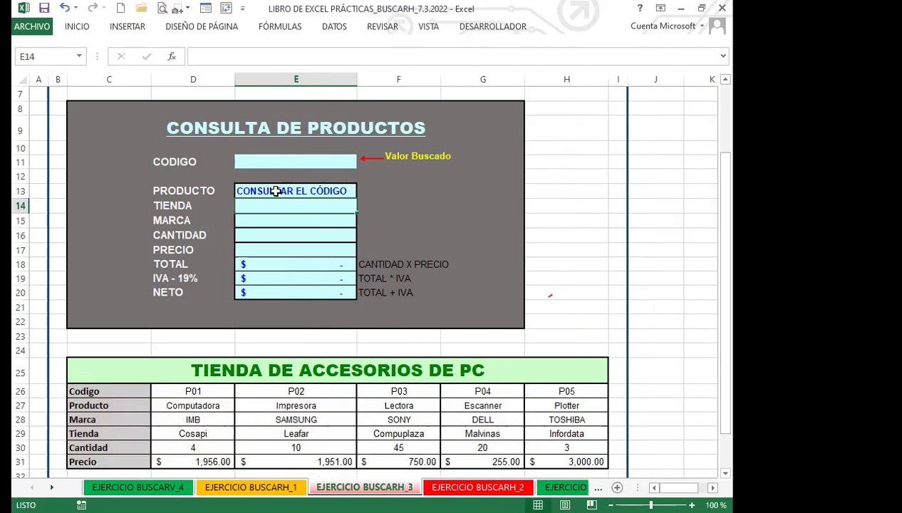
left_click(265, 193)
left_click(289, 162)
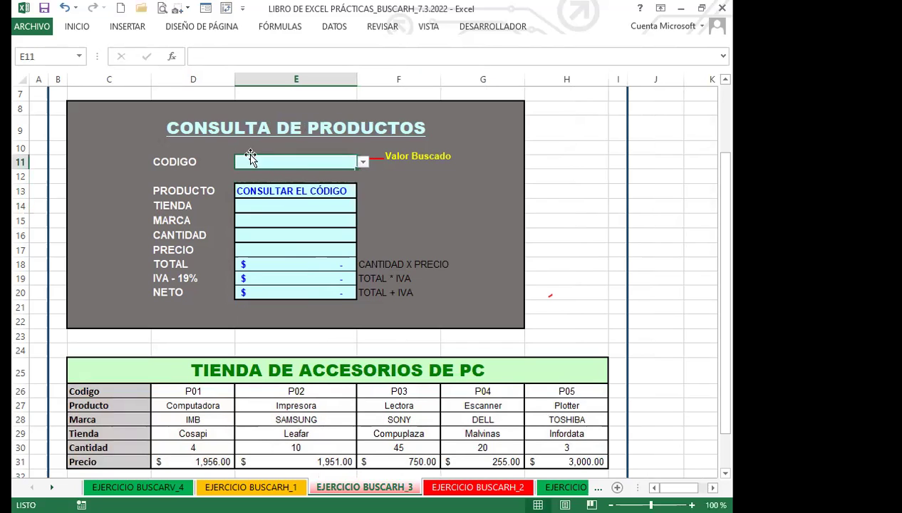
left_click(365, 164)
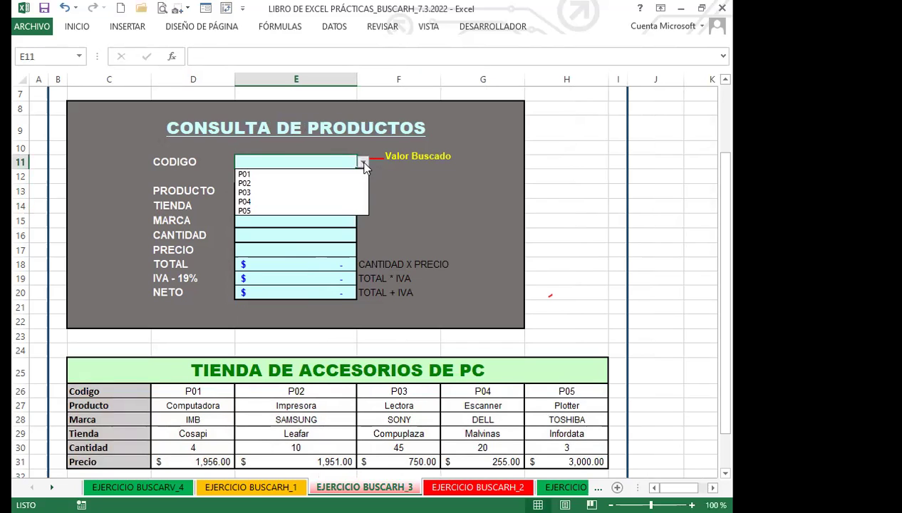
left_click(255, 174)
left_click(275, 191)
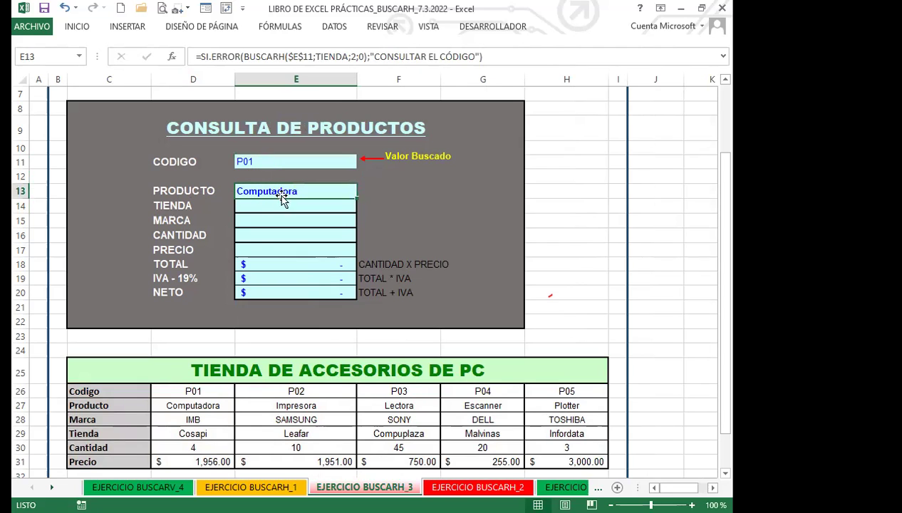
- Check the P01 product in the table and fill the PRODUCTO formula from E13 down through E17
left_click(213, 405)
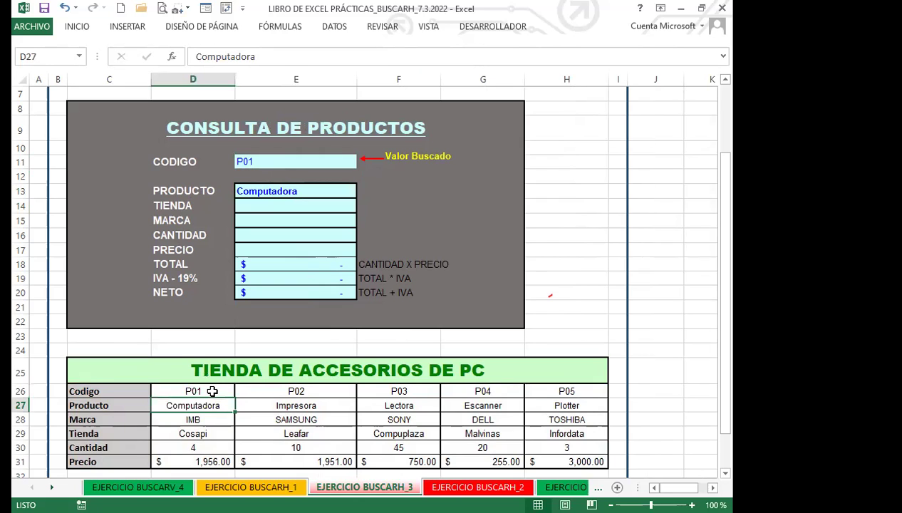
left_click(208, 391)
left_click(209, 406)
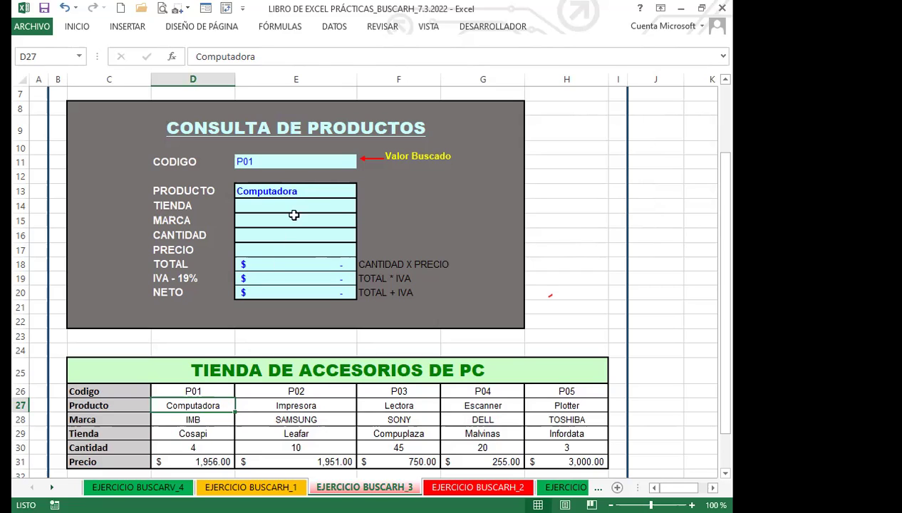
left_click(305, 192)
left_click_drag(356, 202, 338, 245)
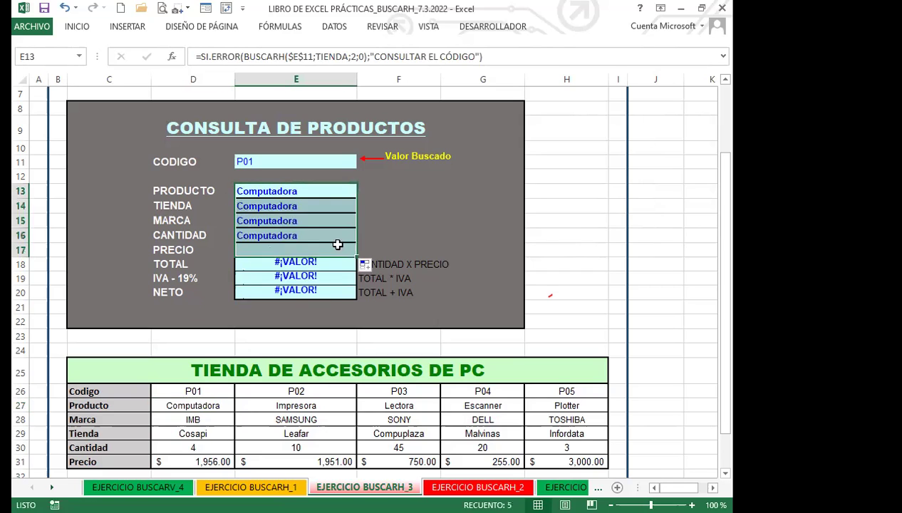
- Set the BUSCARH row index in the TIENDA formula in E14 to 4
left_click(290, 206)
double_click(308, 208)
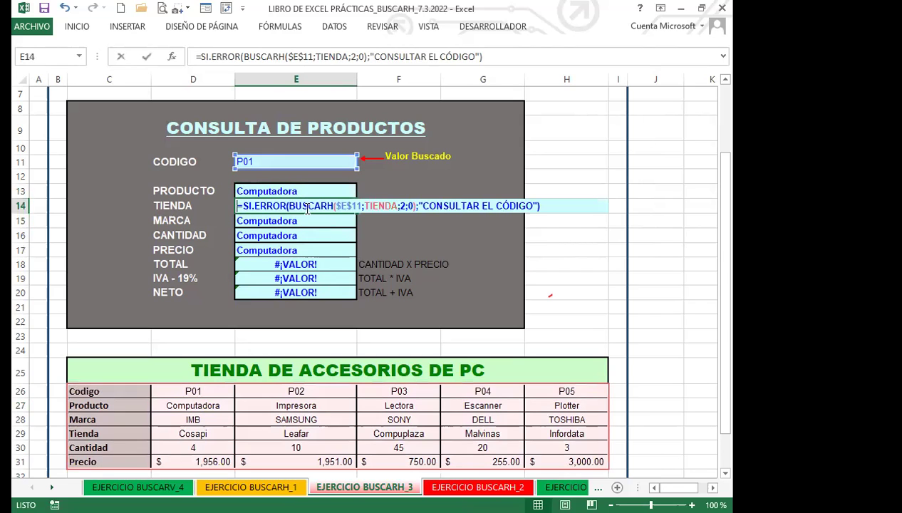
left_click(405, 205)
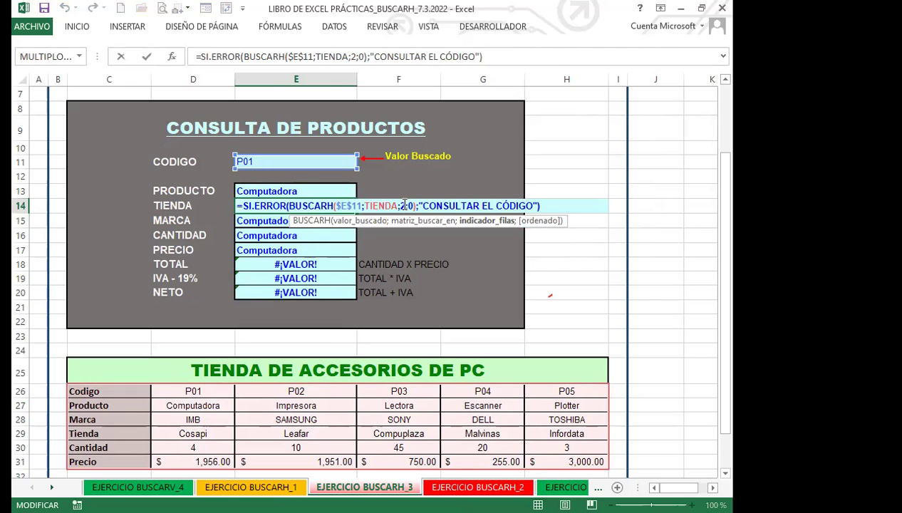
key("BackSpace")
type("4")
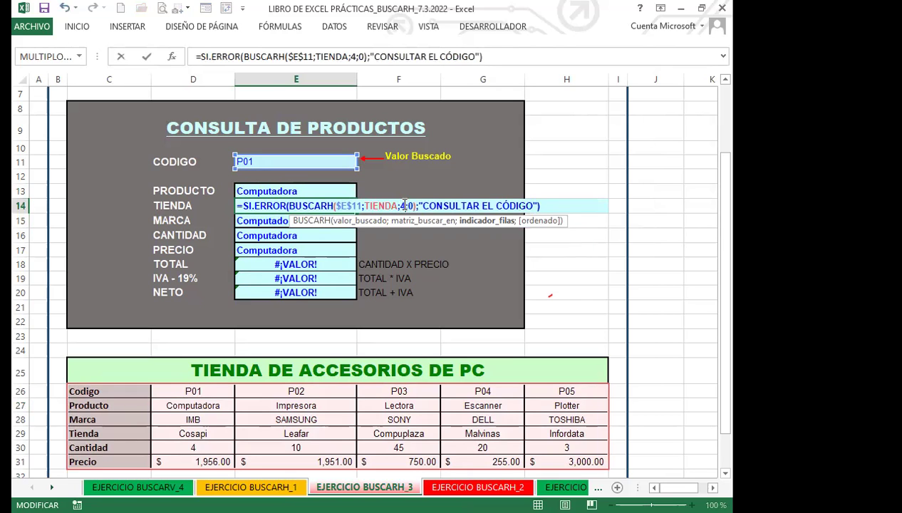
key("Return")
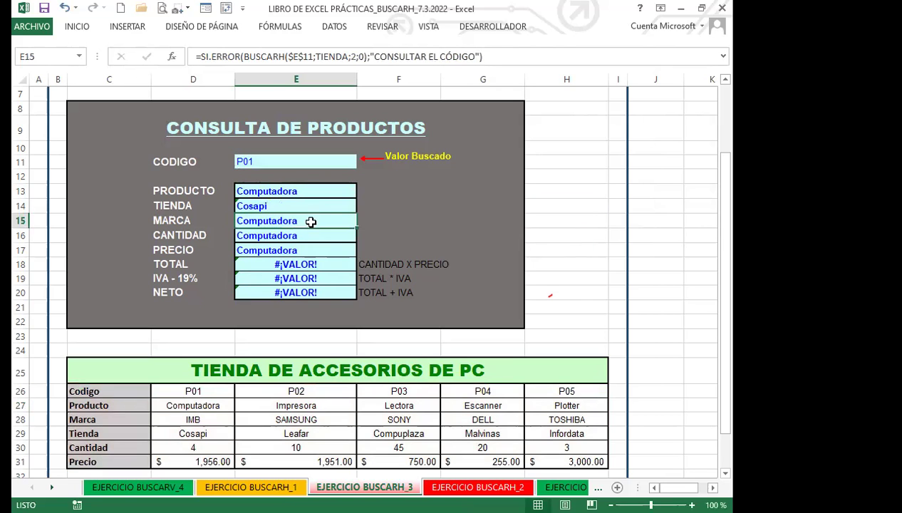
- Set the BUSCARH row index in the MARCA formula in E15 to 3
double_click(312, 223)
left_click(406, 221)
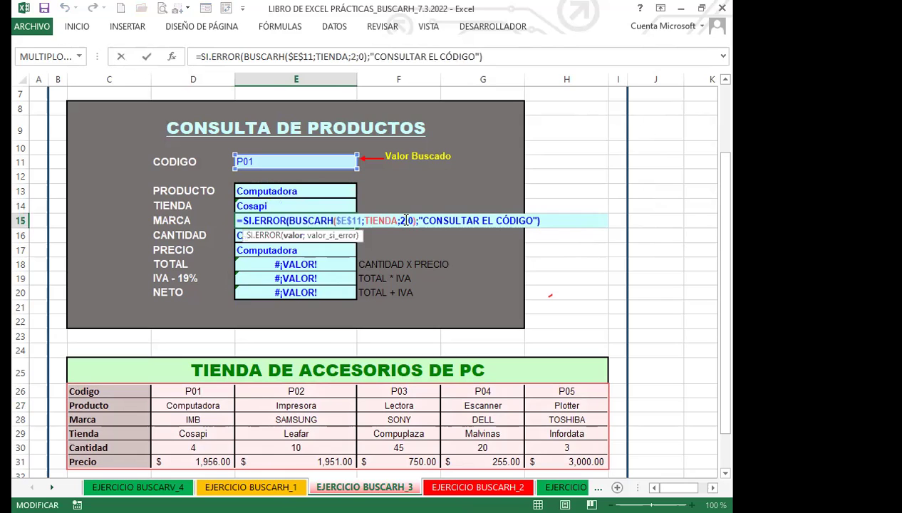
key("BackSpace")
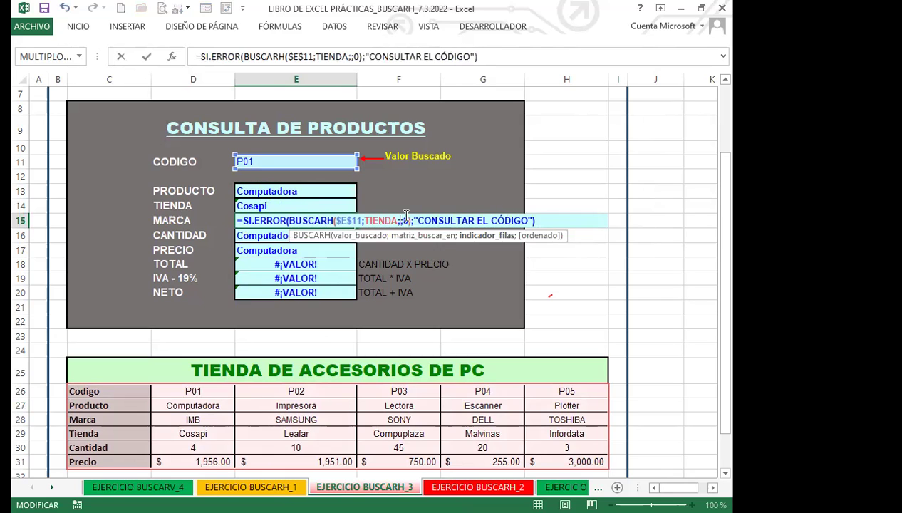
type("3")
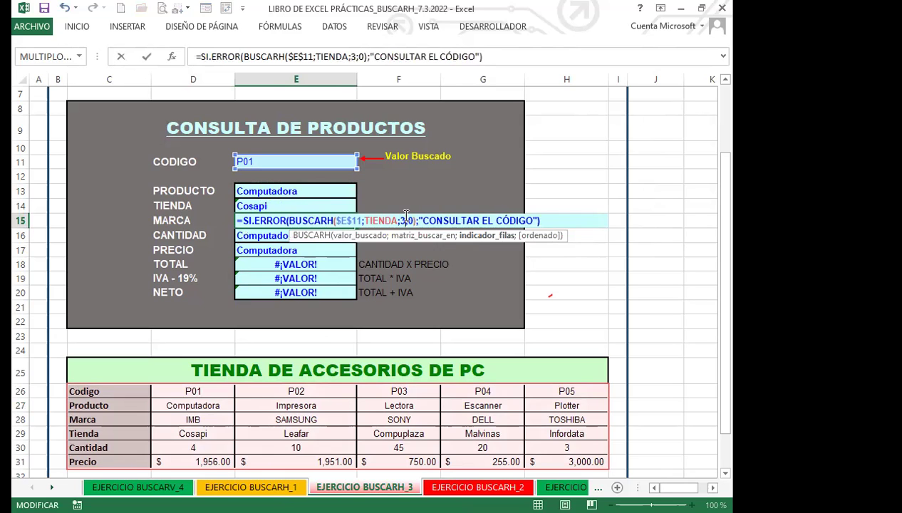
key("Return")
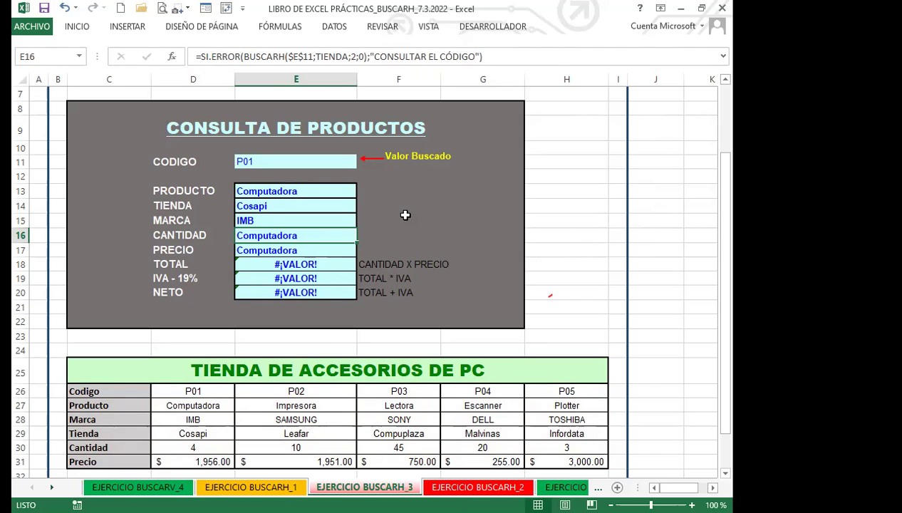
- Set the BUSCARH row index in the CANTIDAD formula in E16 to 5
double_click(316, 235)
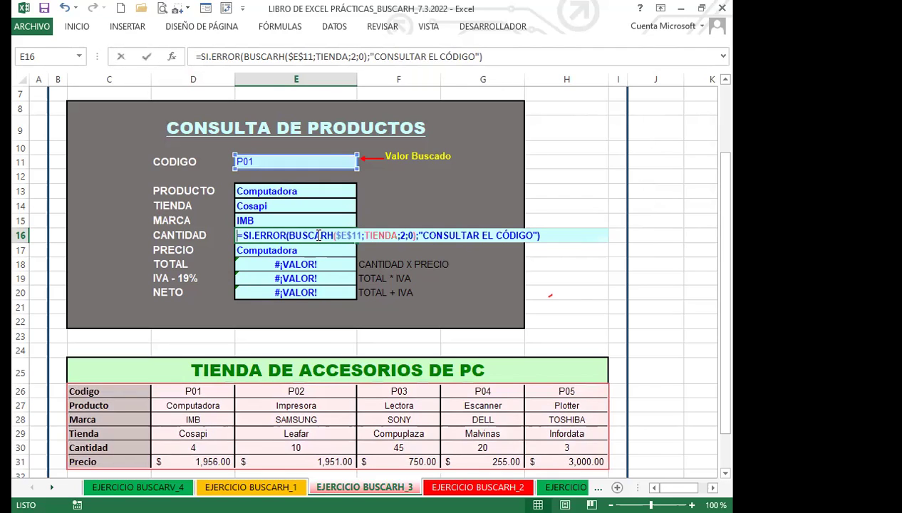
left_click(406, 235)
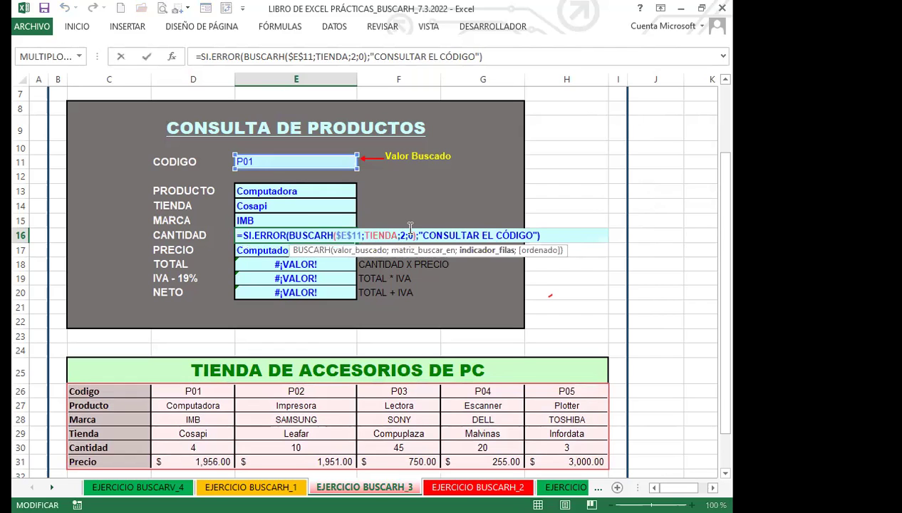
key("BackSpace")
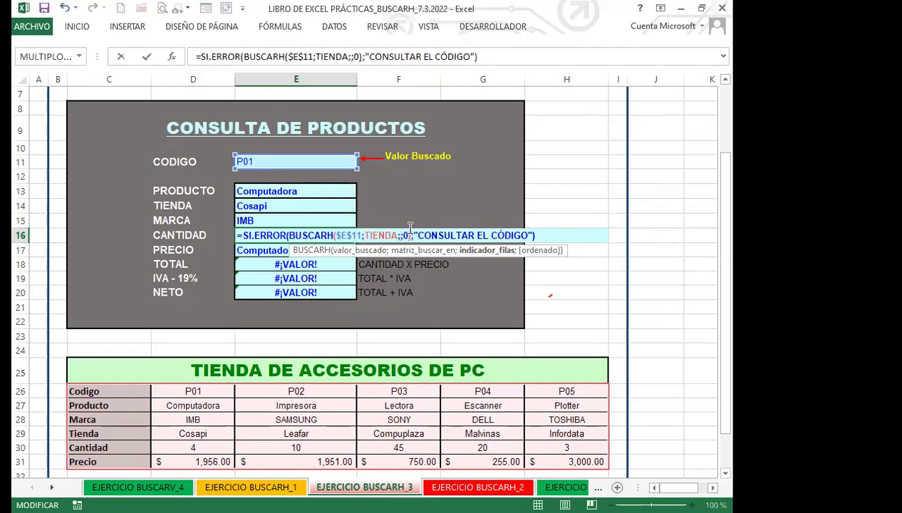
type("5")
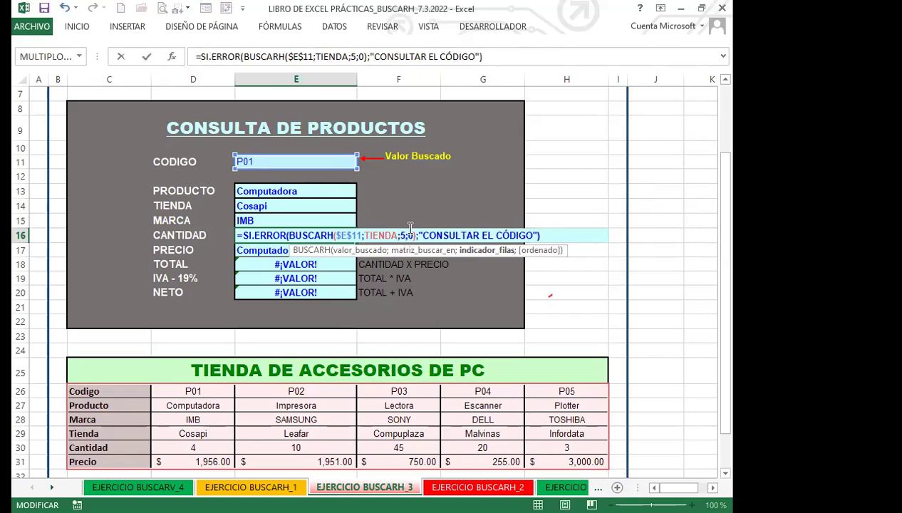
key("Return")
key("Down")
key("Down")
key("Down")
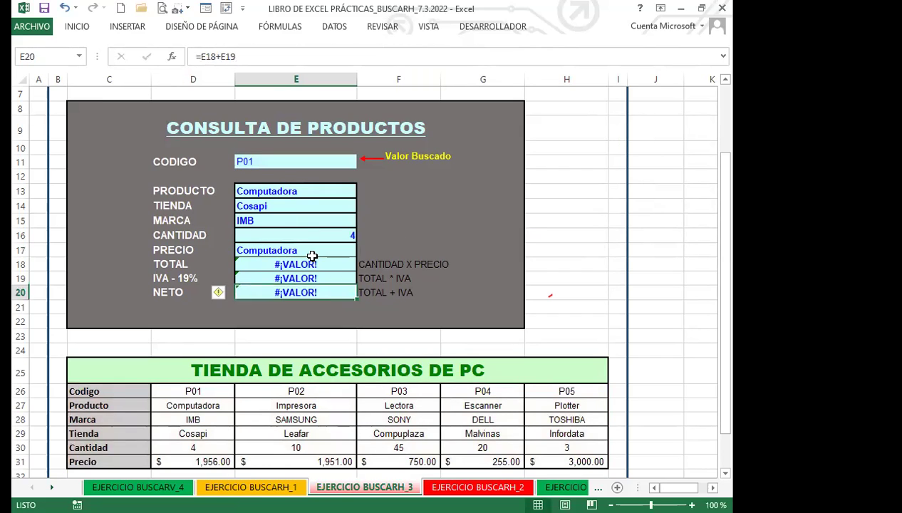
- Set the BUSCARH row index in the PRECIO formula in E17 to 6
double_click(313, 250)
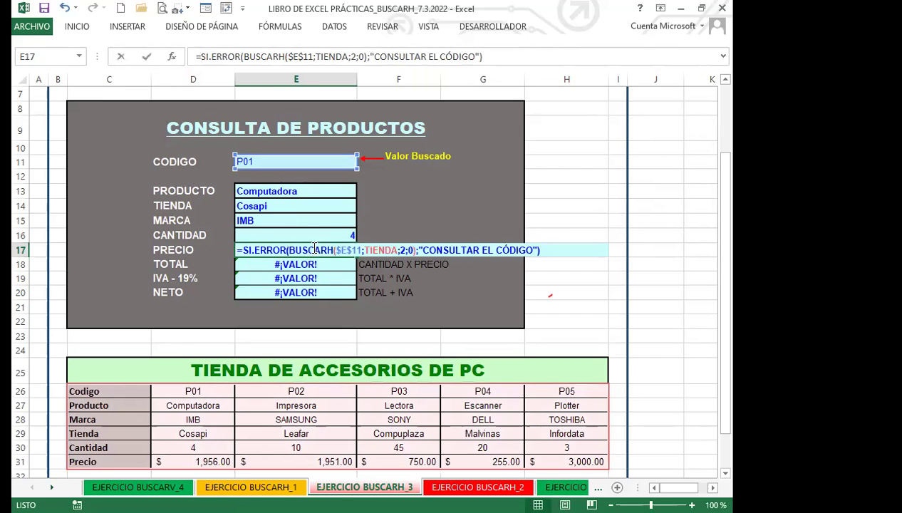
left_click(407, 249)
key("BackSpace")
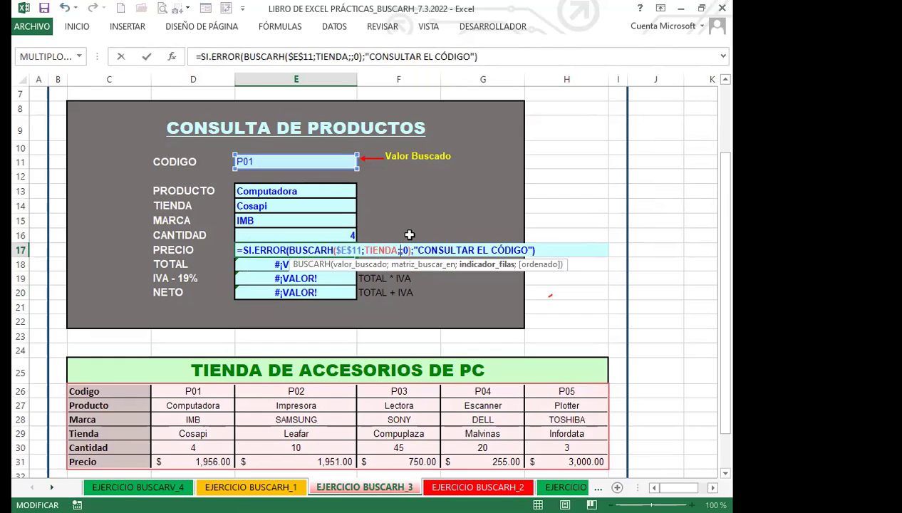
type("6")
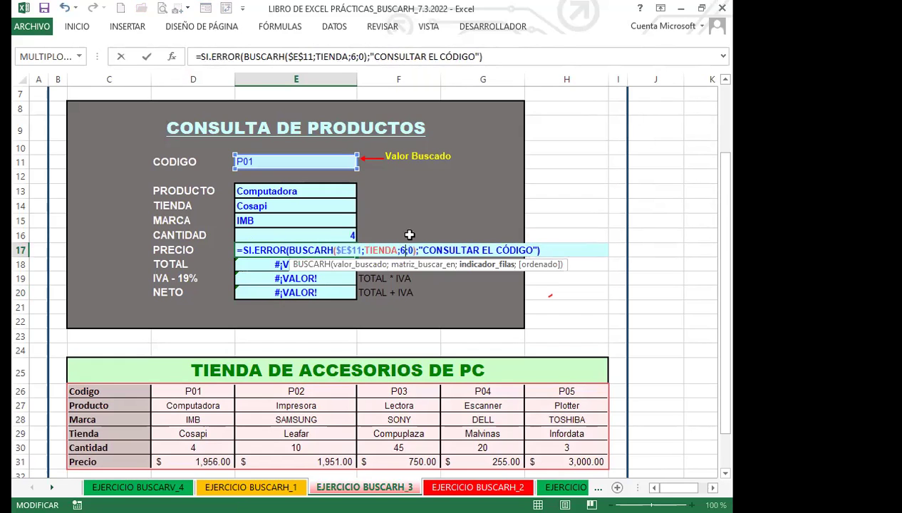
key("Return")
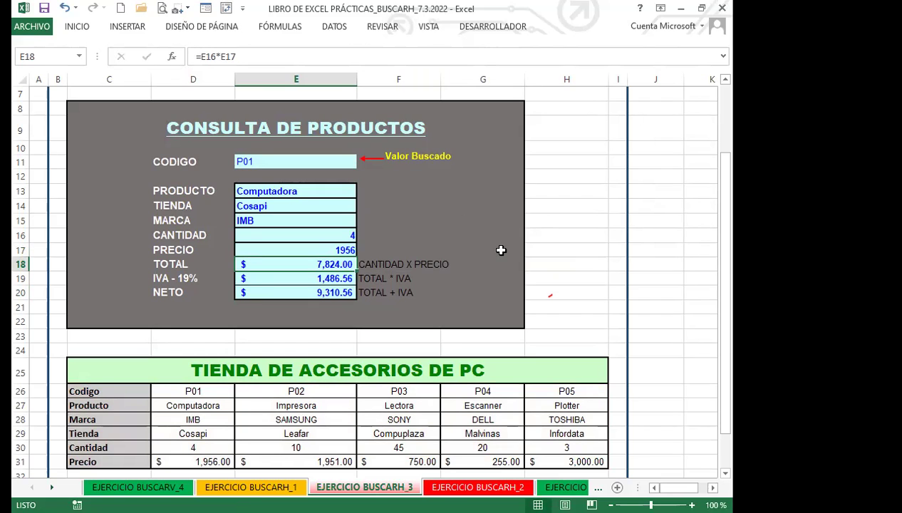
- Review the lookup formulas from PRODUCTO to PRECIO and apply the accounting number format with the $ symbol to E17
left_click(284, 193)
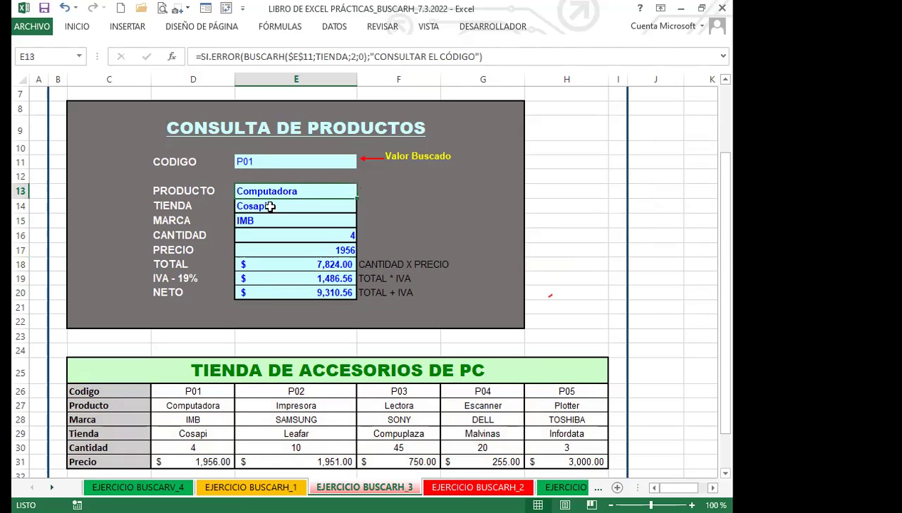
left_click(261, 206)
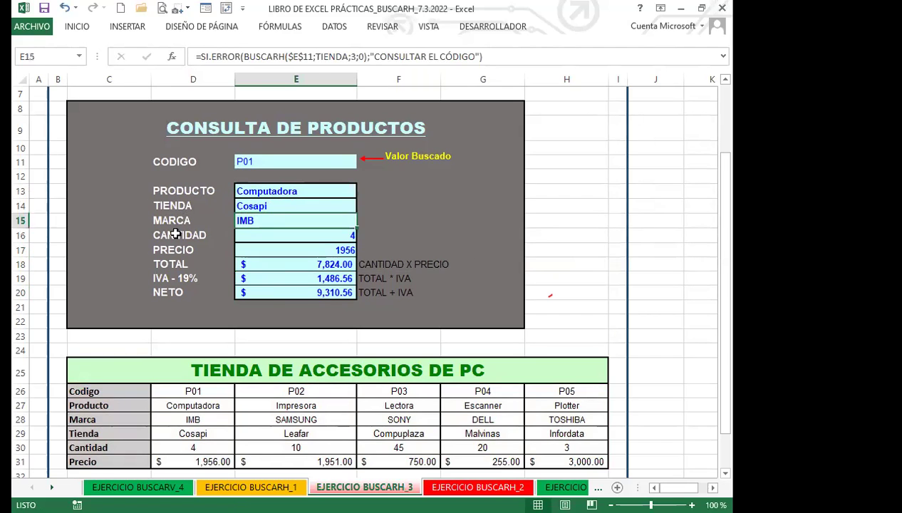
left_click(272, 235)
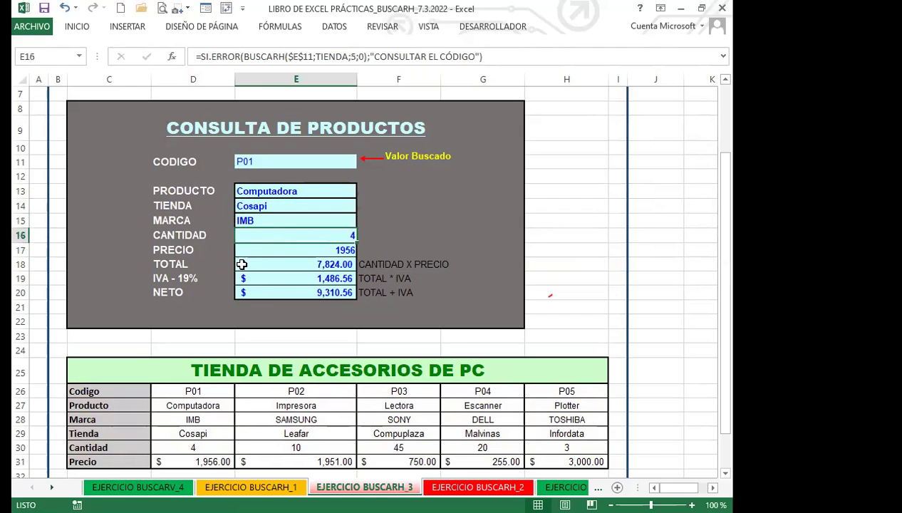
left_click(276, 249)
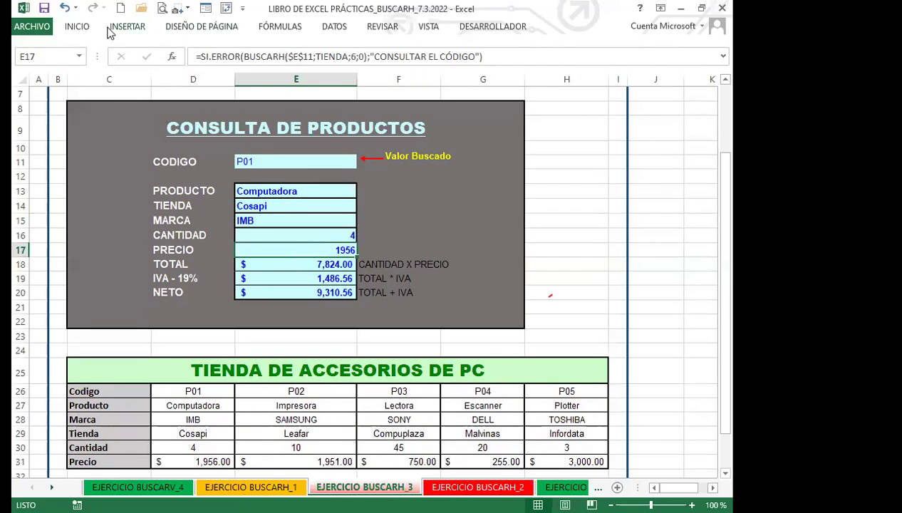
left_click(77, 27)
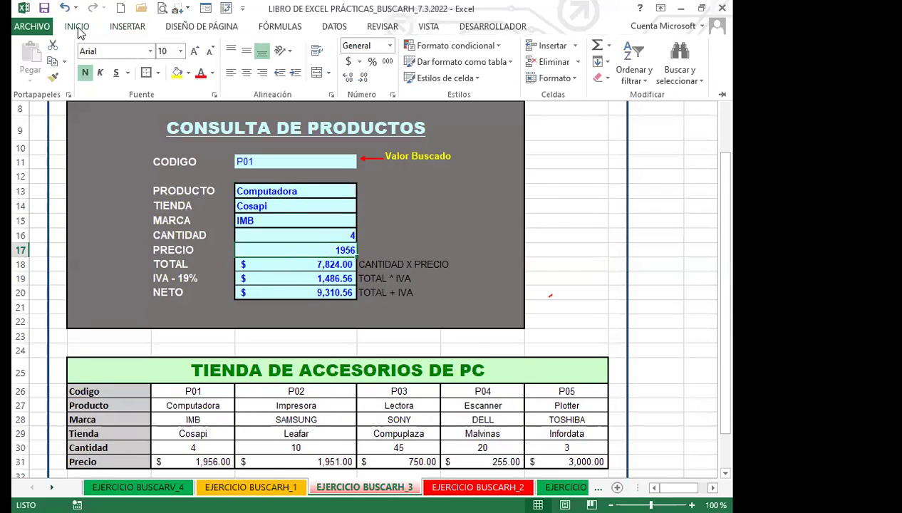
double_click(77, 26)
double_click(79, 28)
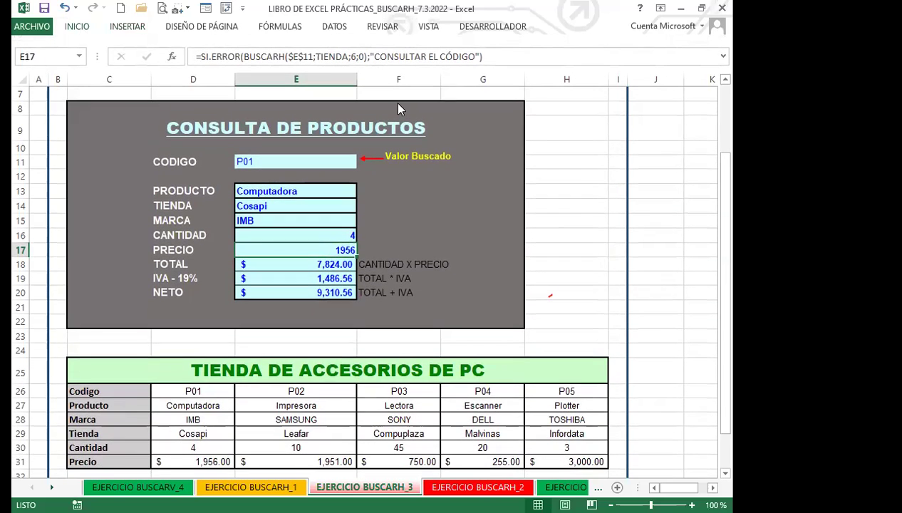
double_click(78, 27)
left_click(349, 61)
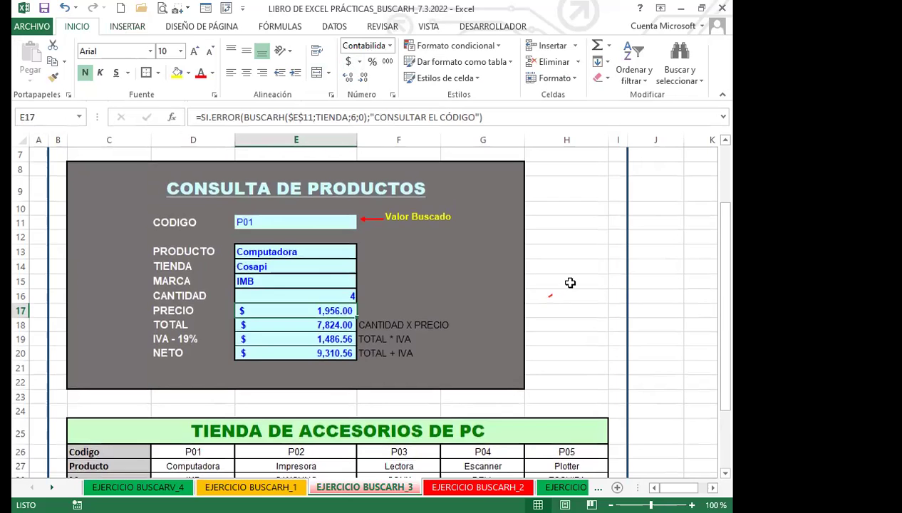
- Examine the TOTAL, IVA - 19% and NETO formulas in E18 to E20 and the CANTIDAD and PRECIO cells above them
scroll(563, 280, "down", 2)
scroll(609, 272, "up", 1)
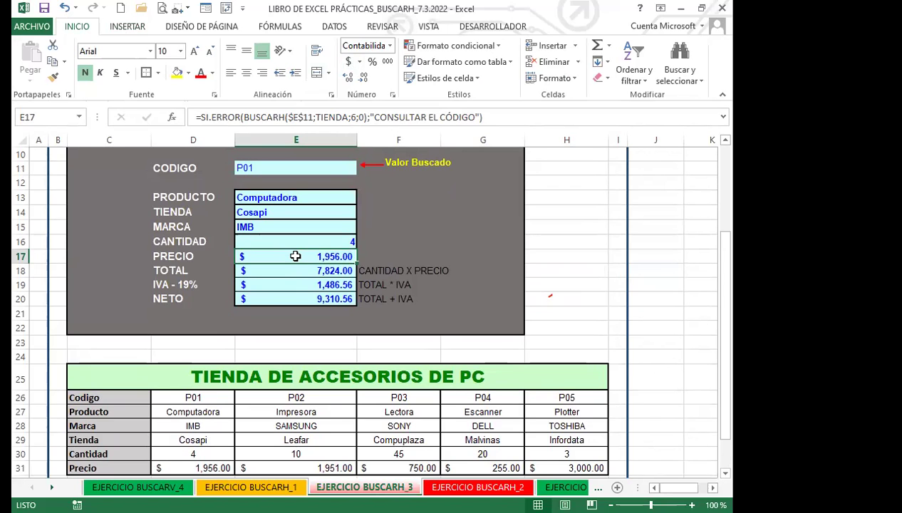
key("Down")
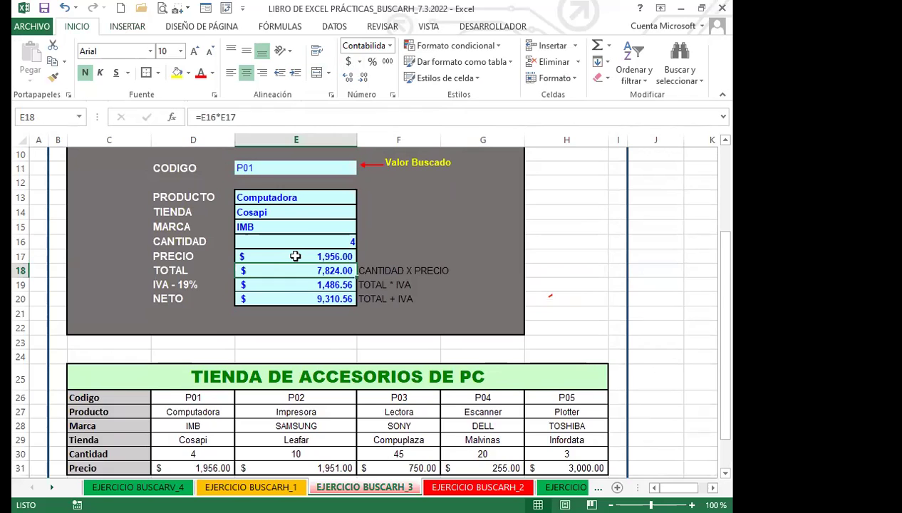
key("Down")
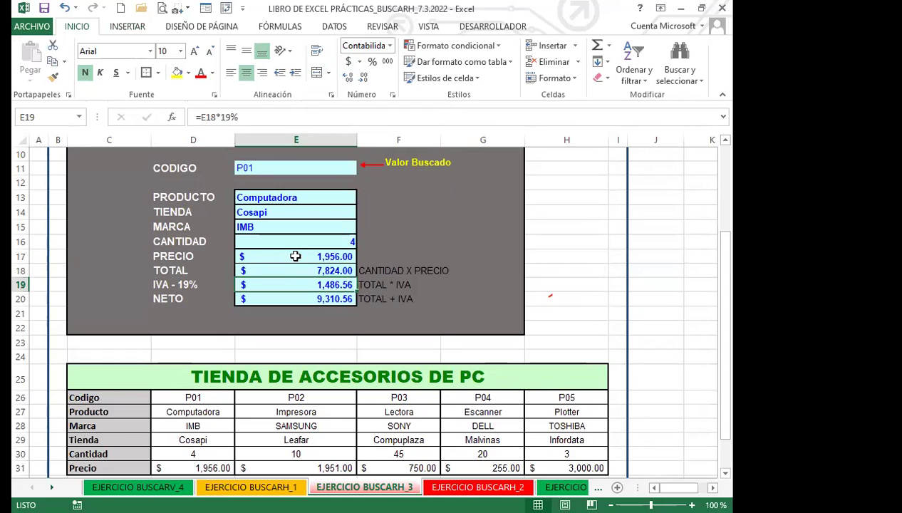
key("Down")
key("Up")
key("Up")
key("Up")
key("Up")
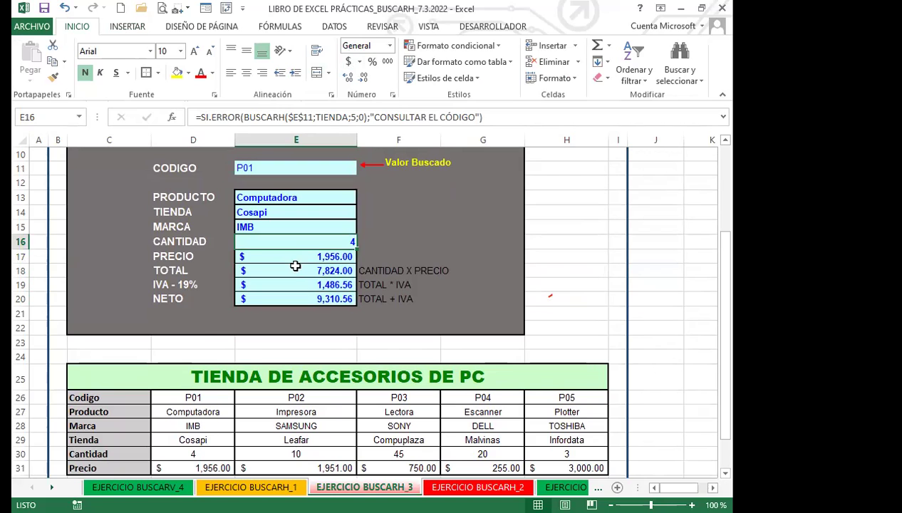
left_click_drag(292, 270, 291, 299)
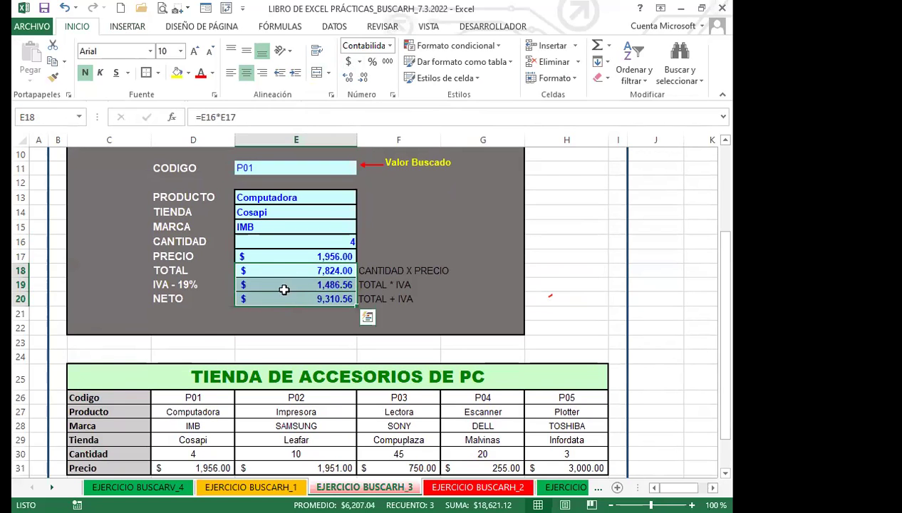
left_click(292, 256)
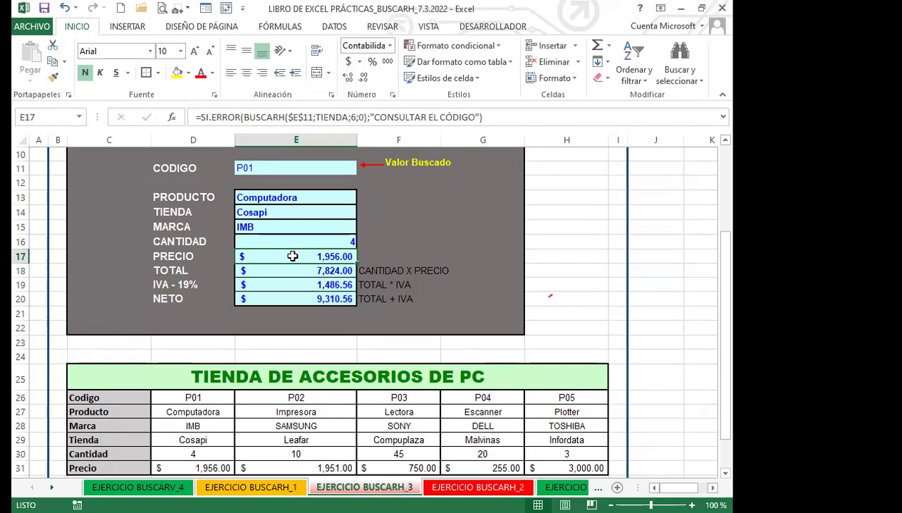
- Choose P05 as the CODIGO in E11 to test the product query
left_click(312, 168)
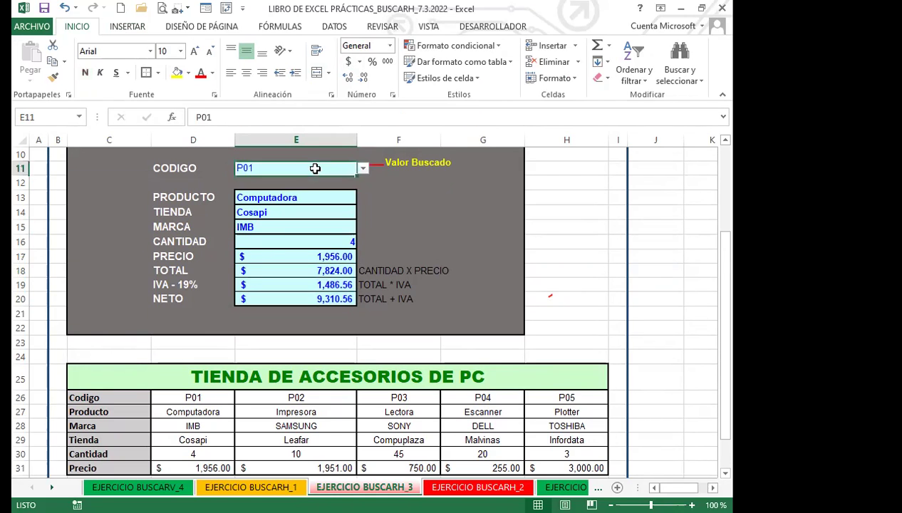
left_click(362, 170)
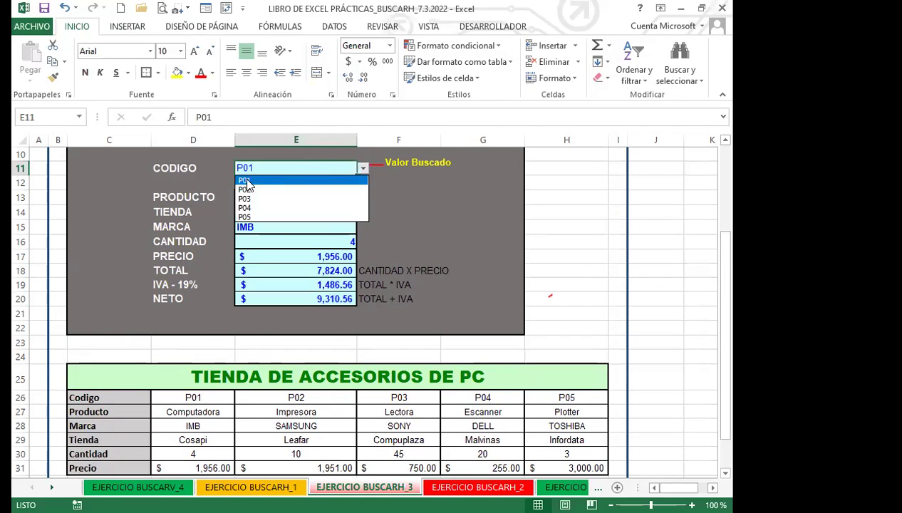
left_click(245, 218)
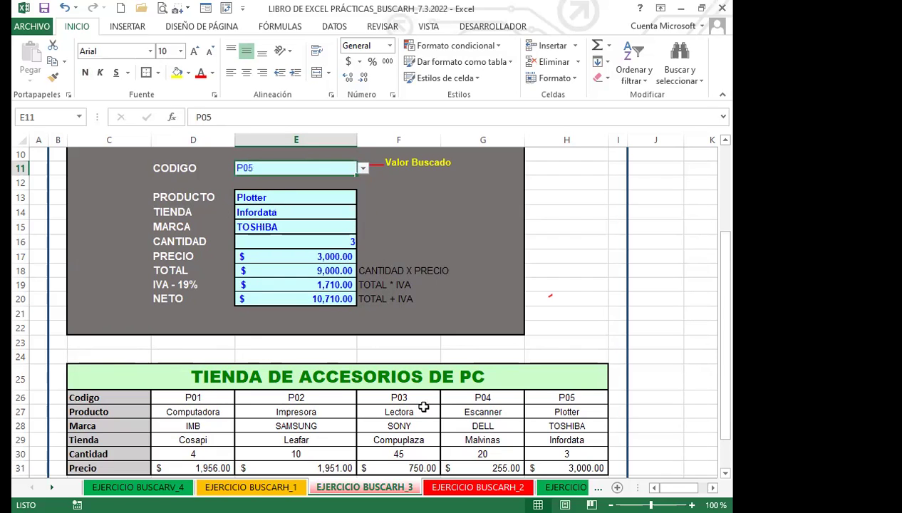
- Compare the P05 column of the TIENDA DE ACCESORIOS DE PC table with the PRECIO and NETO cells of the query form
left_click(591, 413)
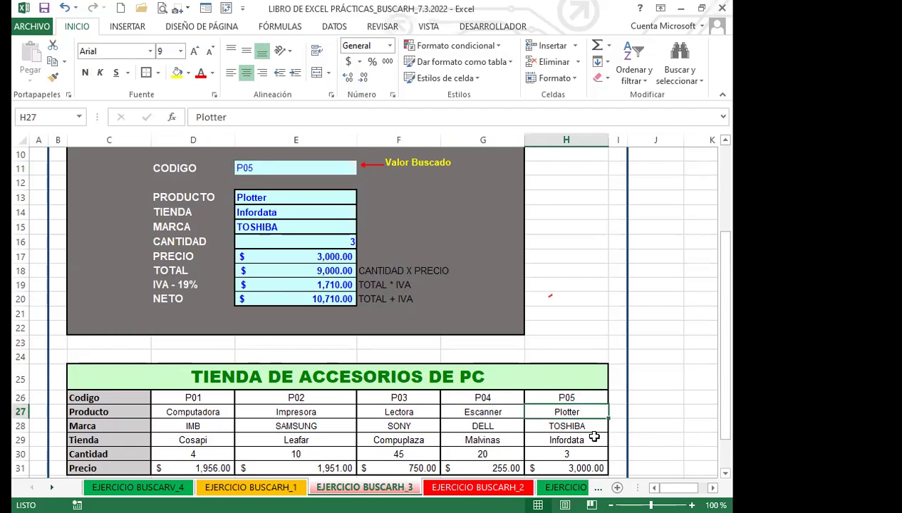
left_click(593, 442)
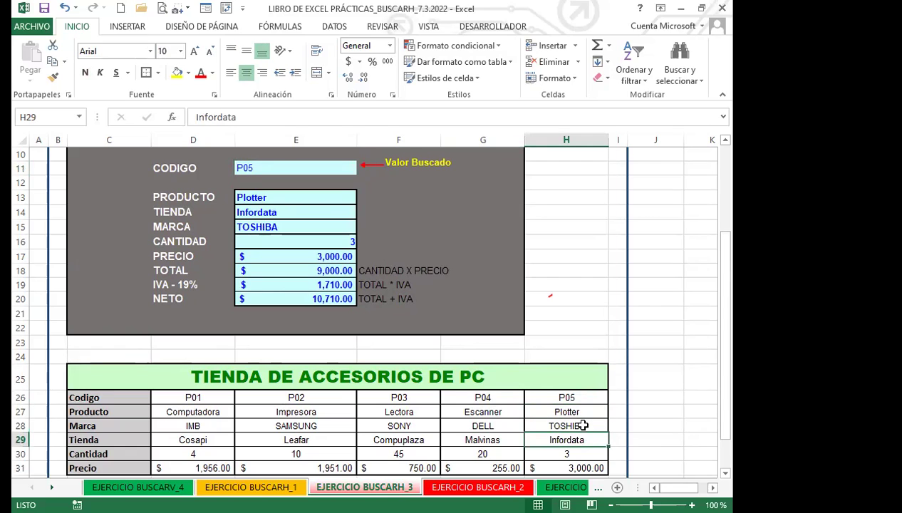
left_click(578, 425)
left_click(599, 453)
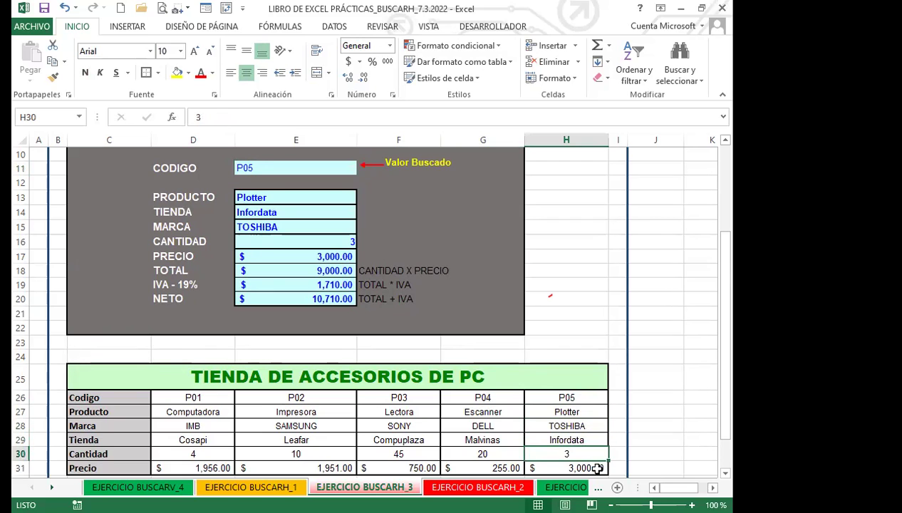
left_click(603, 468)
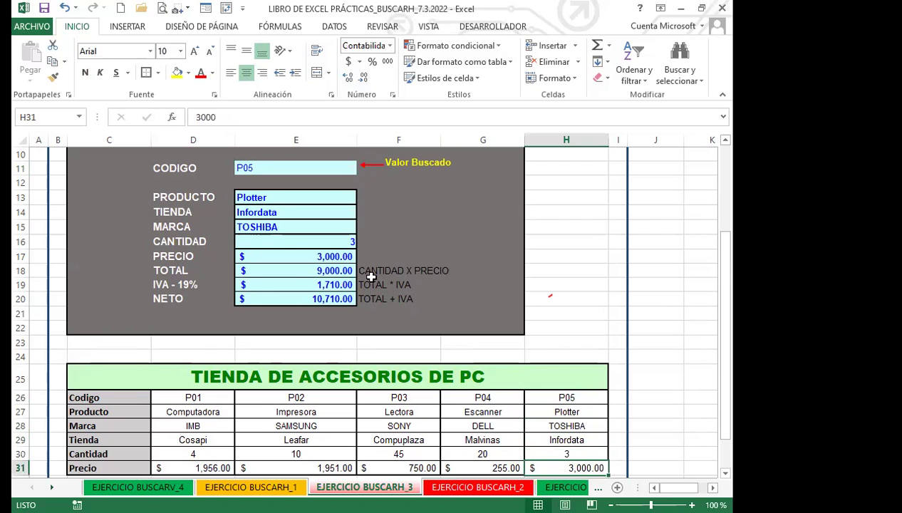
left_click(292, 258)
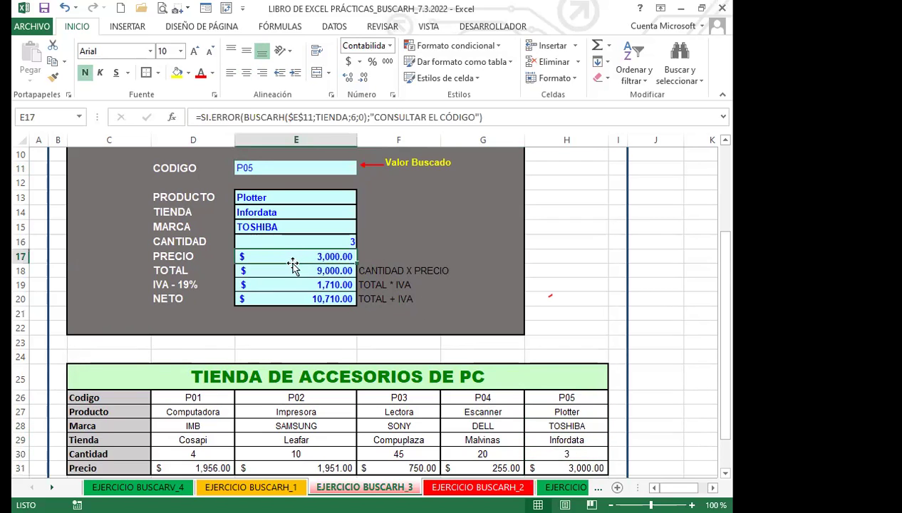
left_click(295, 298)
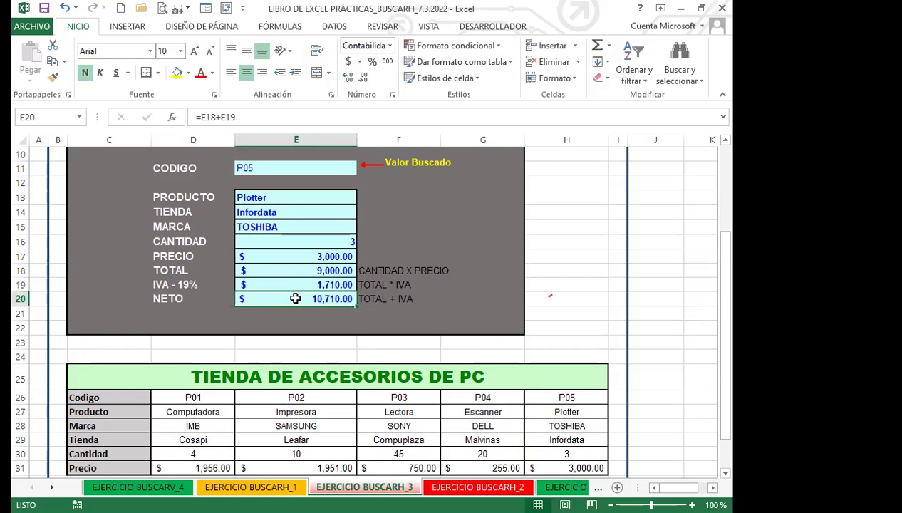
- Examine the CODIGO cell and the PRODUCTO formula in E13, along with the store table down to its Precio row
left_click(323, 169)
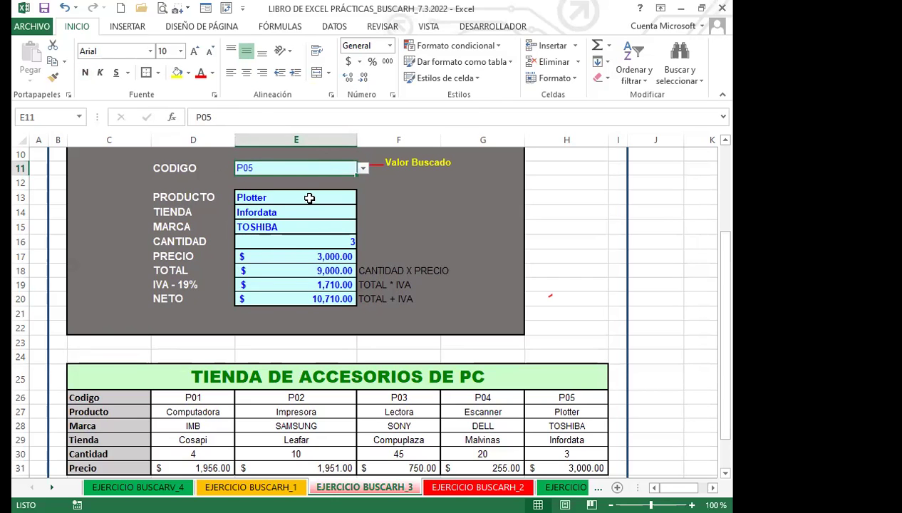
left_click(310, 197)
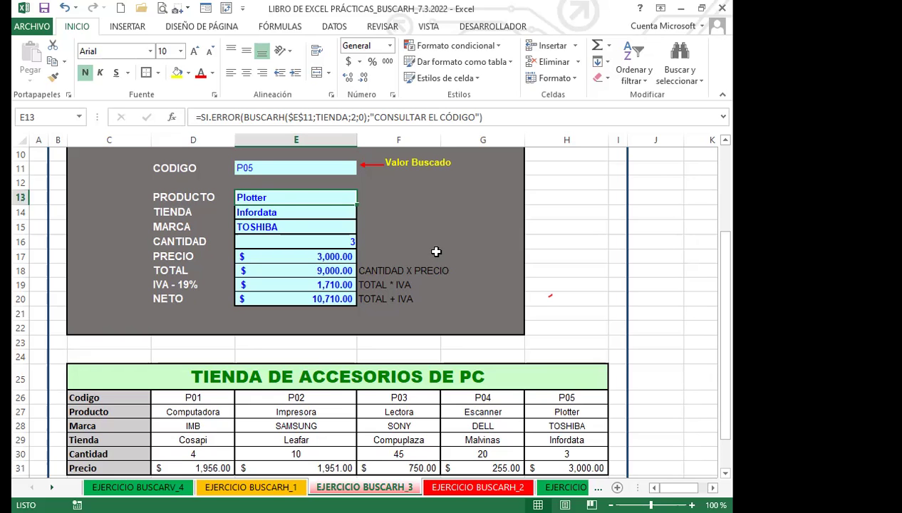
scroll(433, 251, "up", 2)
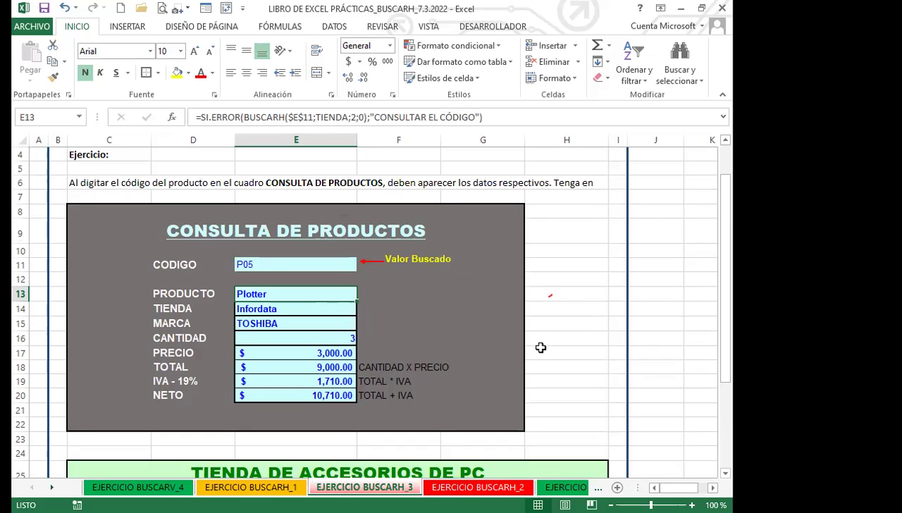
scroll(540, 349, "up", 1)
scroll(546, 346, "down", 2)
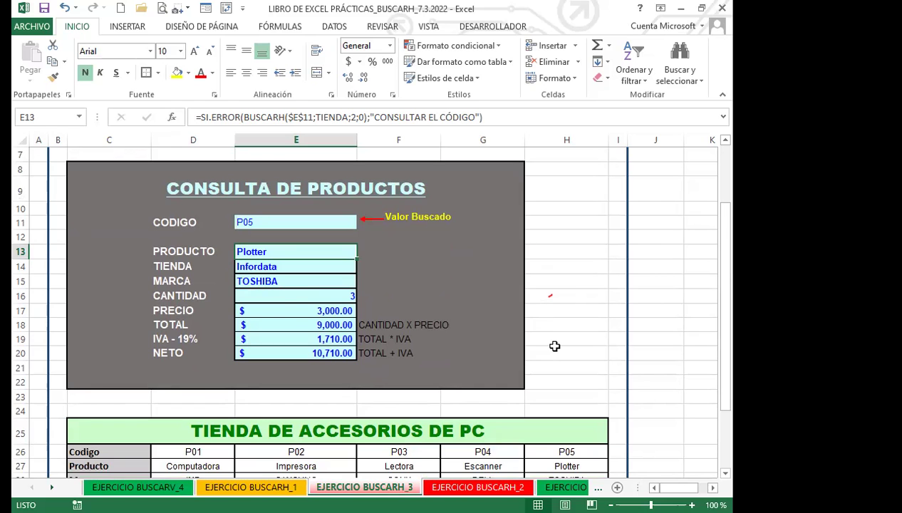
scroll(278, 305, "down", 1)
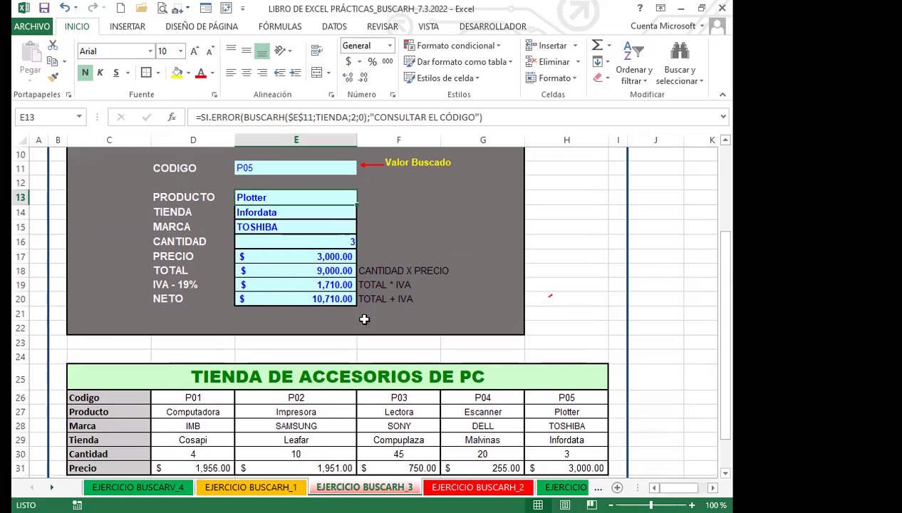
scroll(364, 320, "down", 1)
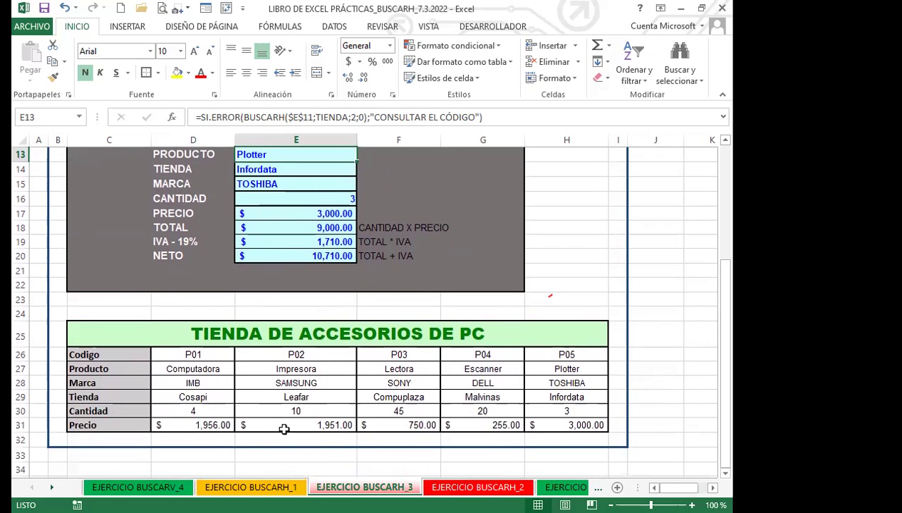
left_click(288, 425)
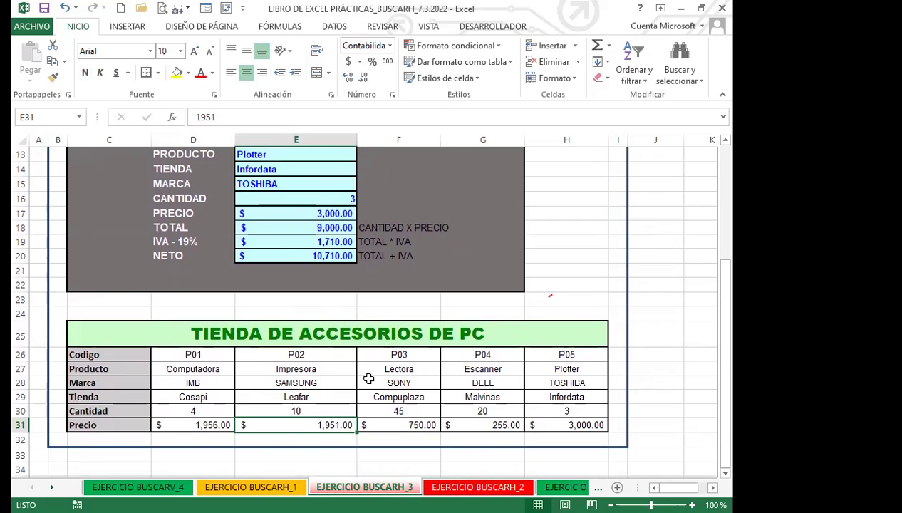
- Compare the row indexes in the PRODUCTO and MARCA formulas in E13 and E15 with the rows of the store table
scroll(368, 378, "up", 3)
left_click(305, 319)
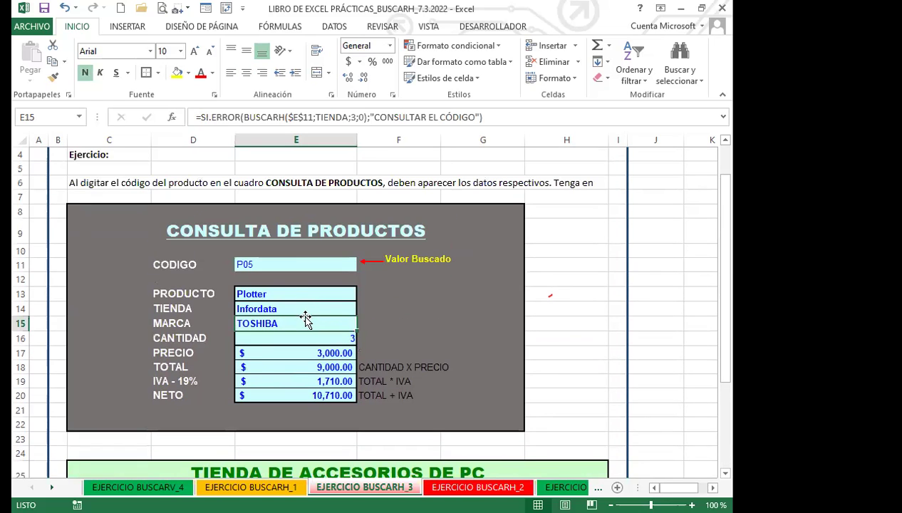
left_click(296, 294)
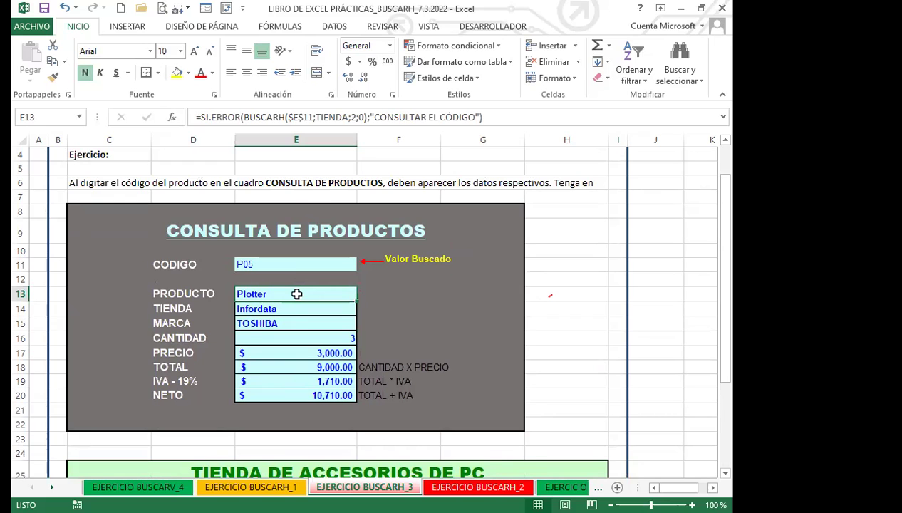
scroll(297, 294, "down", 1)
left_click(283, 281)
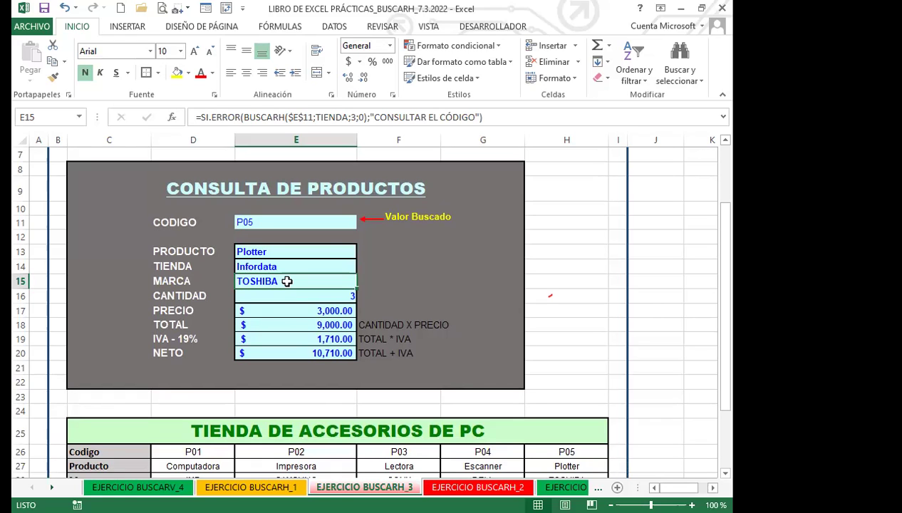
scroll(291, 264, "down", 2)
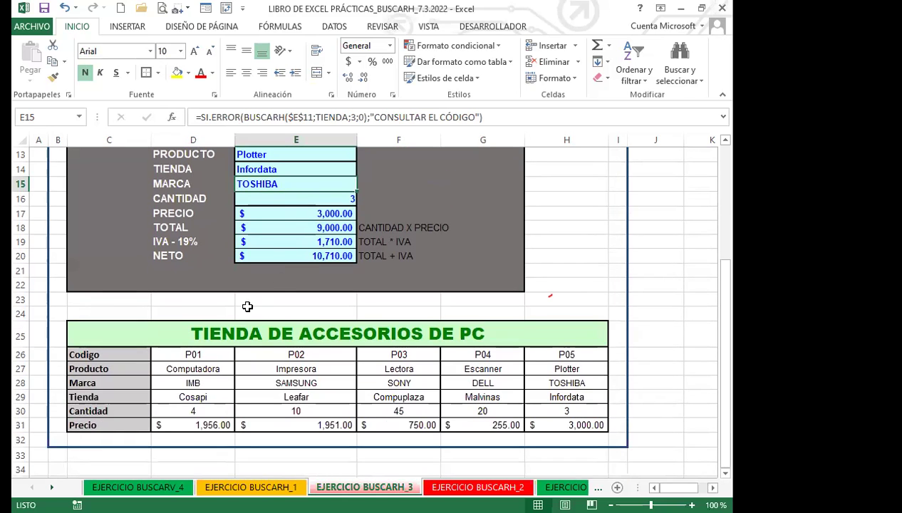
left_click(295, 355)
scroll(273, 346, "up", 1)
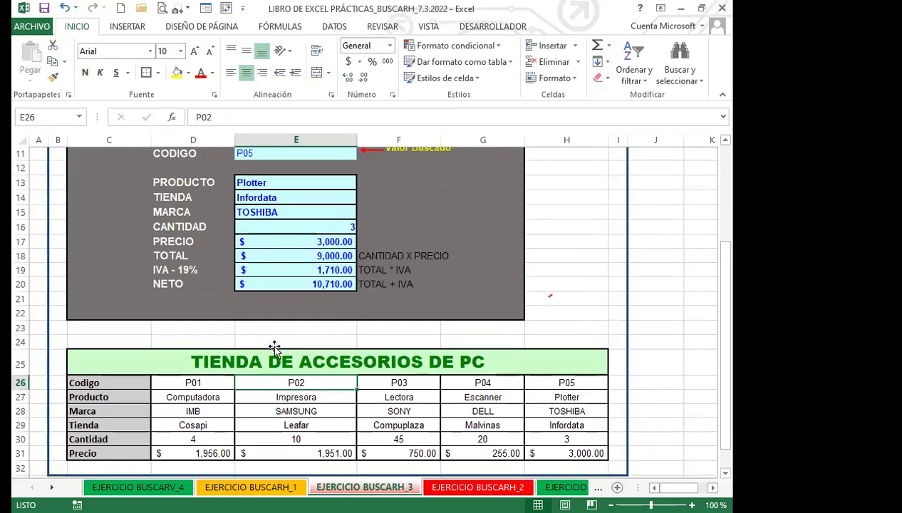
scroll(283, 300, "up", 2)
left_click(285, 290)
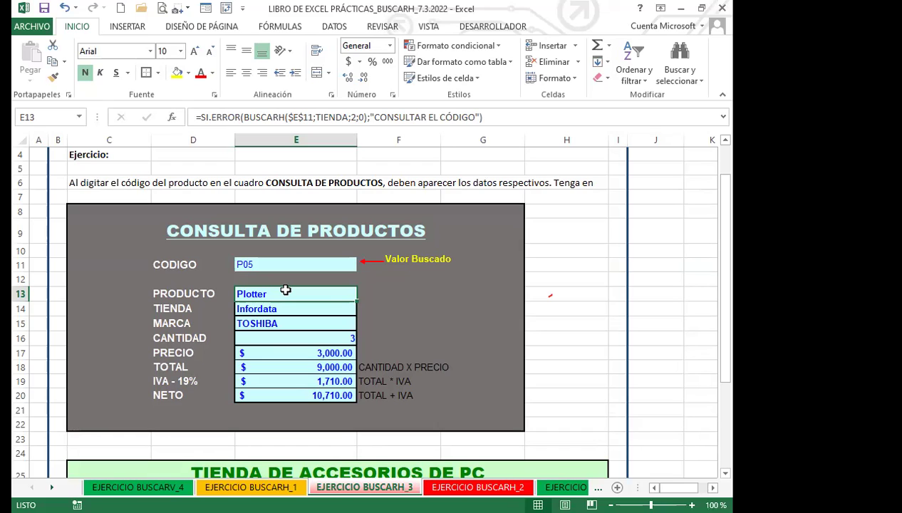
- Clear the CODIGO in E11 to test the error text, and choose P02 from its validation list
left_click(284, 261)
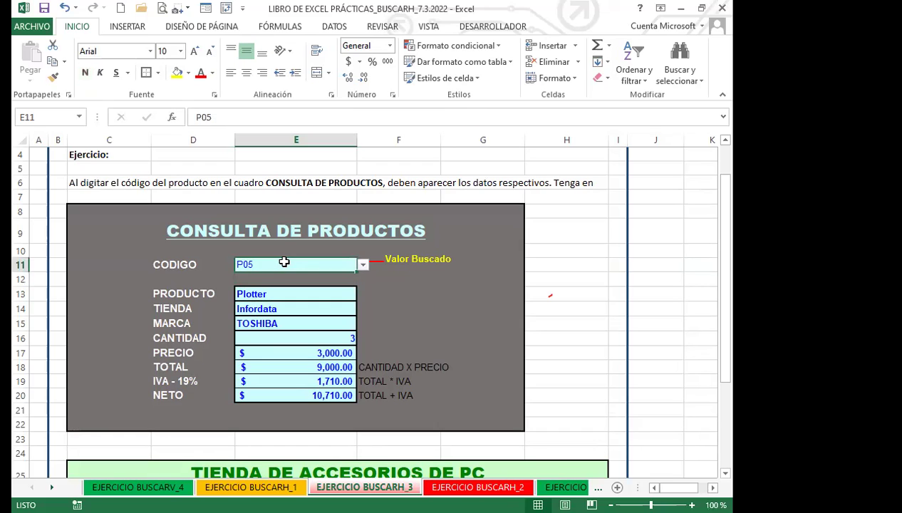
key("Delete")
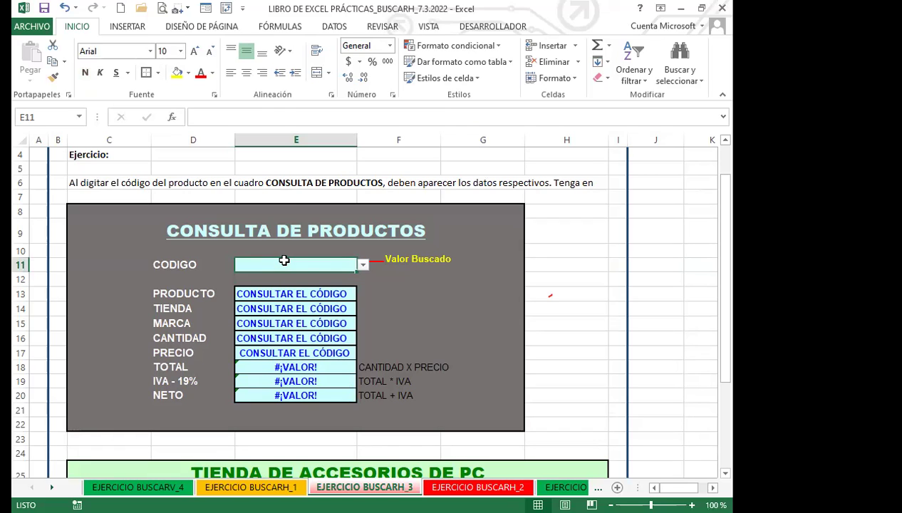
left_click(363, 264)
left_click(294, 286)
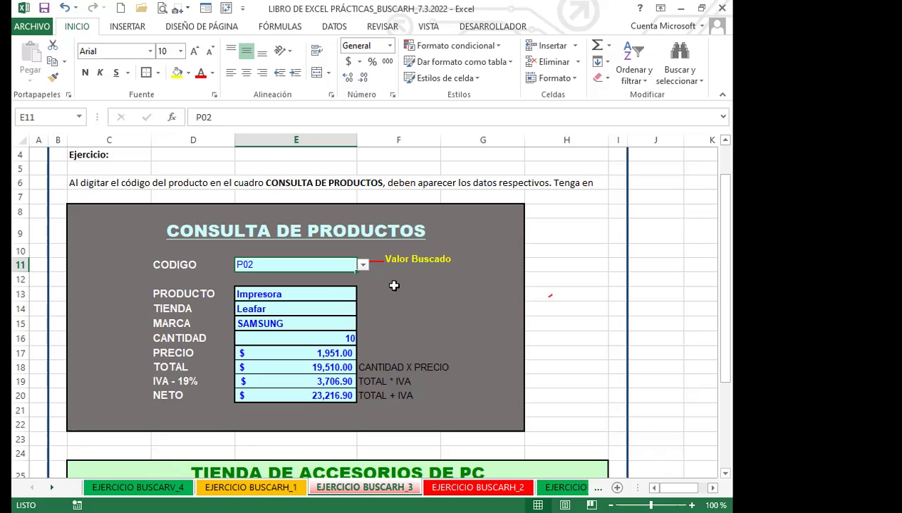
scroll(394, 285, "down", 4)
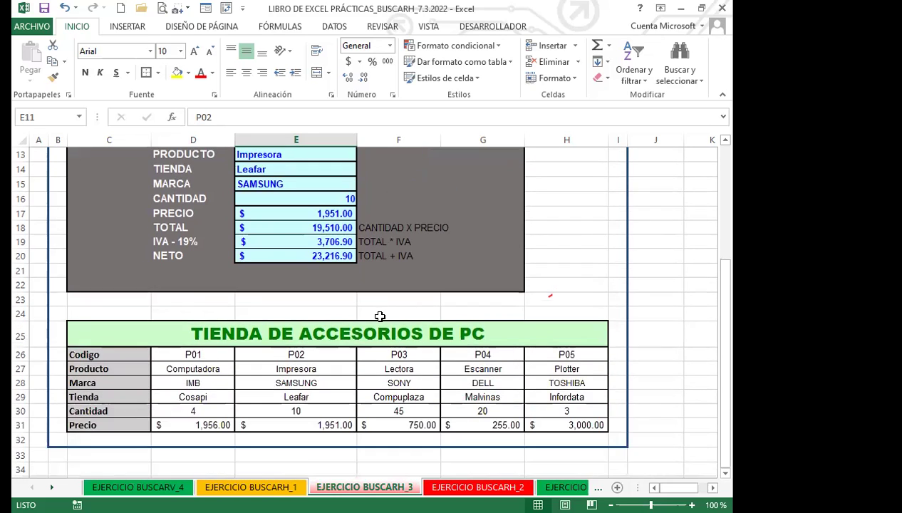
left_click(334, 335)
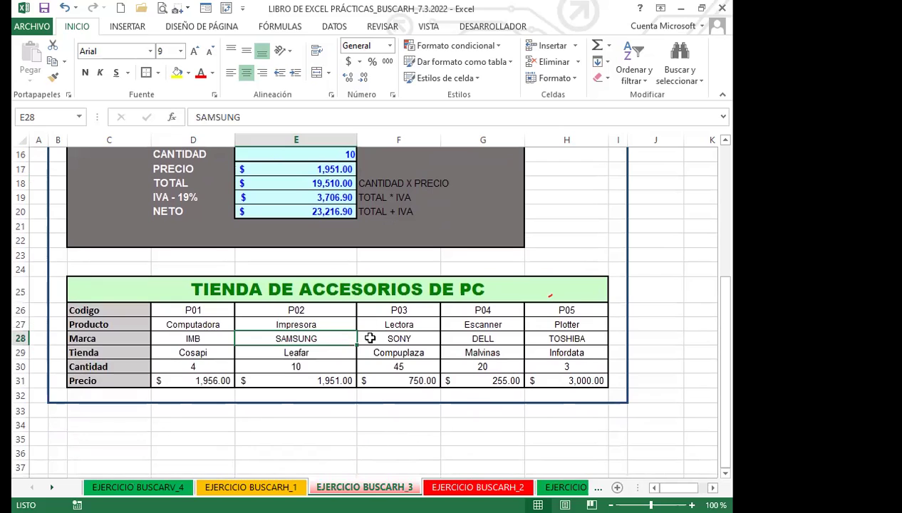
left_click(349, 272)
left_click(396, 268)
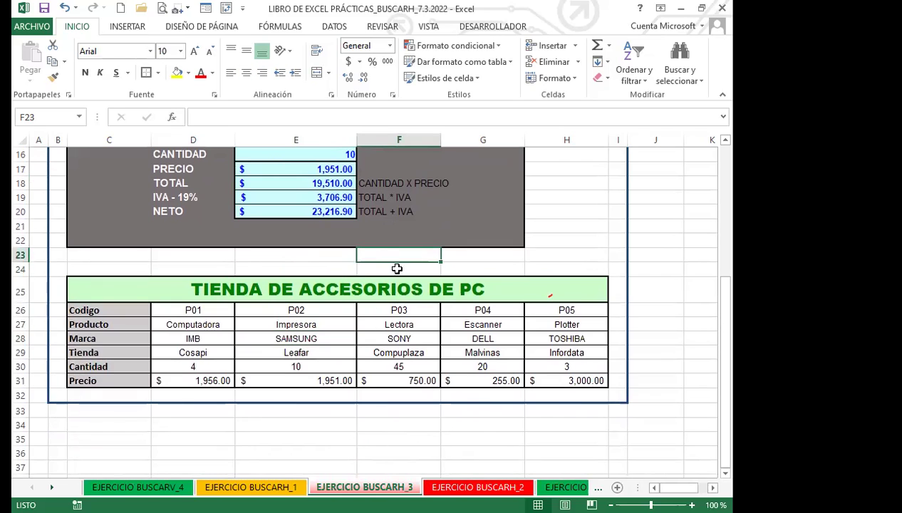
left_click(321, 255)
left_click(322, 267)
left_click(330, 250)
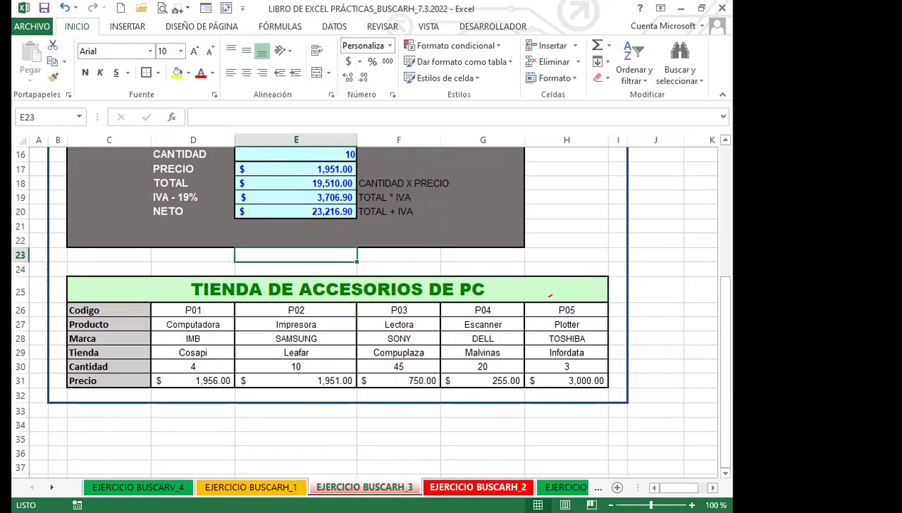
key("alt+Tab")
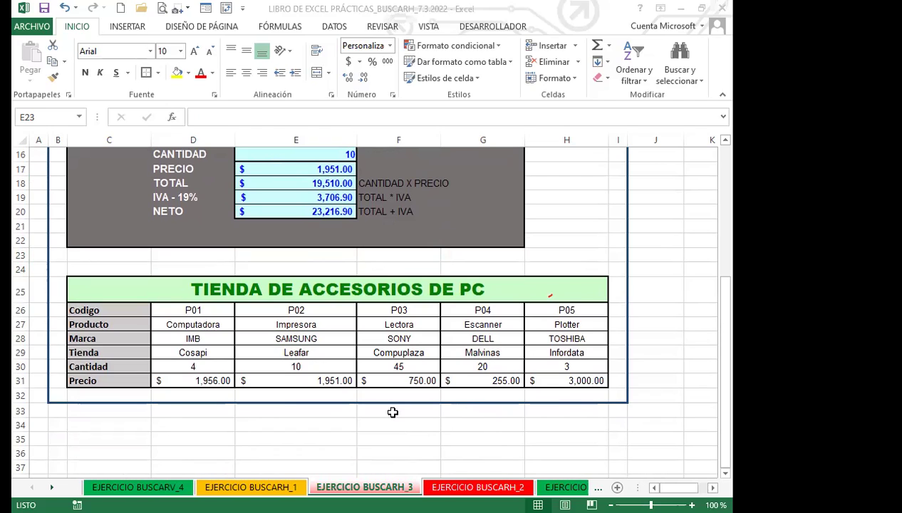
key("alt+Tab")
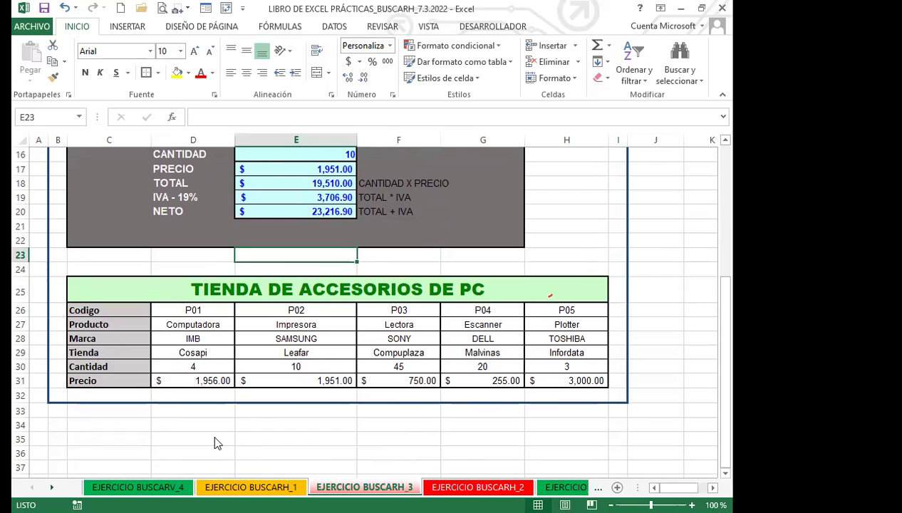
key("alt+Tab")
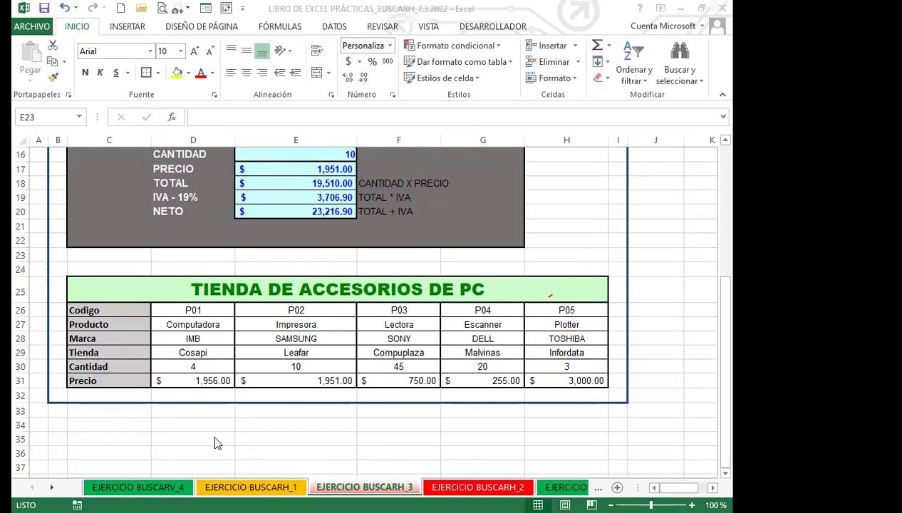